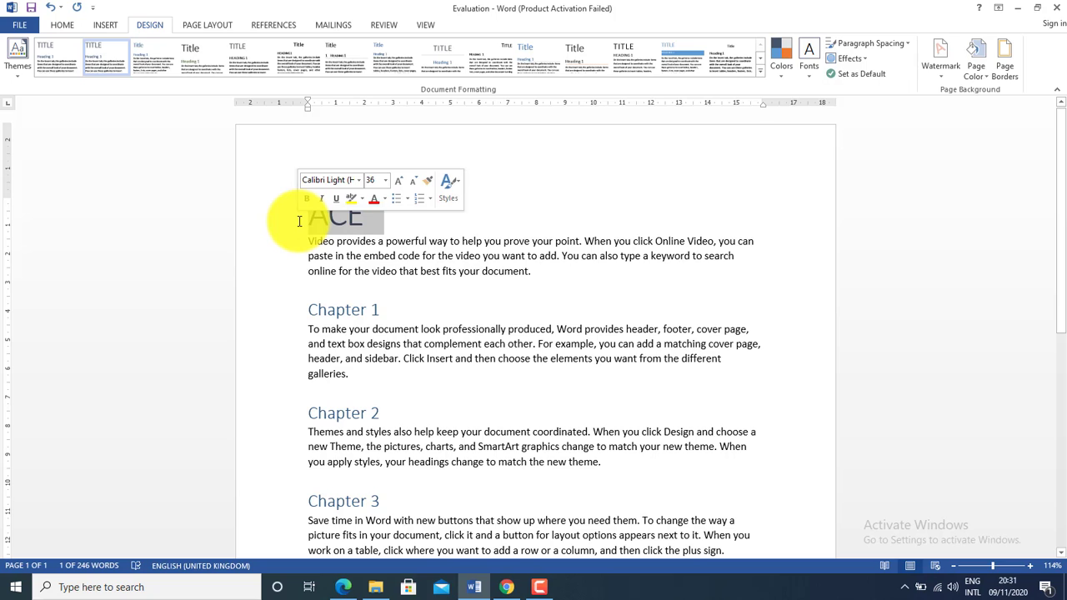
# Apply the Shaded style set to the document and switch its theme colors to Paper.
pyautogui.click(381, 306)
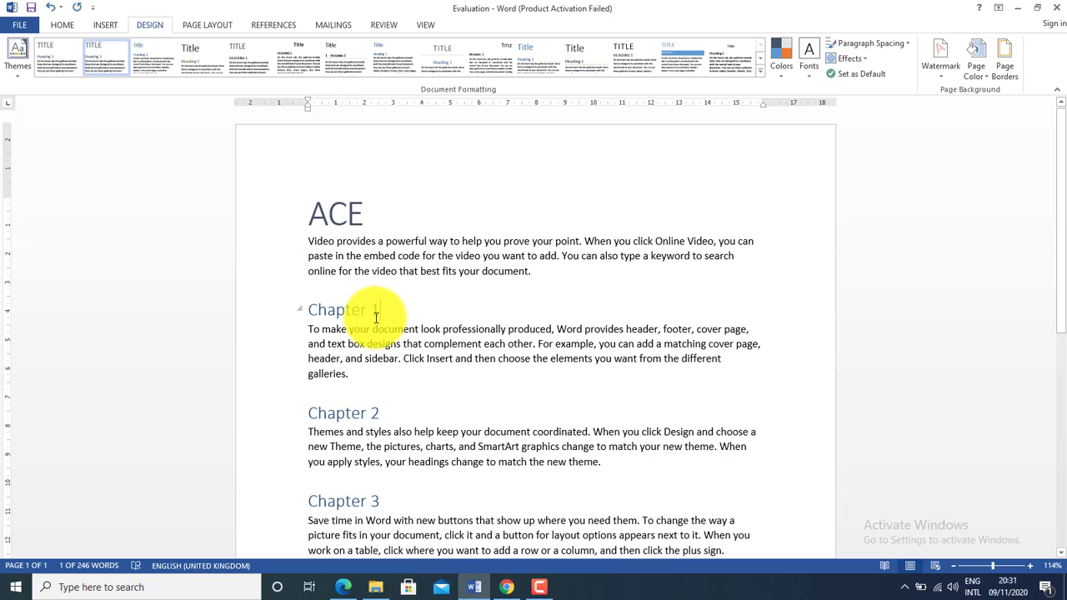
pyautogui.click(360, 413)
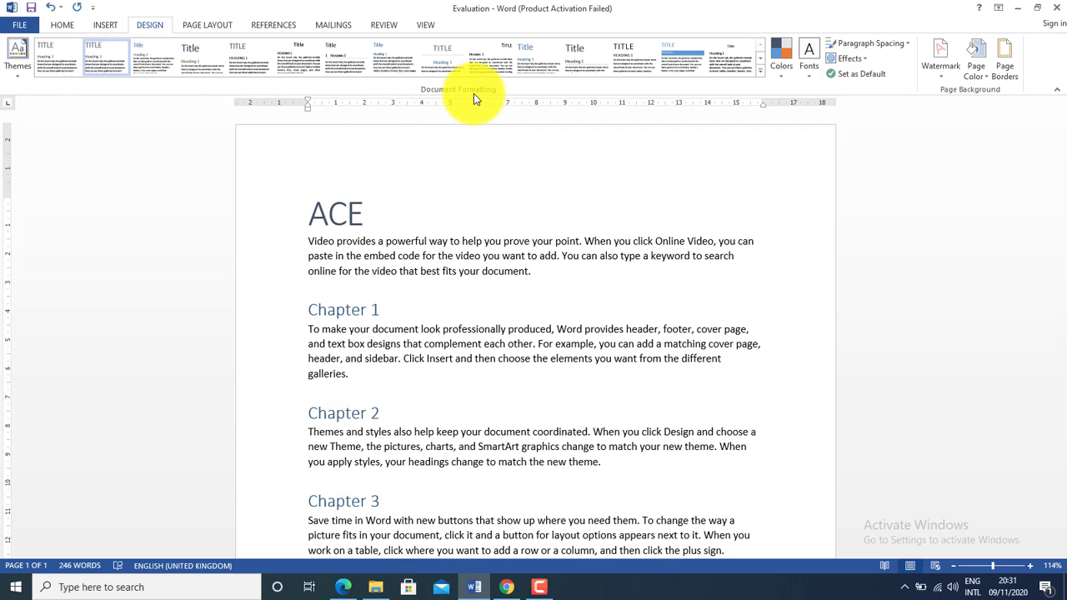
pyautogui.click(761, 72)
pyautogui.click(649, 121)
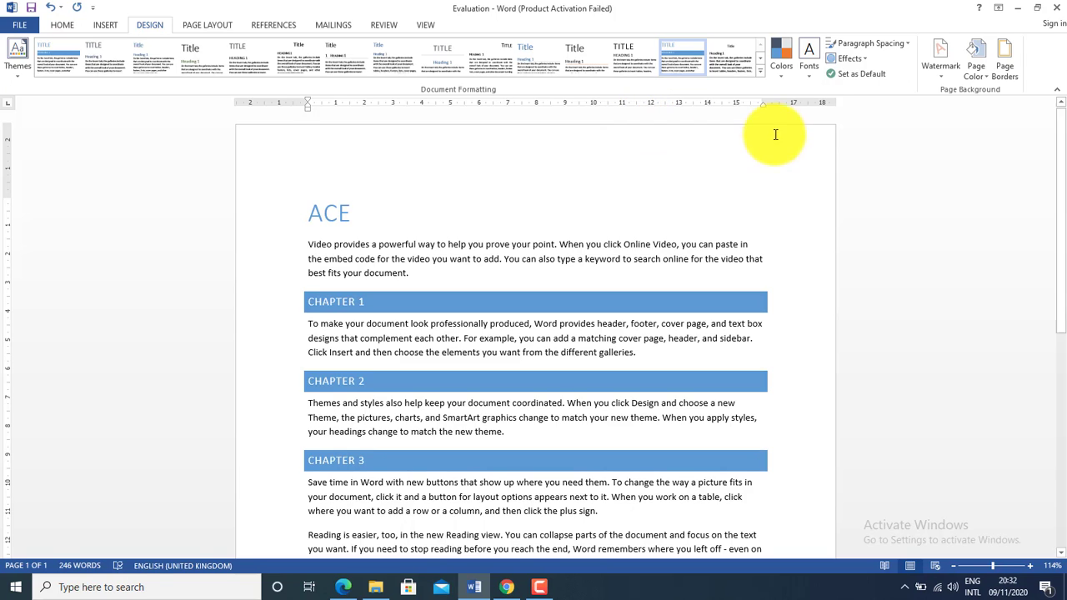
pyautogui.click(785, 79)
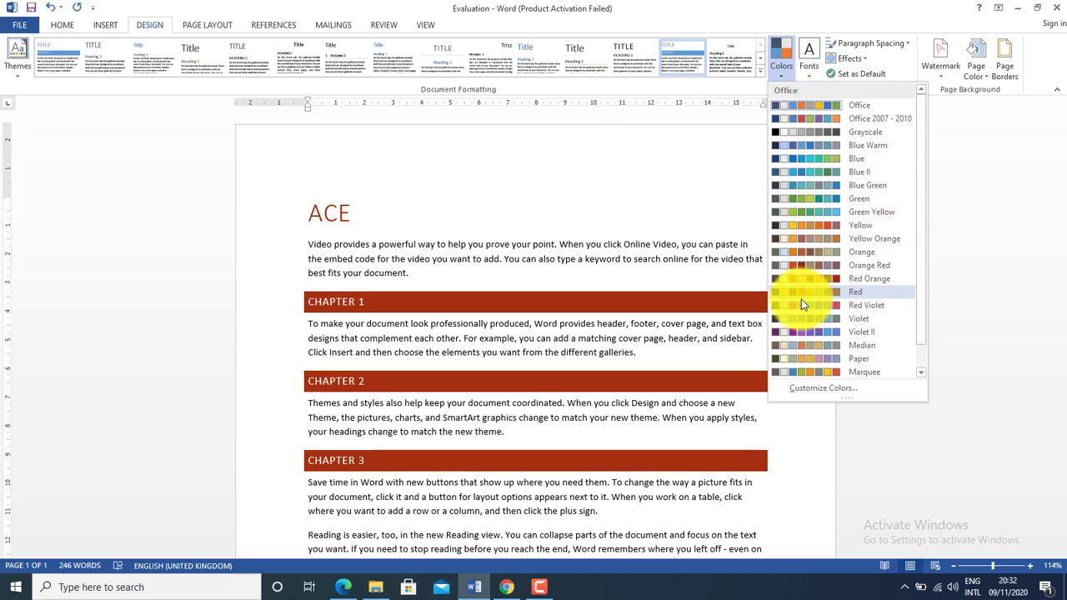
pyautogui.click(801, 359)
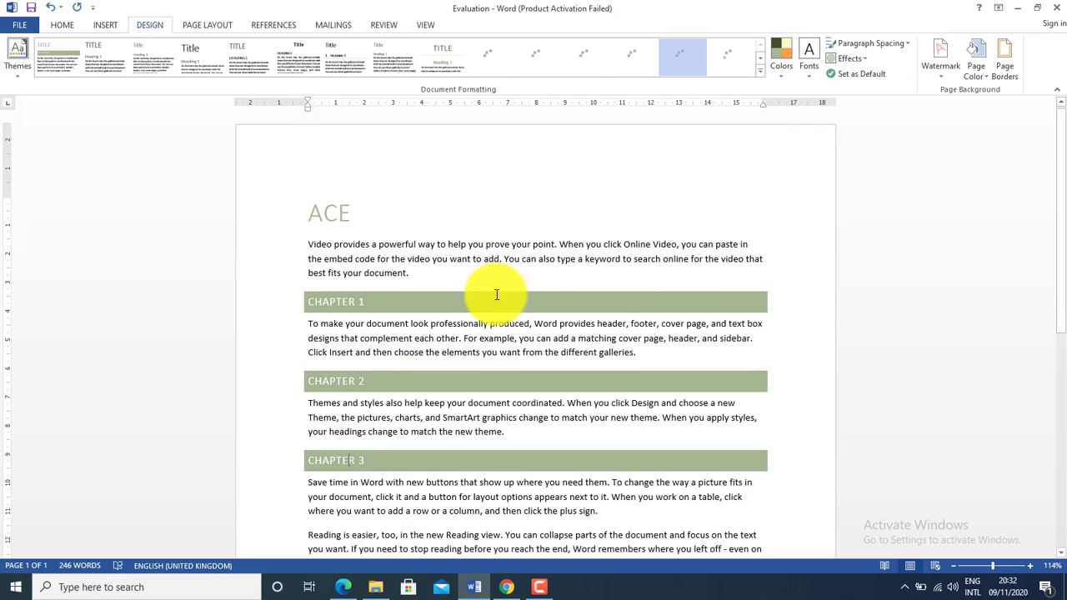
# Add a line reading "introduction" below the opening paragraph and format it with the Heading 2 style.
pyautogui.press('Return')
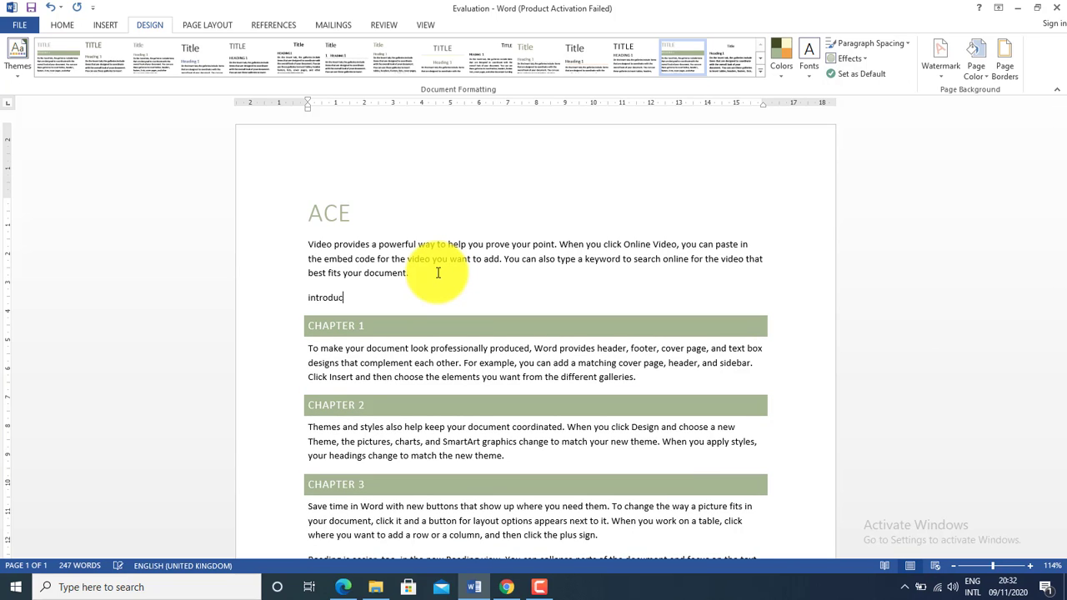
pyautogui.hotkey('shift', 'Home')
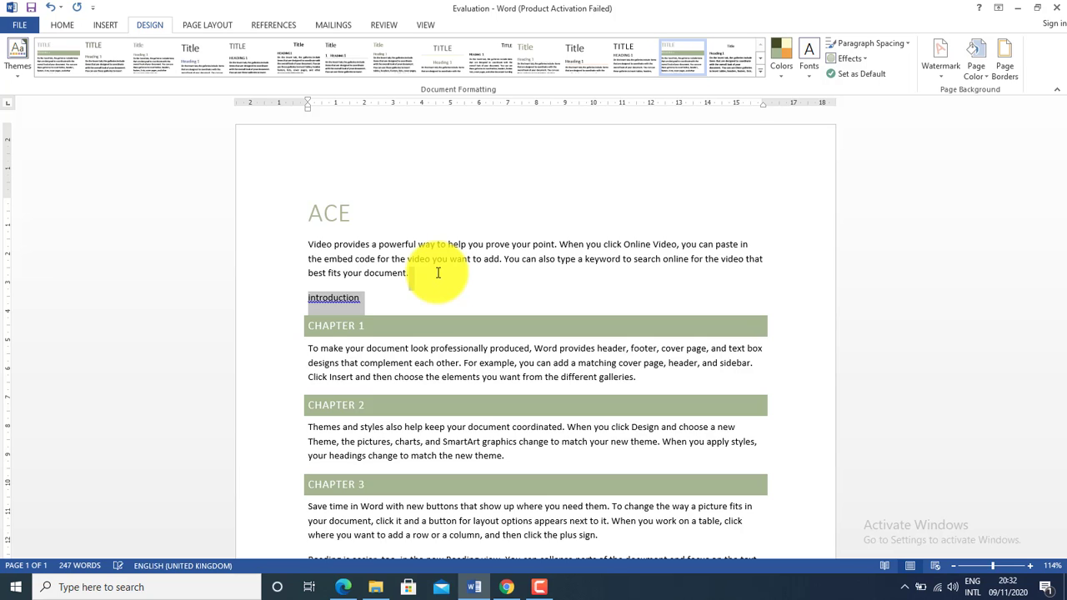
pyautogui.rightClick(354, 300)
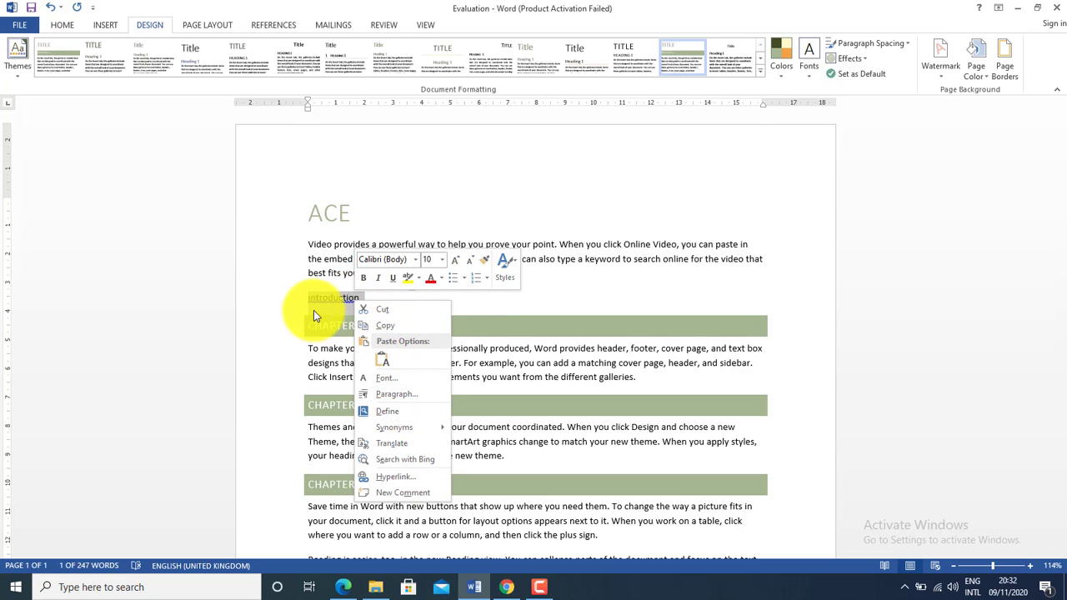
pyautogui.press('Escape')
pyautogui.click(336, 300)
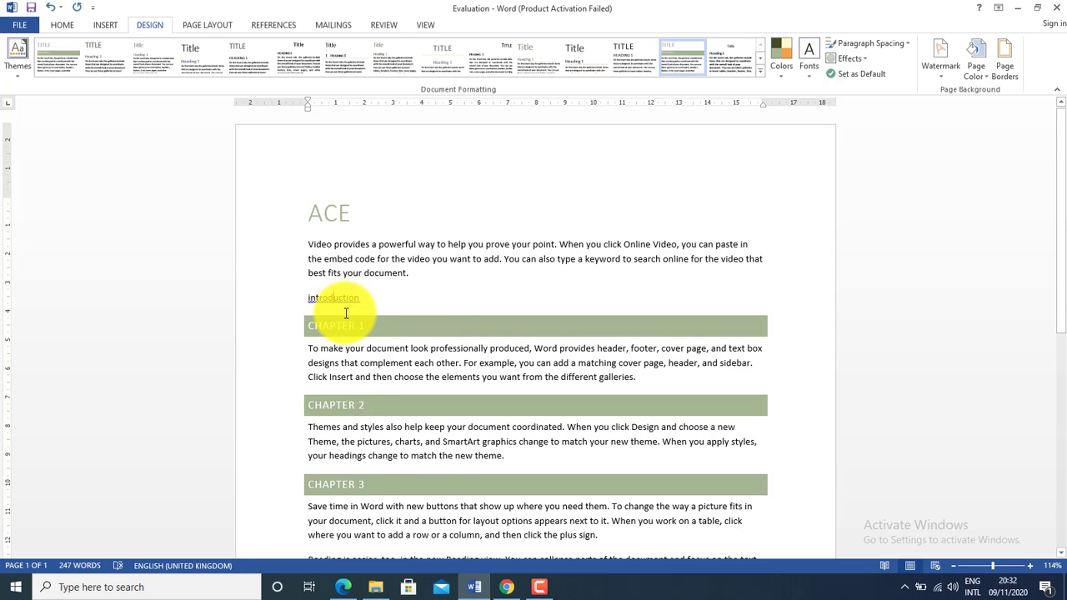
pyautogui.moveTo(370, 295); pyautogui.dragTo(286, 302)
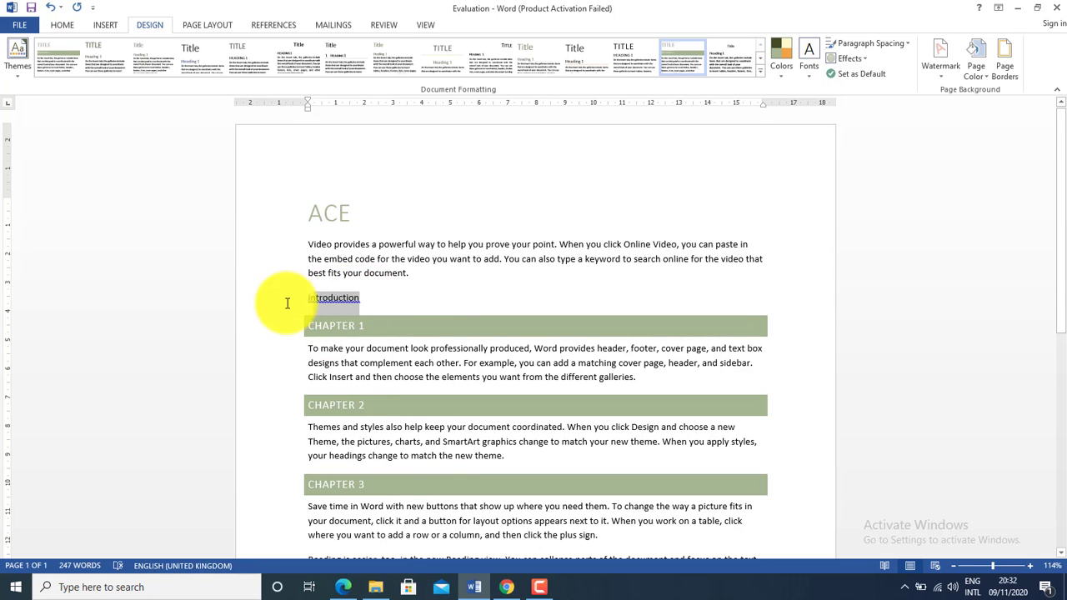
pyautogui.click(64, 26)
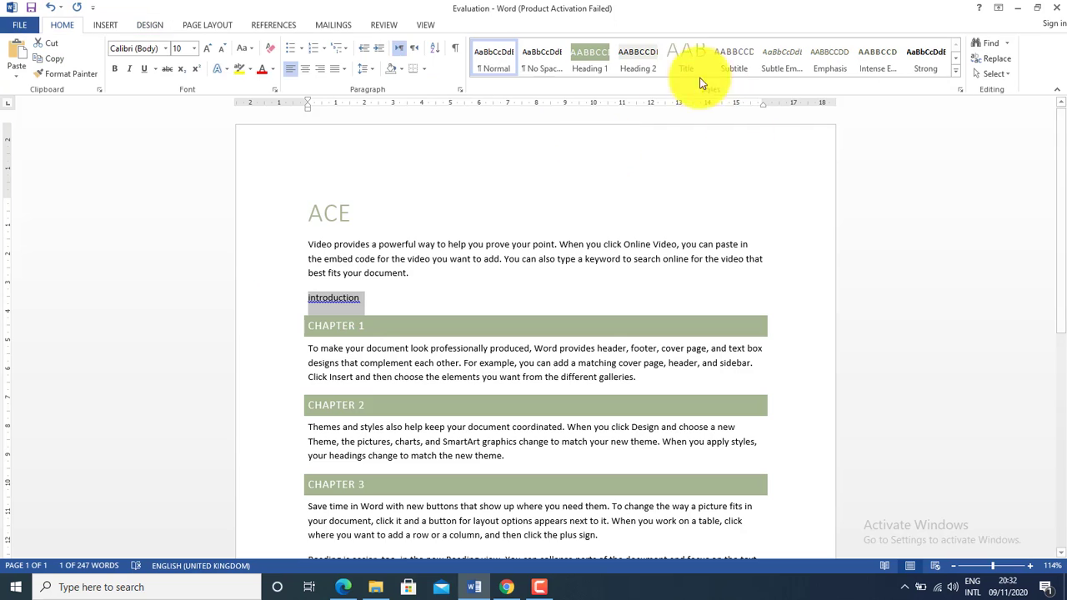
pyautogui.click(643, 61)
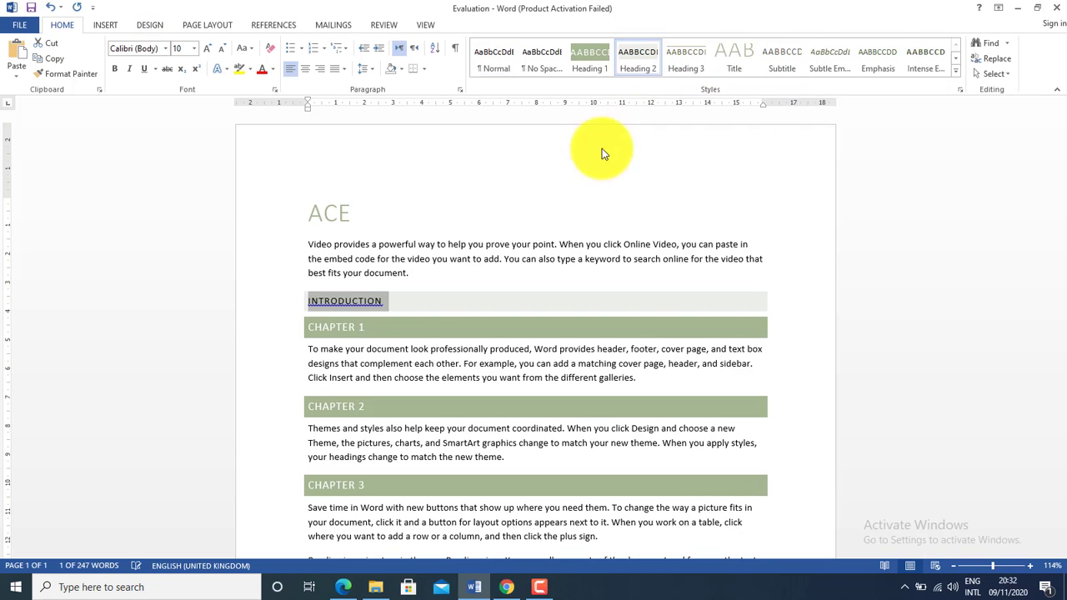
# Remove the introduction heading line between the opening paragraph and Chapter 1.
pyautogui.click(499, 277)
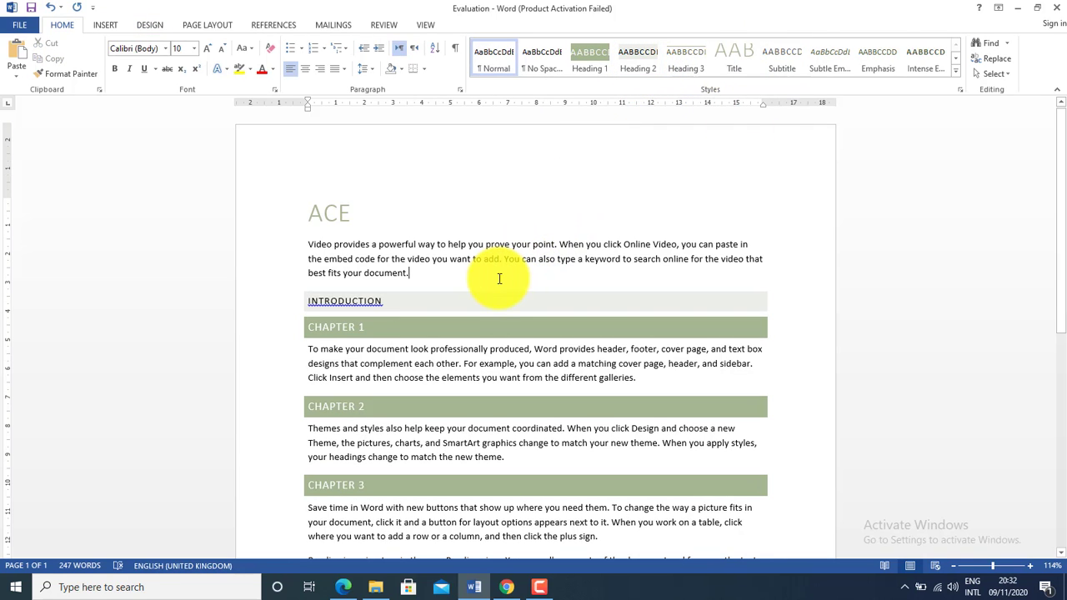
pyautogui.tripleClick(397, 309)
pyautogui.press('Delete')
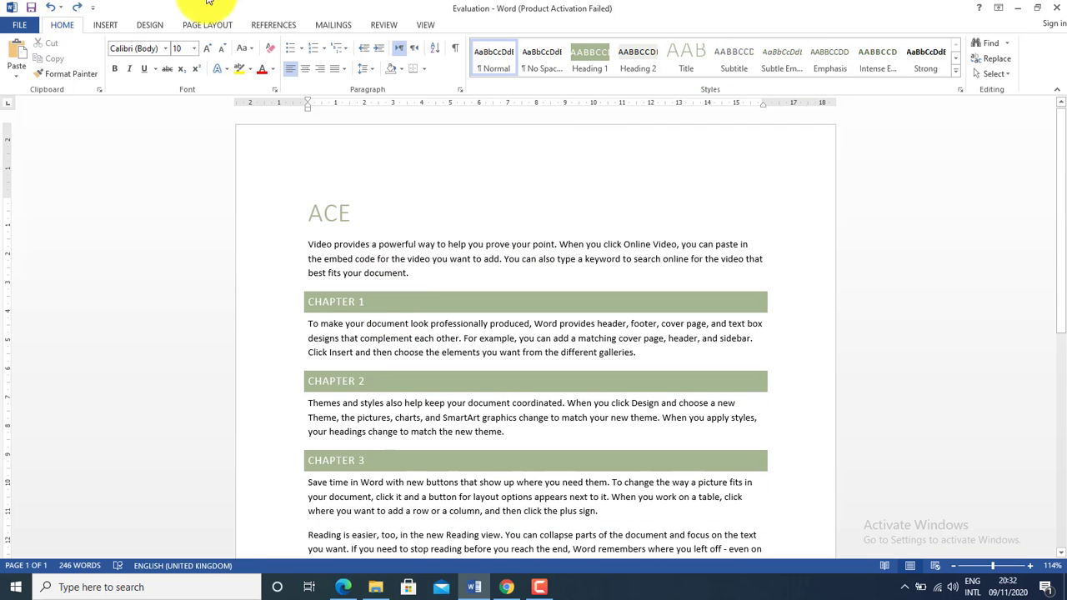
# Change the document's theme fonts to Candara and its paragraph spacing to Relaxed.
pyautogui.click(154, 27)
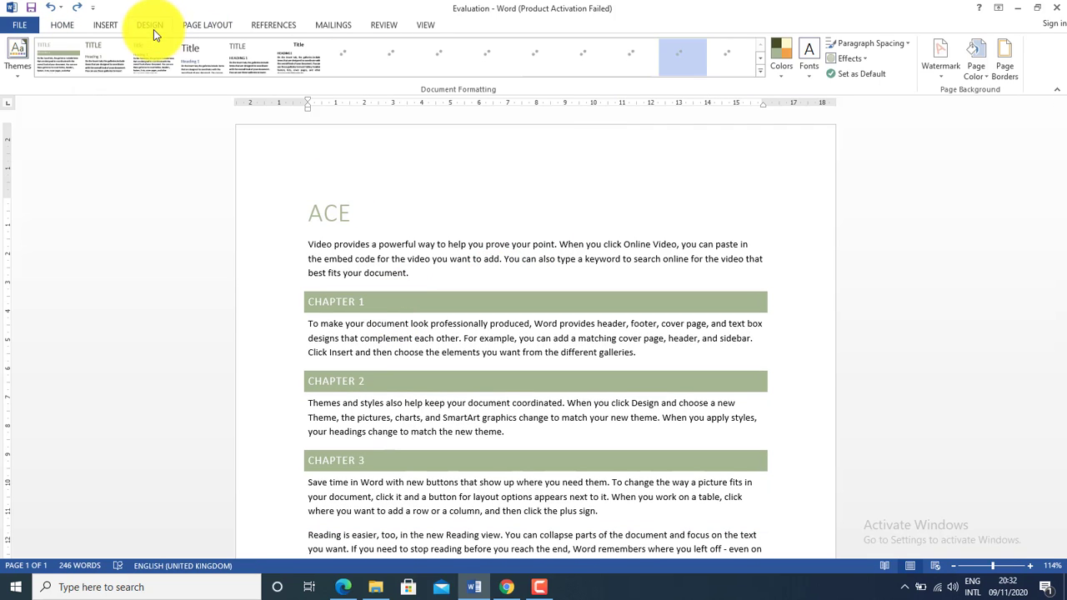
pyautogui.click(807, 75)
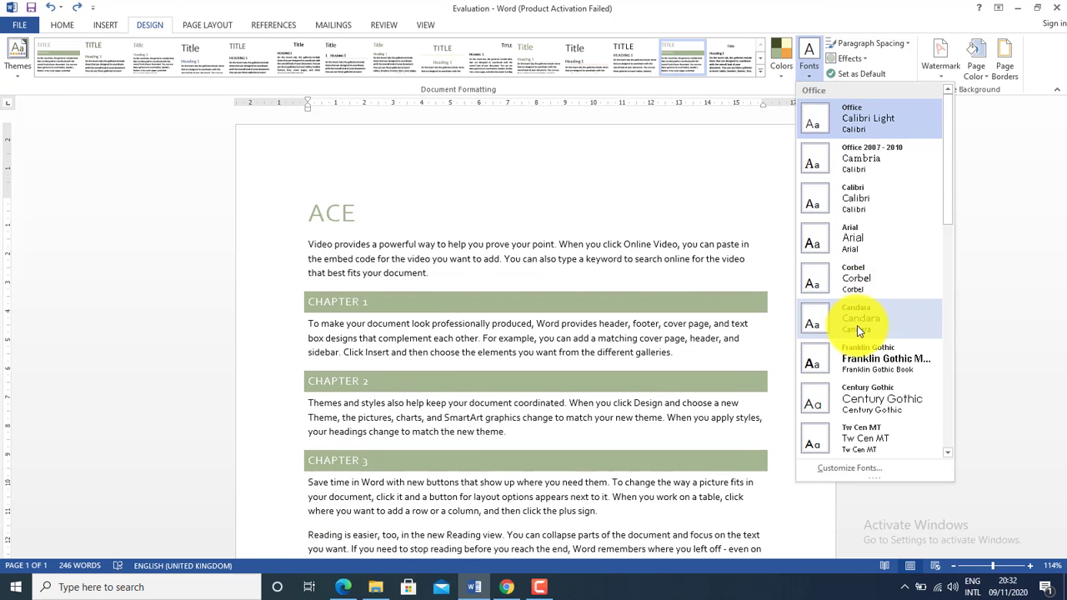
pyautogui.click(857, 325)
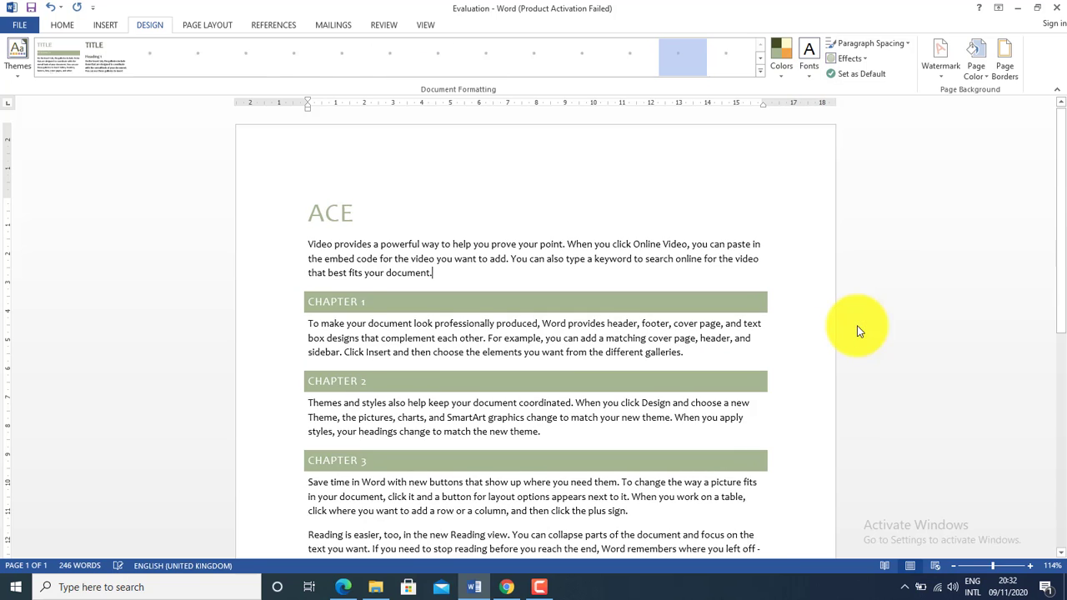
pyautogui.click(876, 43)
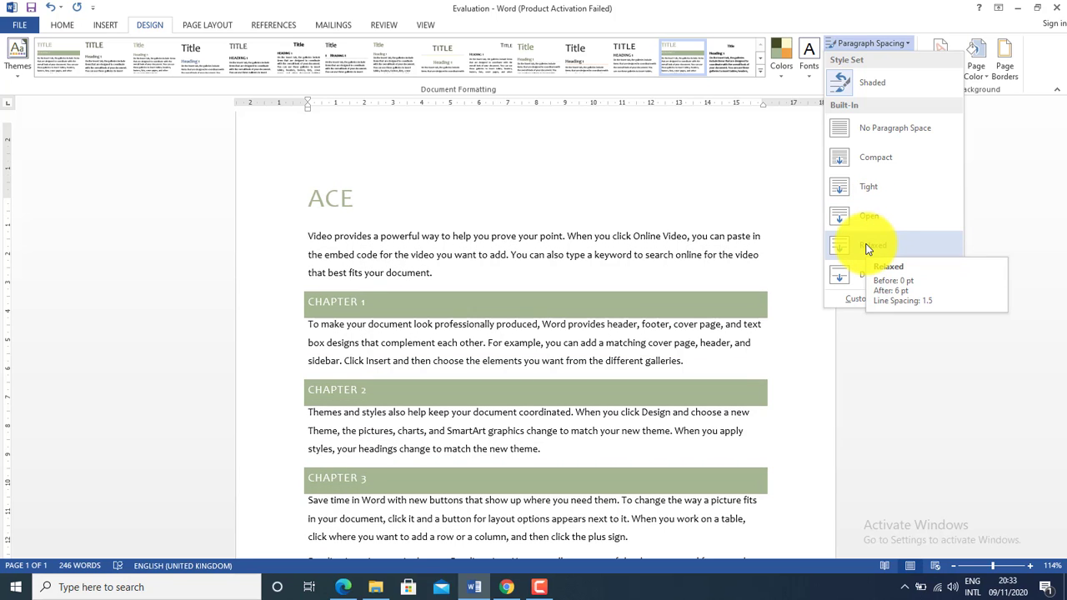
pyautogui.click(867, 249)
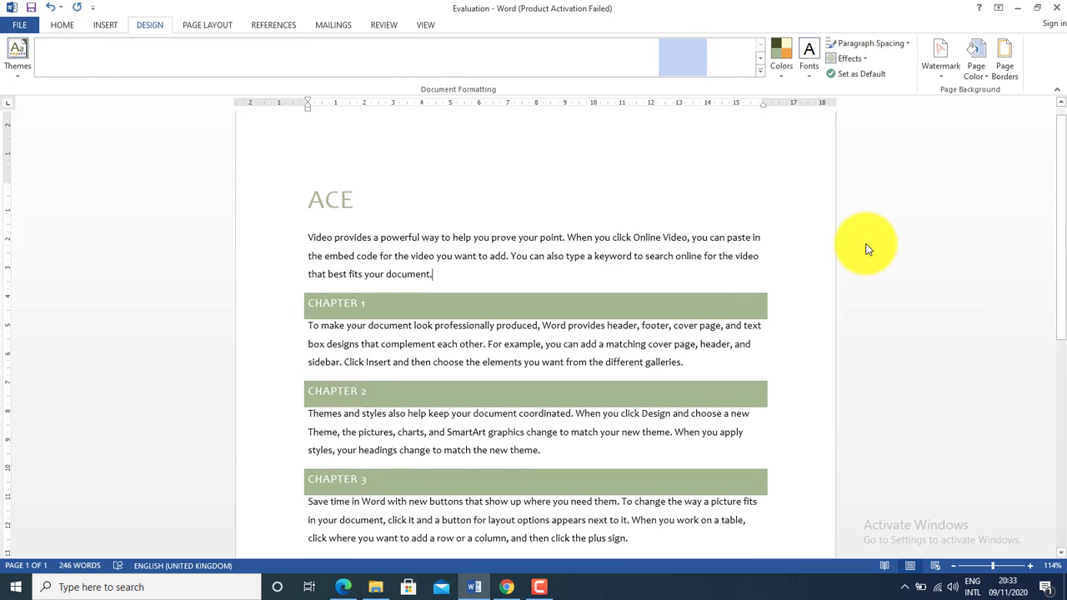
# Set the current style set and theme as the default for all new blank documents.
pyautogui.click(870, 77)
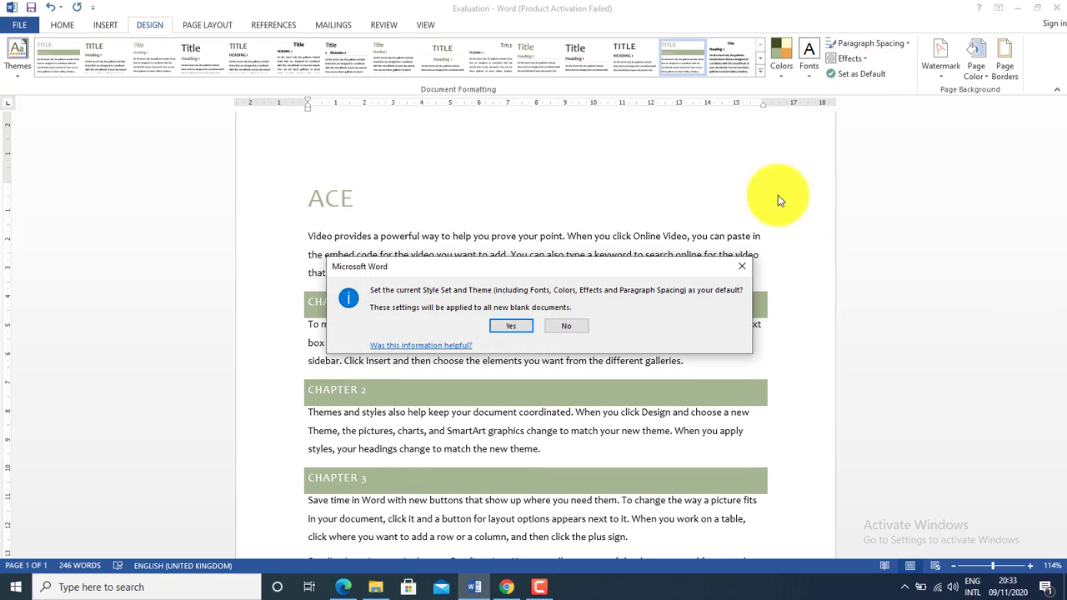
pyautogui.click(515, 328)
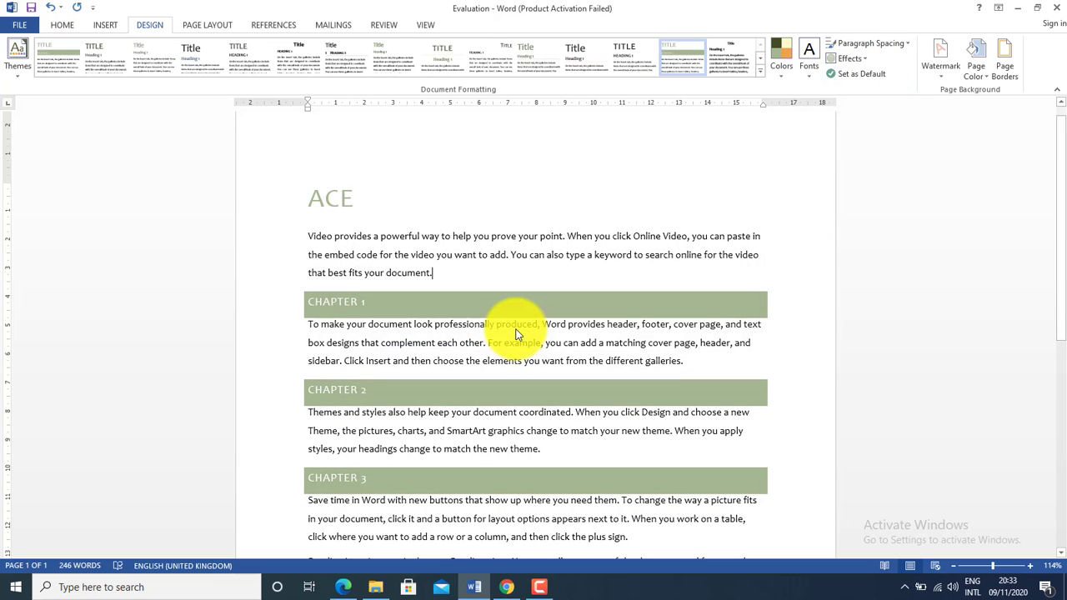
pyautogui.click(864, 75)
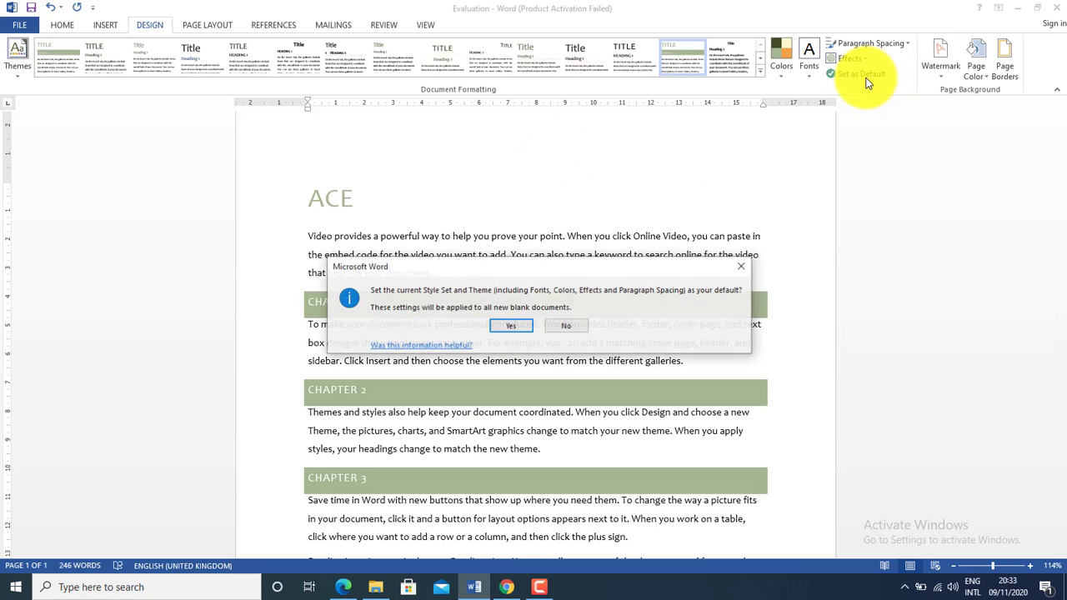
pyautogui.click(746, 266)
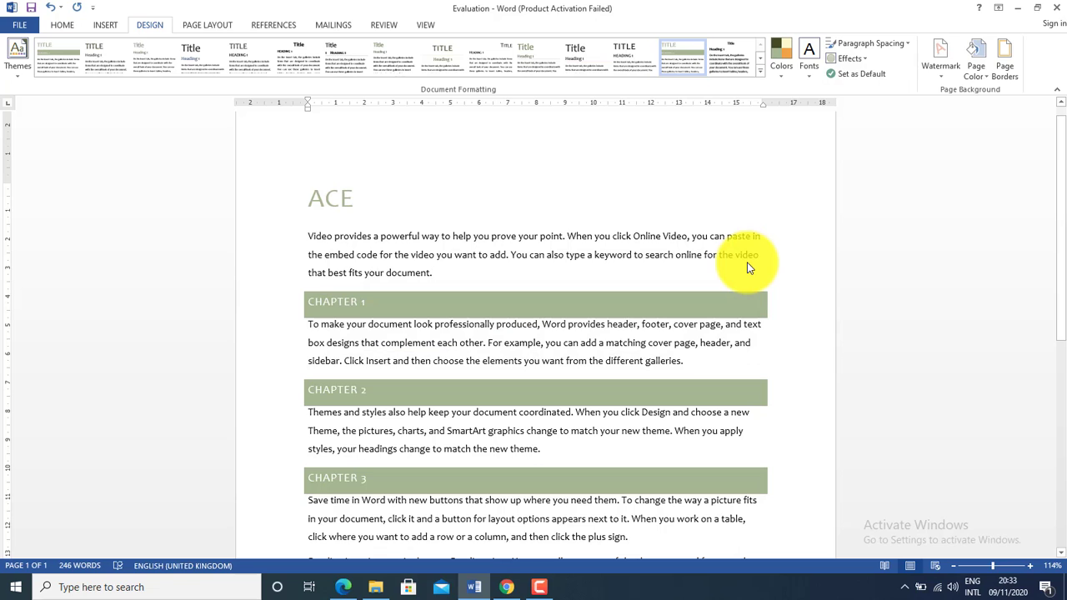
# Add a custom text watermark reading ACE in a light olive-green theme color with a horizontal layout.
pyautogui.click(941, 66)
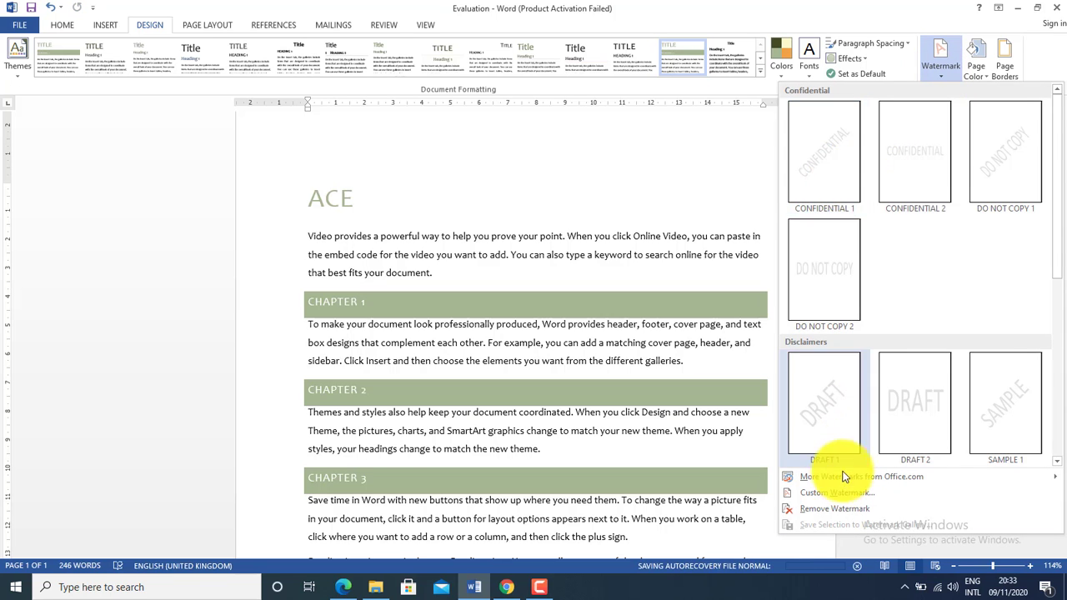
pyautogui.click(820, 495)
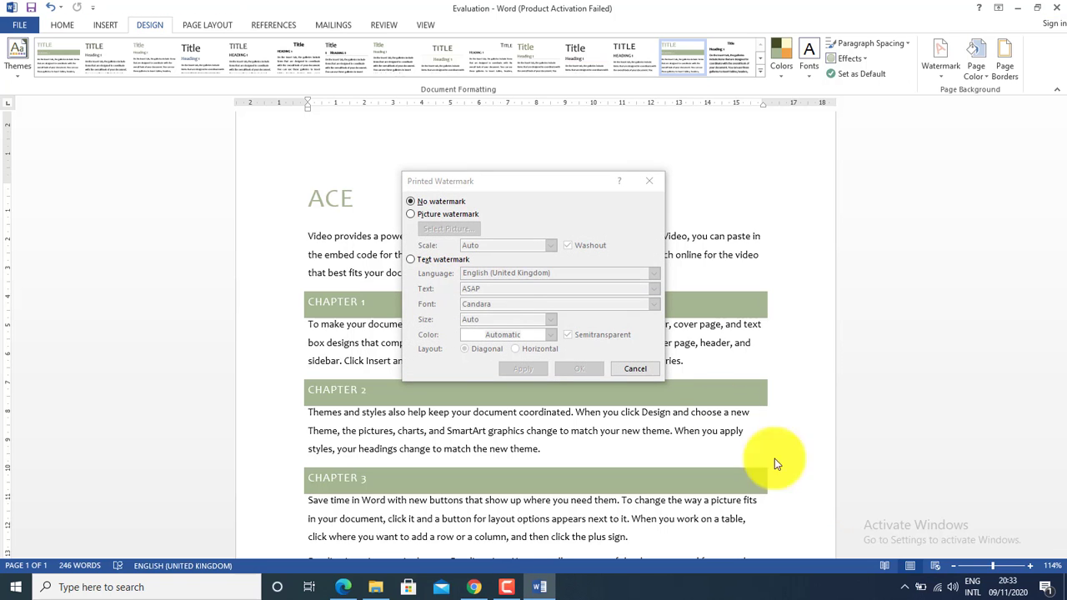
pyautogui.click(413, 215)
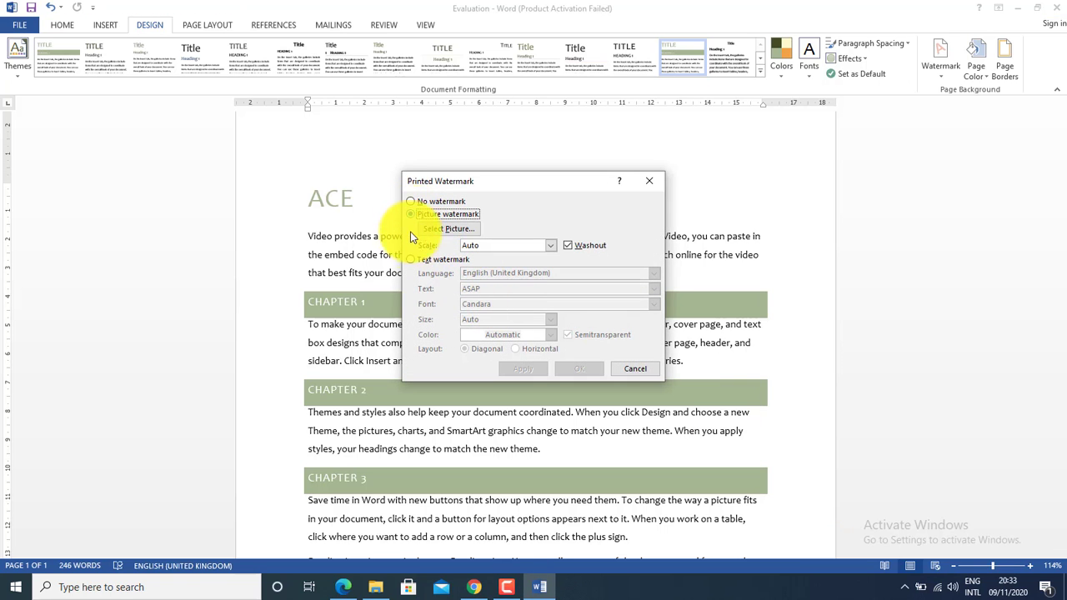
pyautogui.click(410, 259)
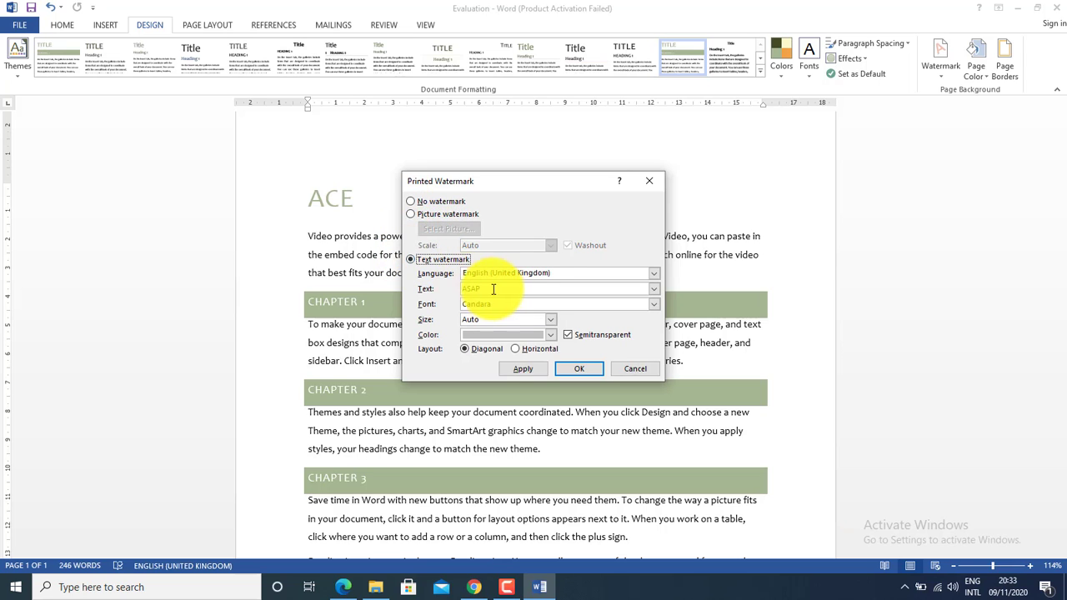
pyautogui.click(496, 289)
pyautogui.write('ACE')
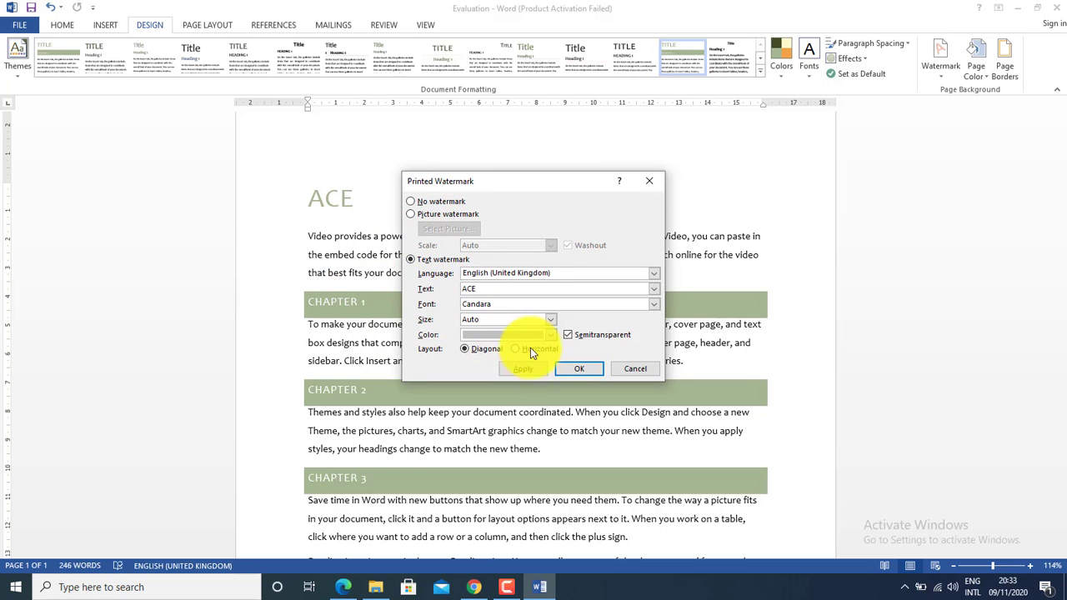
pyautogui.click(548, 335)
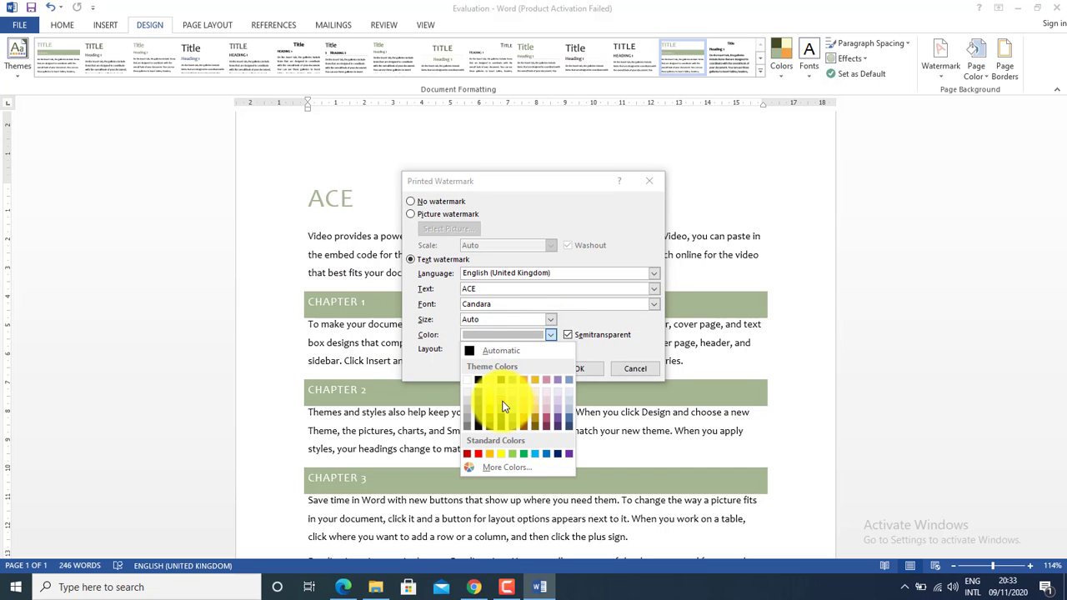
pyautogui.click(504, 406)
pyautogui.click(523, 370)
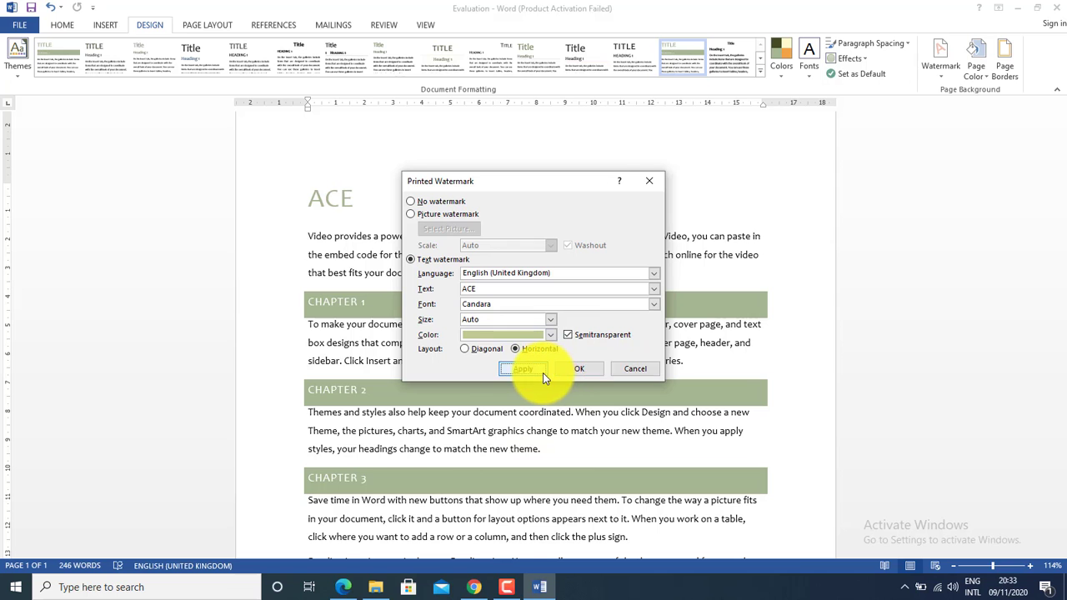
pyautogui.click(543, 373)
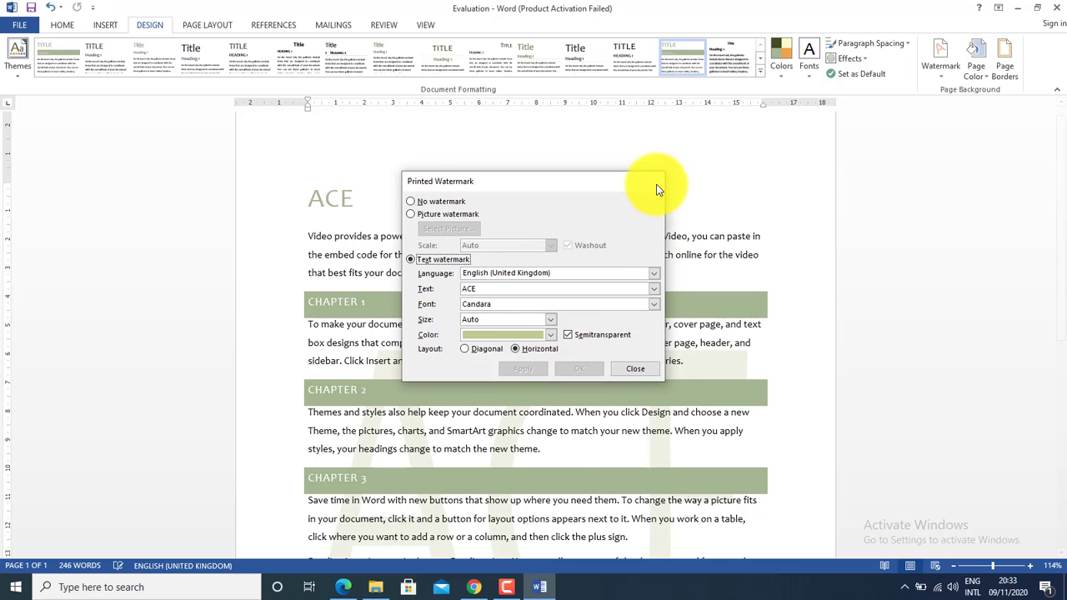
pyautogui.click(656, 184)
# Insert a page break after the last paragraph and check the watermark on the new page.
pyautogui.moveTo(1050, 262); pyautogui.dragTo(1059, 492)
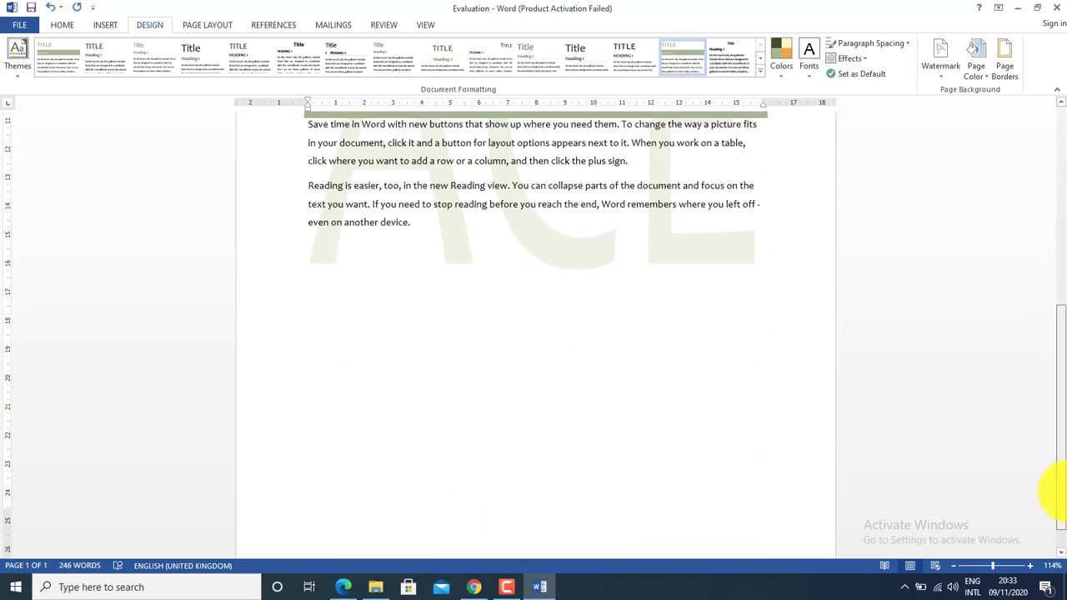
pyautogui.click(428, 207)
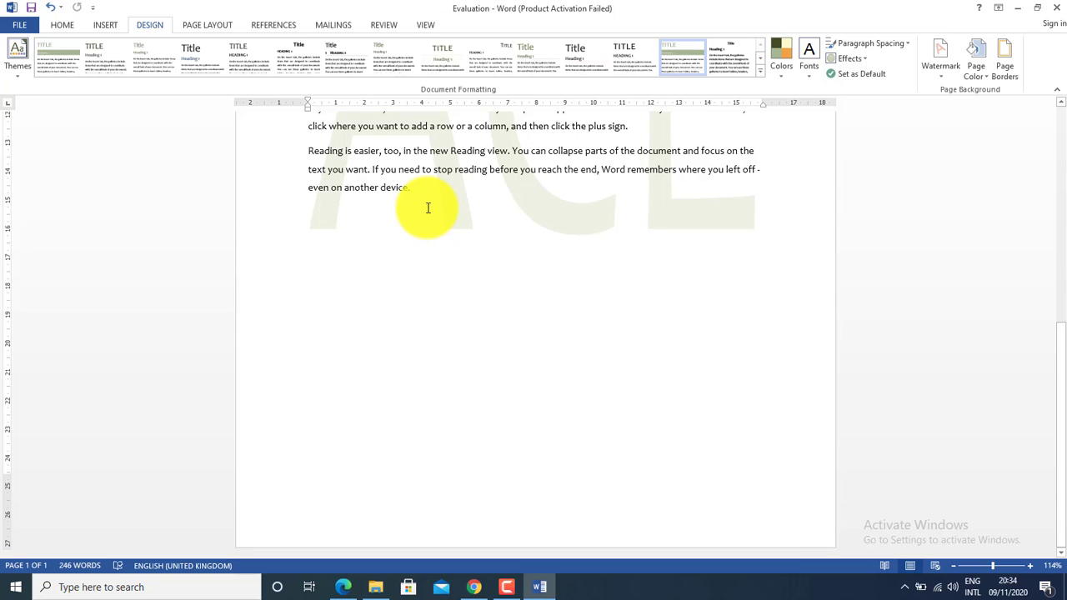
pyautogui.hotkey('ctrl', 'Return')
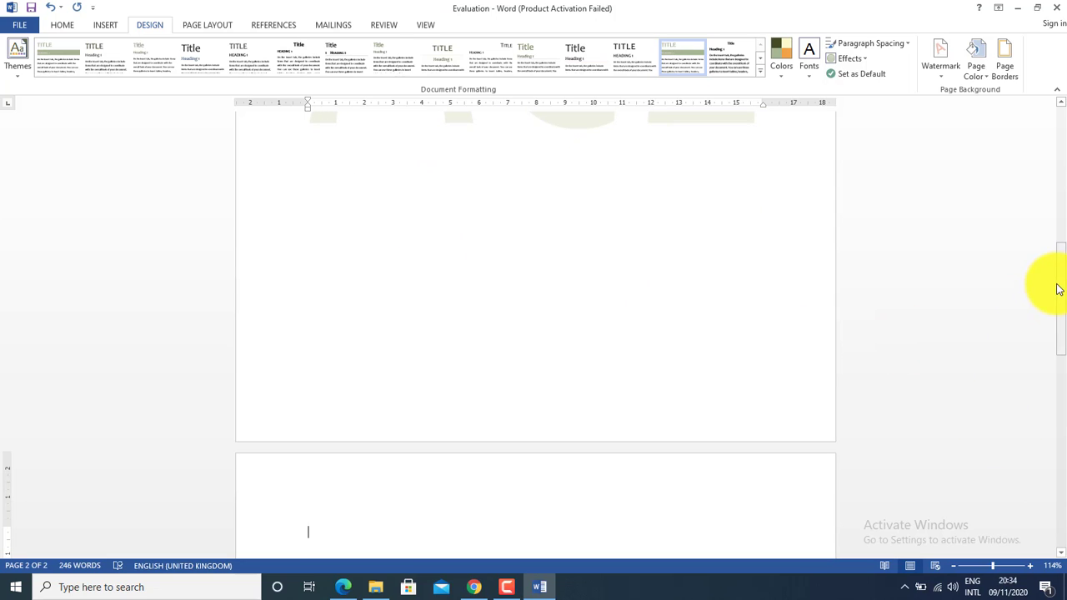
pyautogui.moveTo(1058, 289); pyautogui.dragTo(1062, 418)
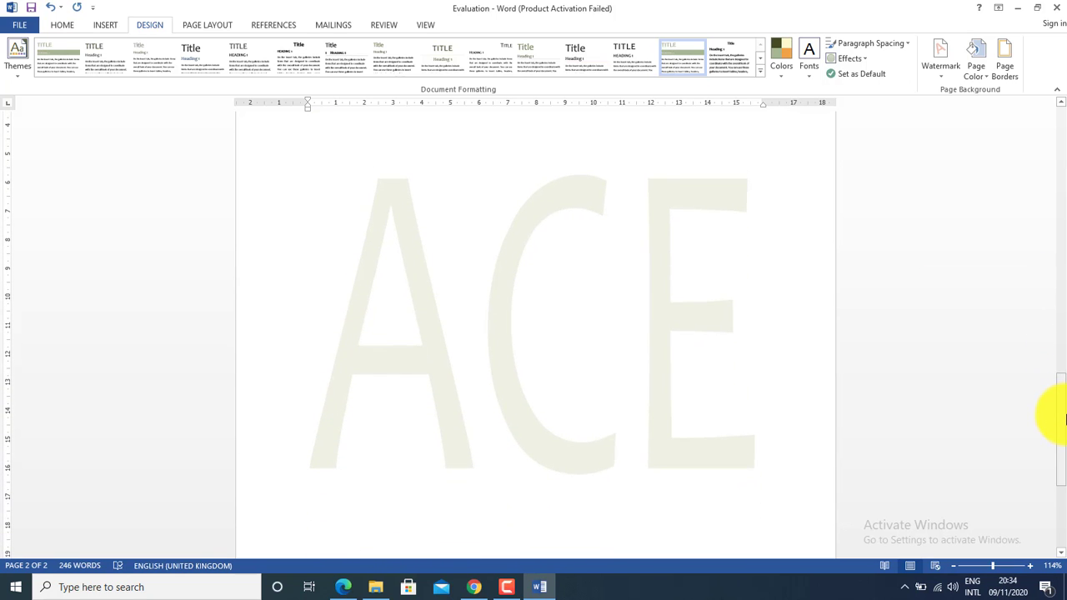
# Change the custom ACE text watermark to a diagonal layout without semitransparency.
pyautogui.click(936, 80)
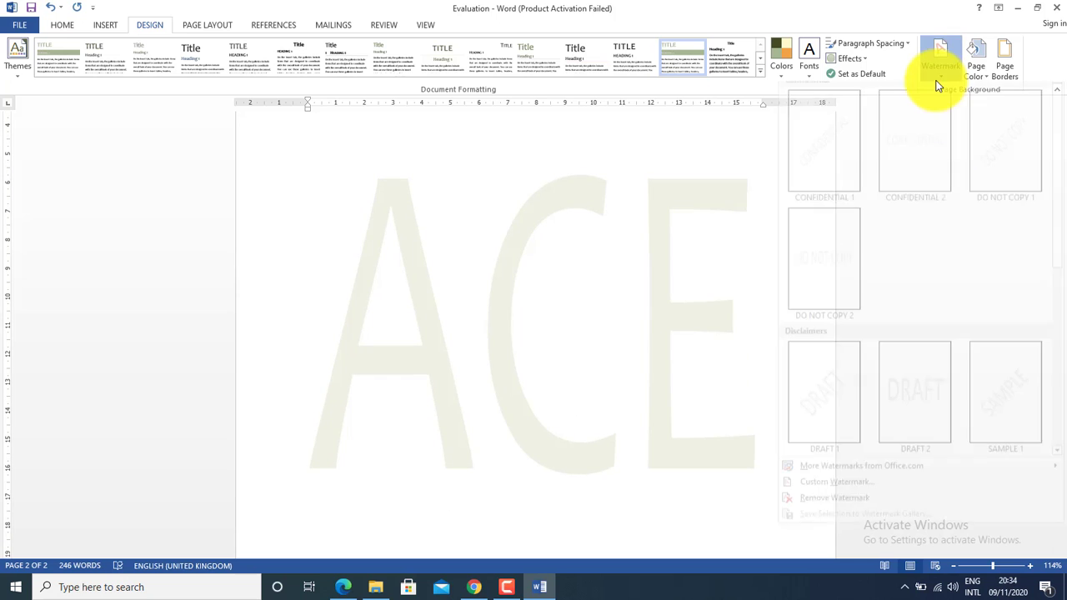
pyautogui.click(854, 492)
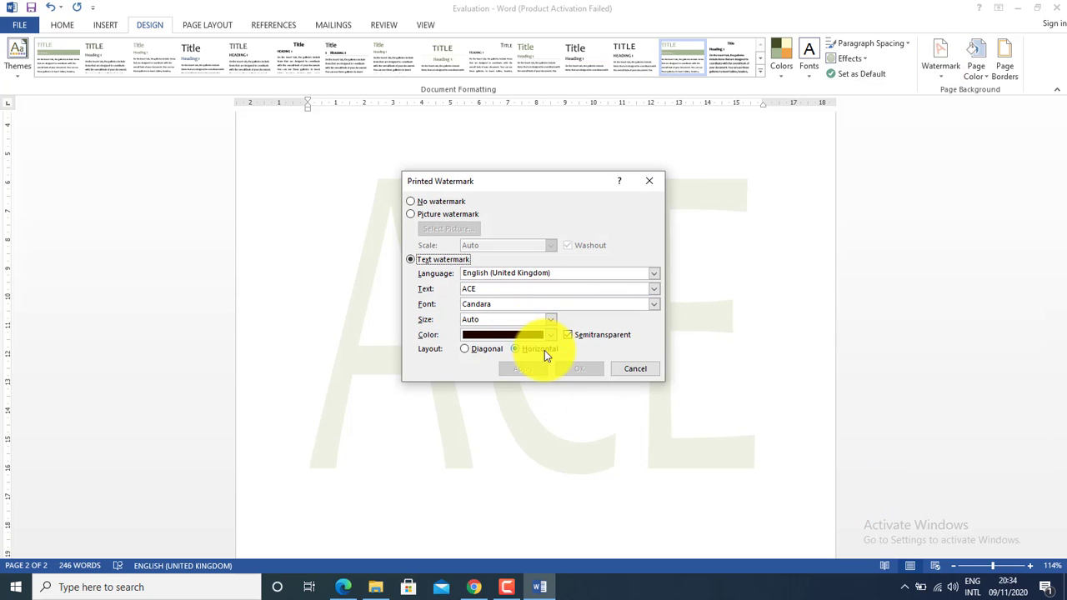
pyautogui.click(465, 349)
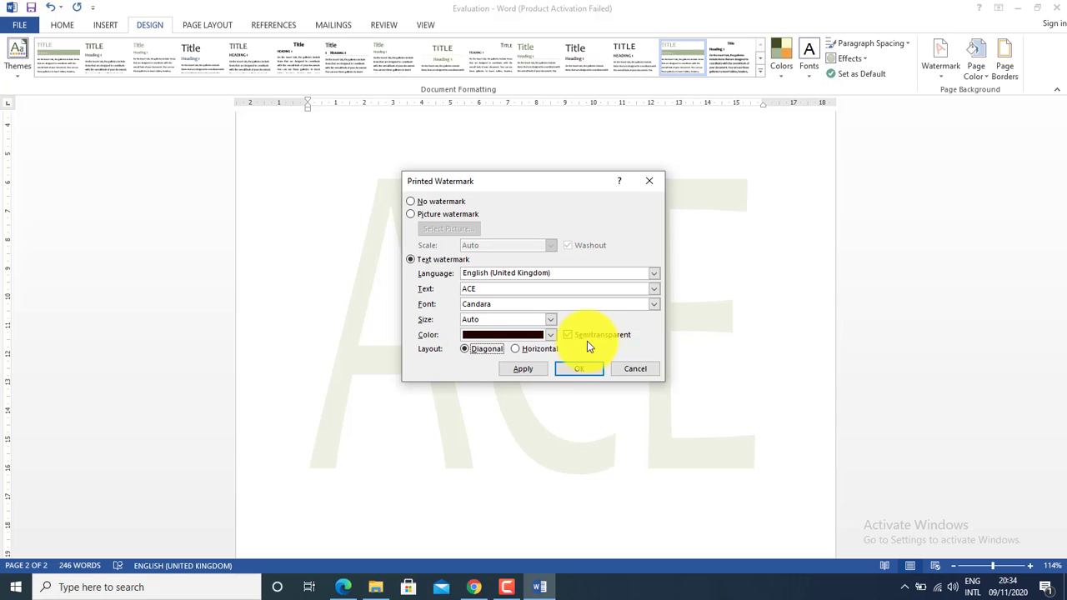
pyautogui.click(526, 372)
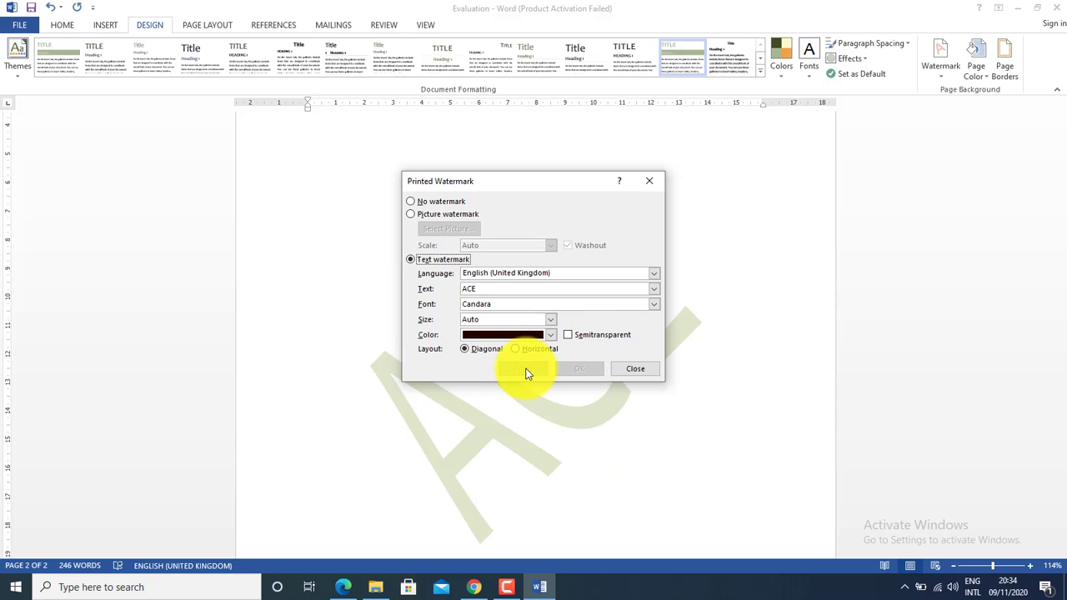
pyautogui.click(649, 181)
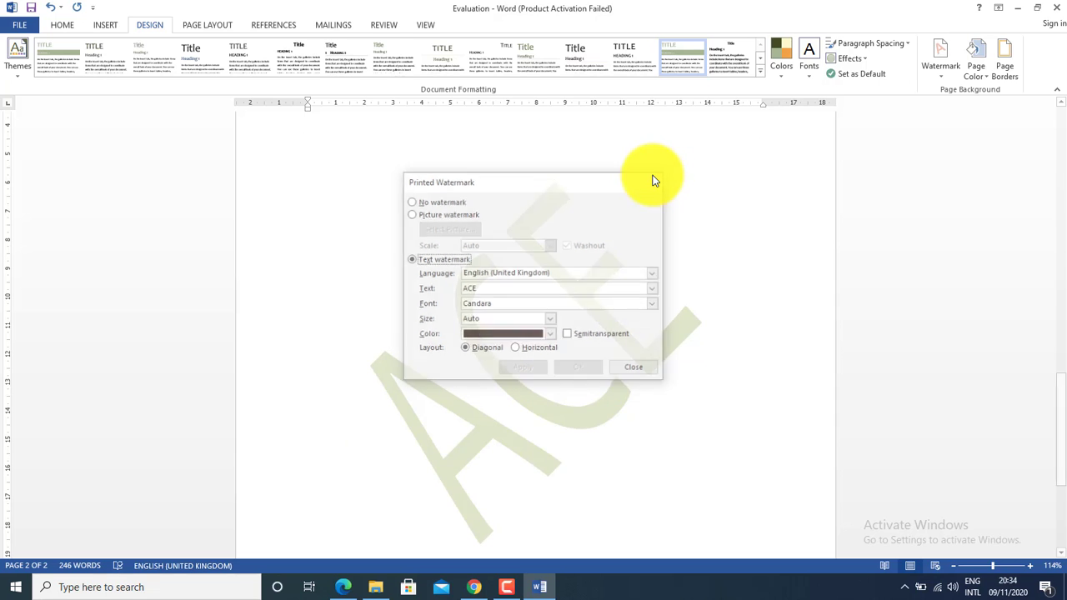
pyautogui.moveTo(1059, 442); pyautogui.dragTo(1060, 209)
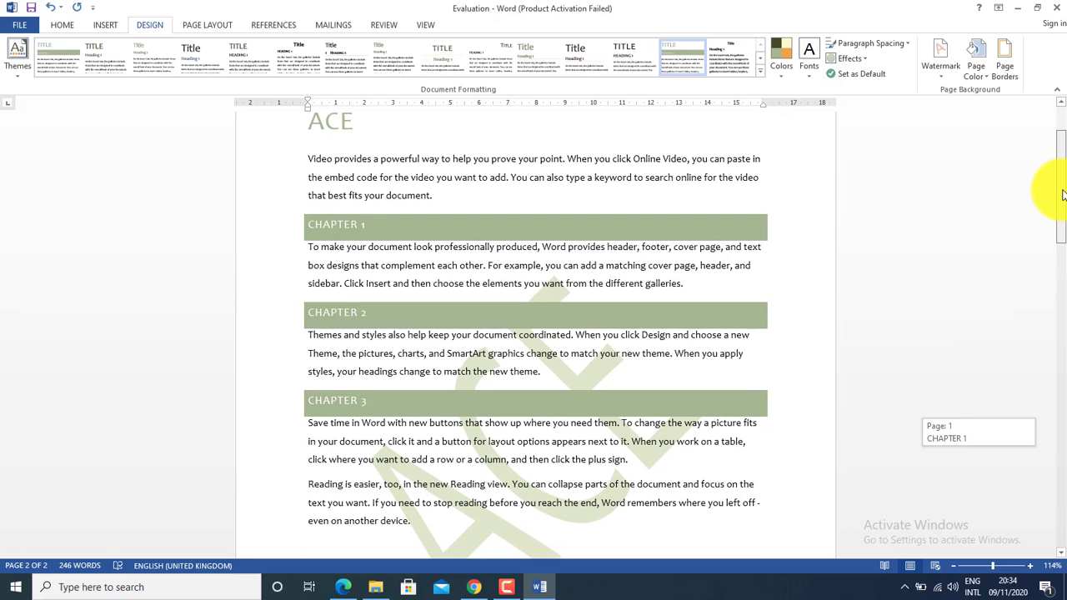
pyautogui.click(942, 77)
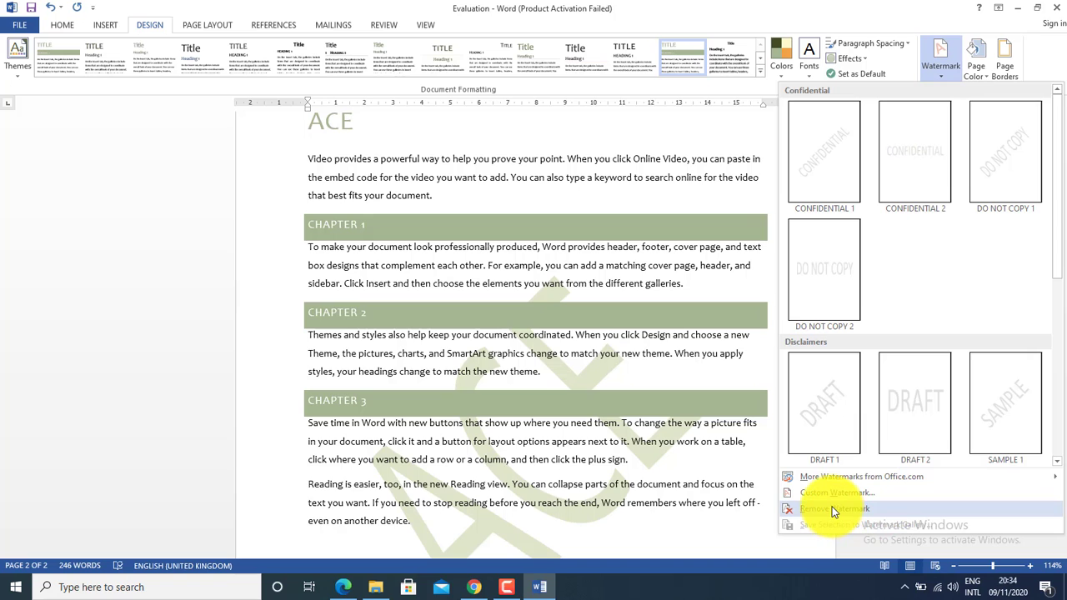
pyautogui.click(524, 298)
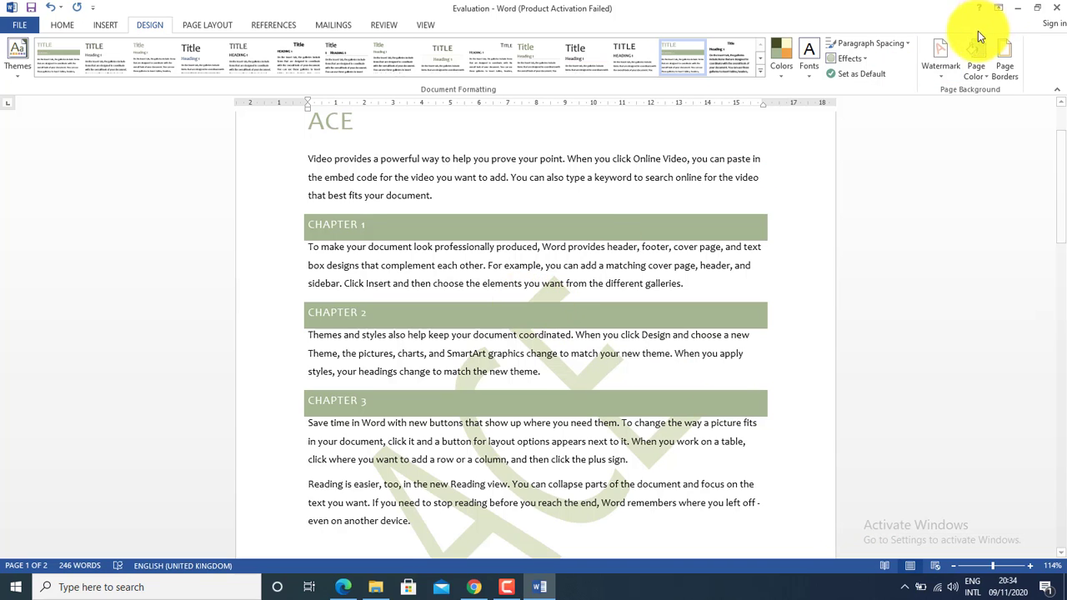
# Set the page color to a light pink from the standard color palette under More Colors.
pyautogui.click(977, 74)
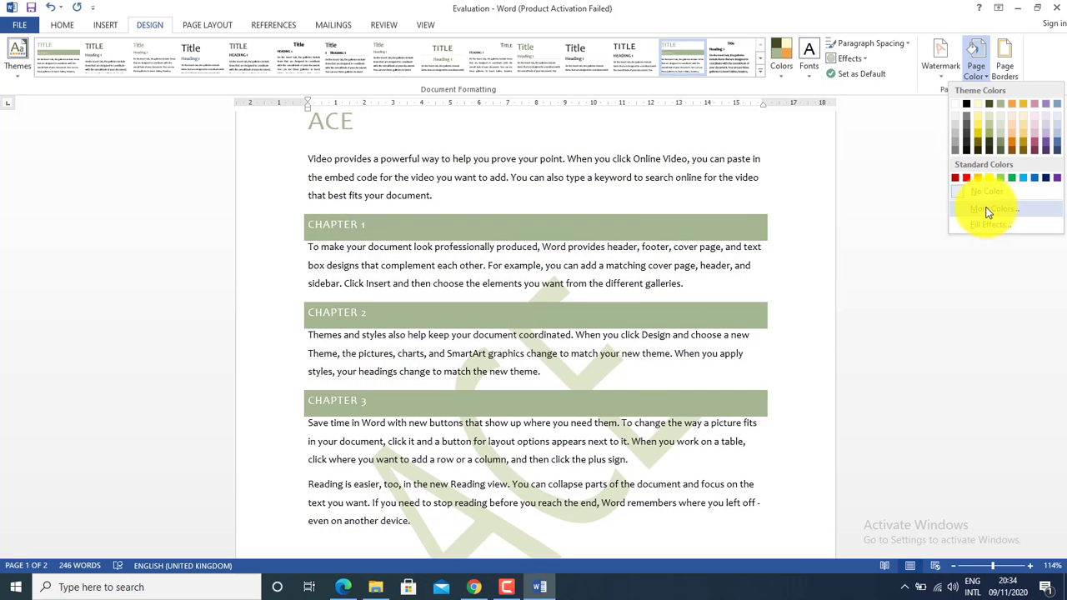
pyautogui.click(986, 210)
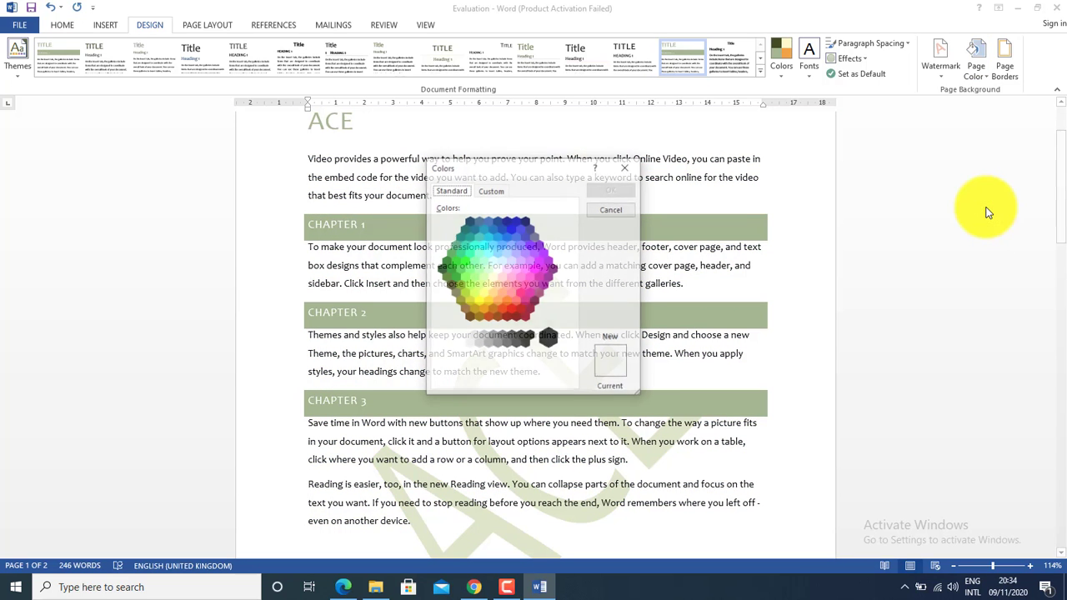
pyautogui.click(502, 280)
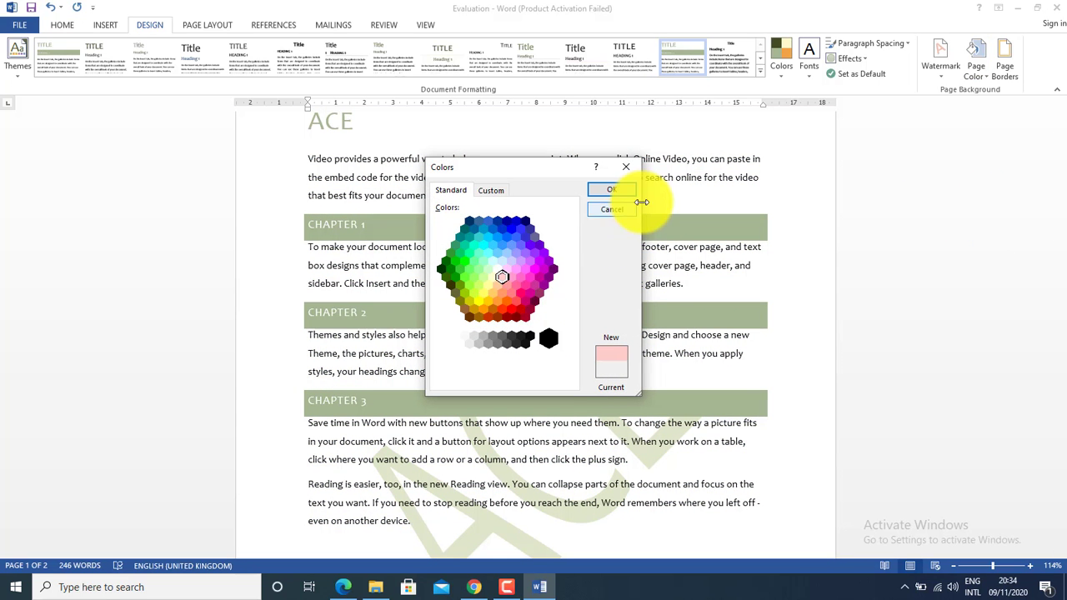
pyautogui.click(631, 190)
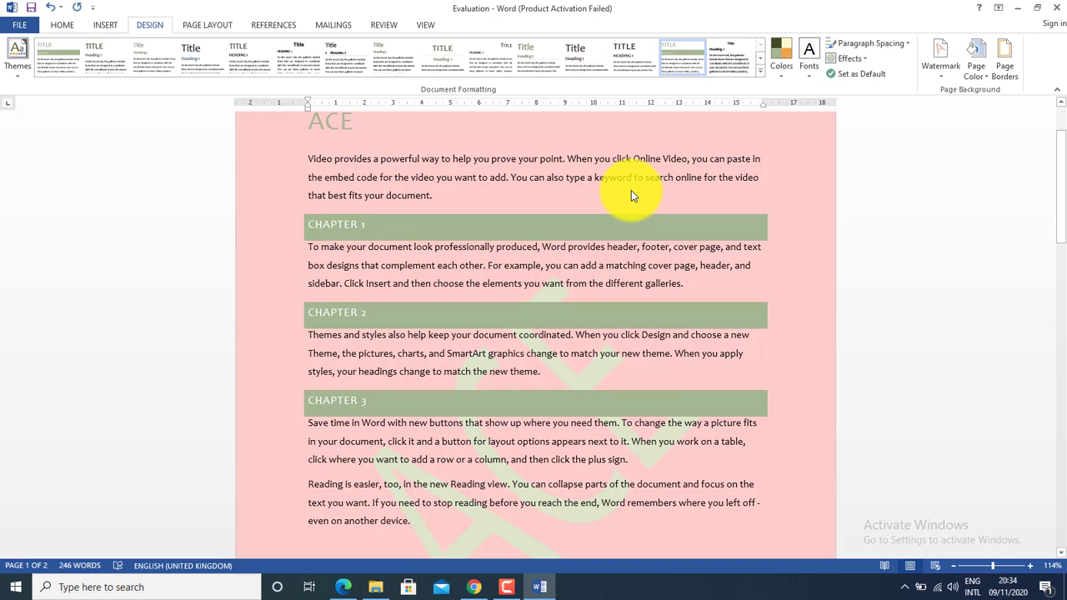
# Apply a red triple-line 3-D border, 1½ pt wide, to the empty paragraph on page 2.
pyautogui.click(1003, 64)
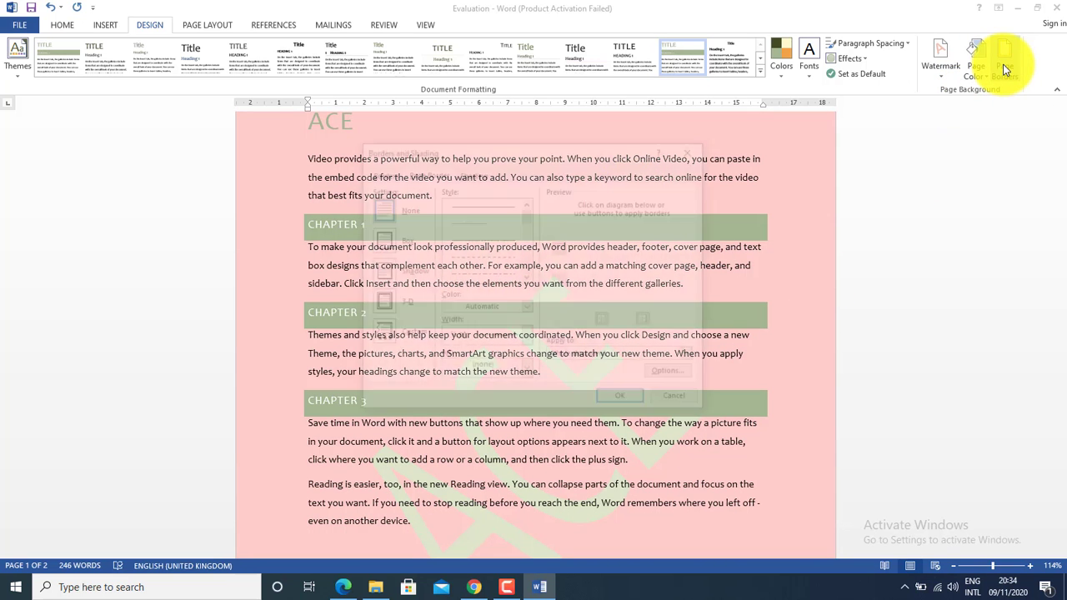
pyautogui.click(376, 173)
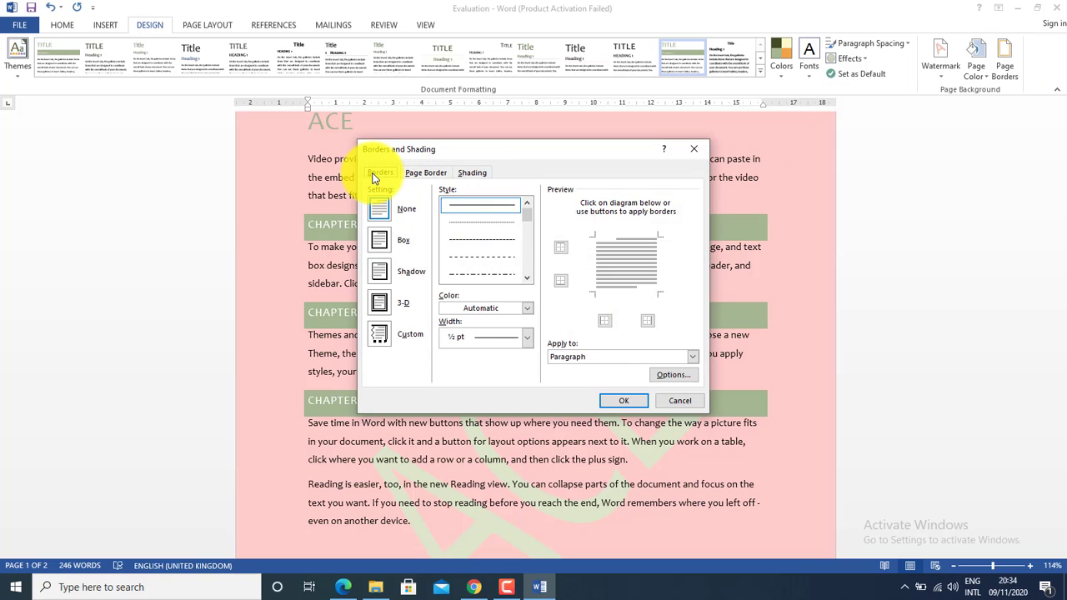
pyautogui.click(381, 271)
pyautogui.click(380, 302)
pyautogui.scroll(-2, 512, 208)
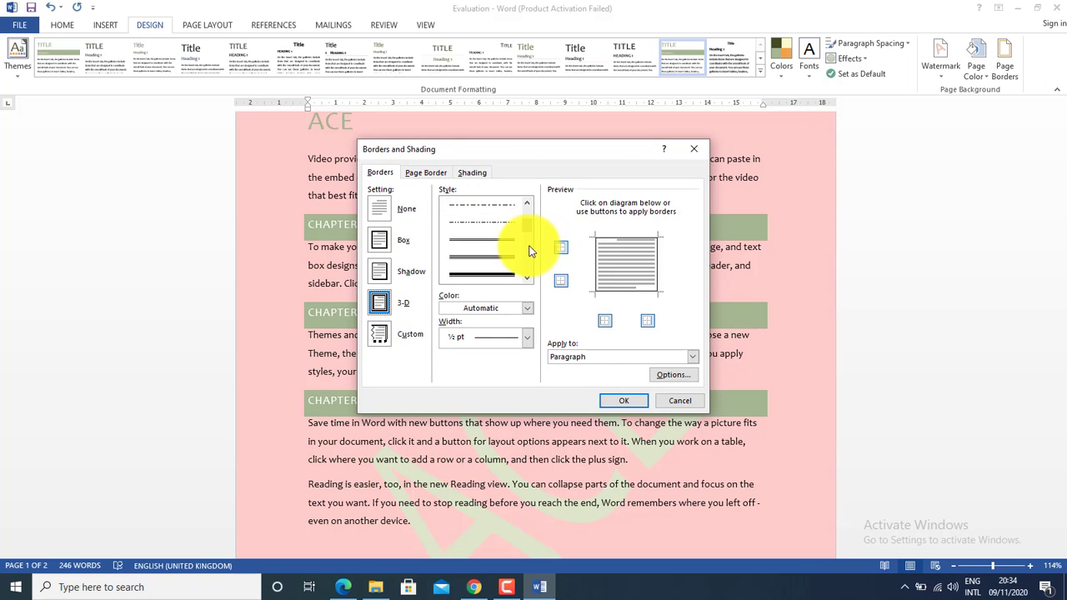
pyautogui.click(487, 275)
pyautogui.click(526, 308)
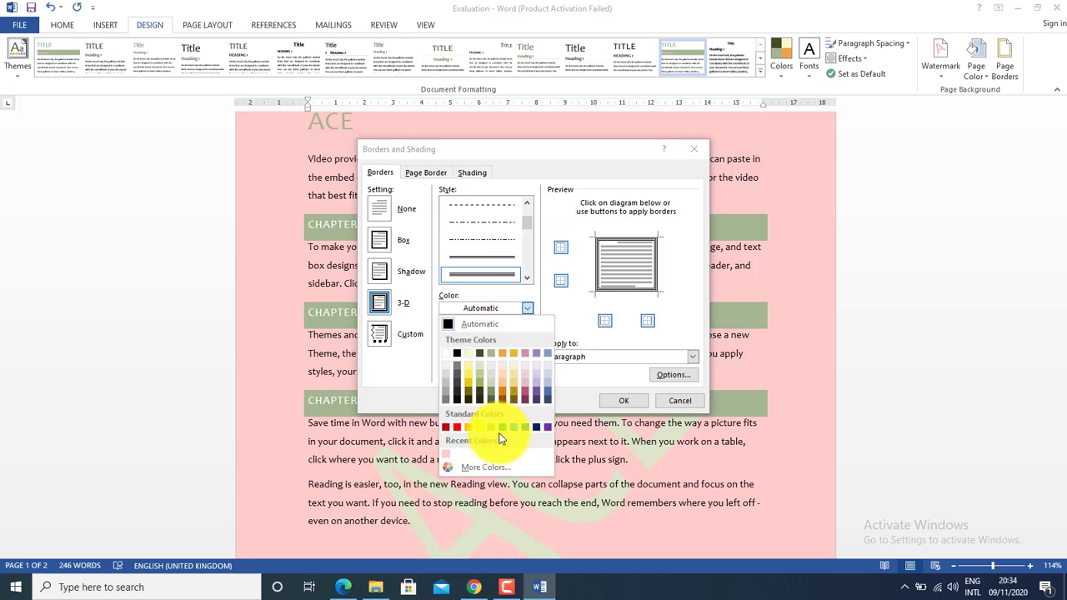
pyautogui.click(454, 426)
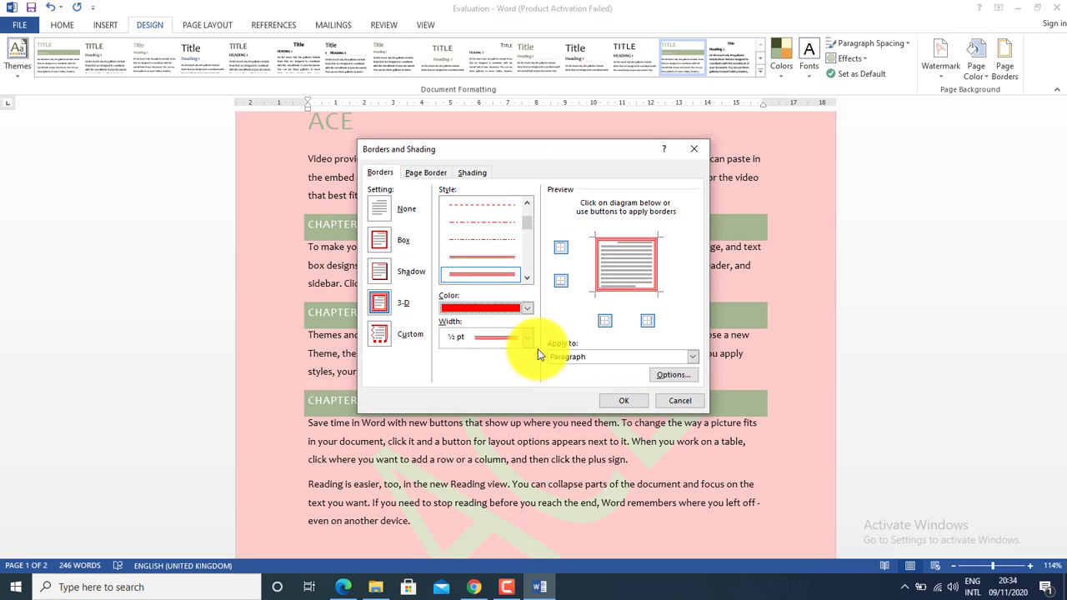
pyautogui.click(482, 337)
pyautogui.click(496, 411)
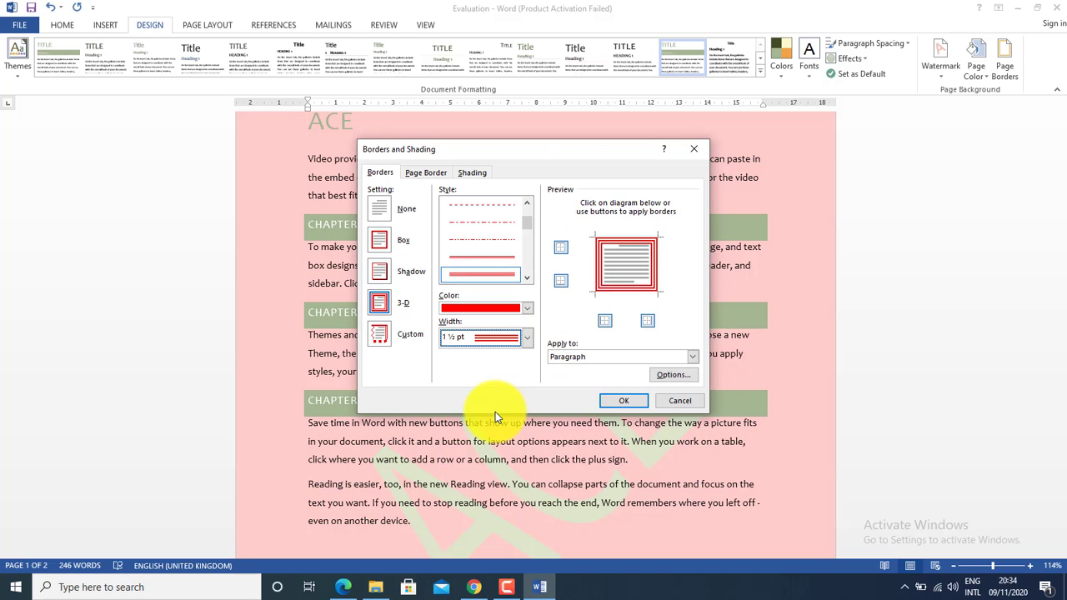
pyautogui.click(613, 402)
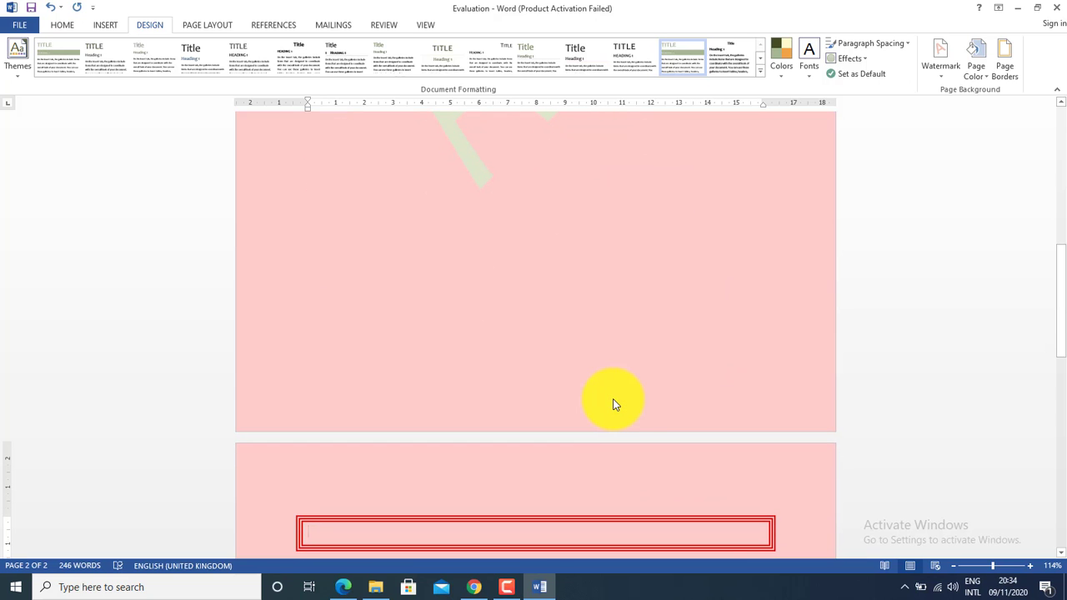
# Add a red triple-line page border with the 3-D setting to the whole document.
pyautogui.moveTo(1060, 275); pyautogui.dragTo(1057, 106)
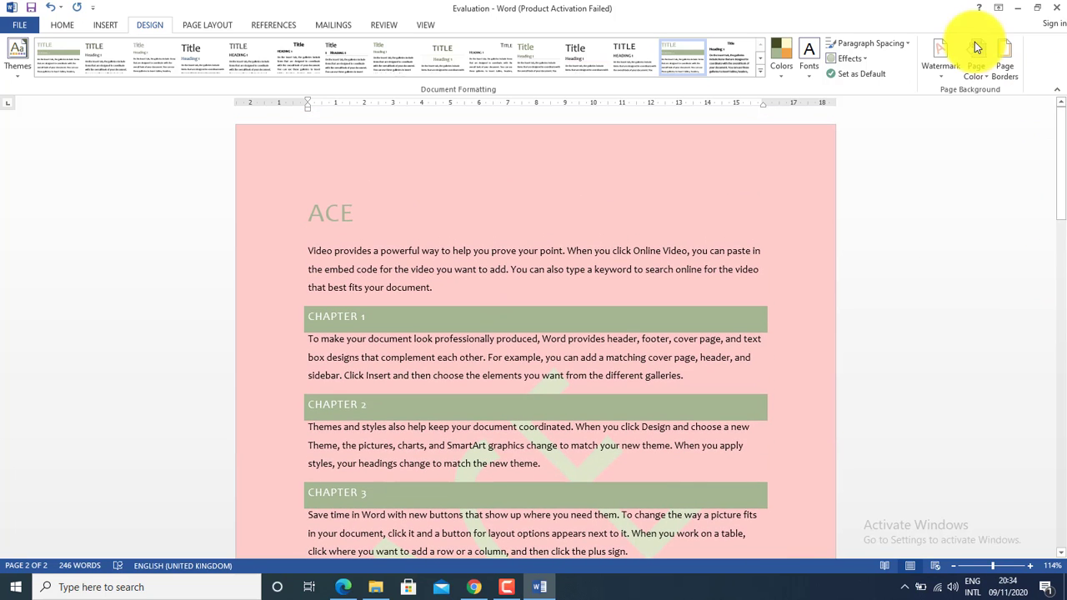
pyautogui.click(976, 66)
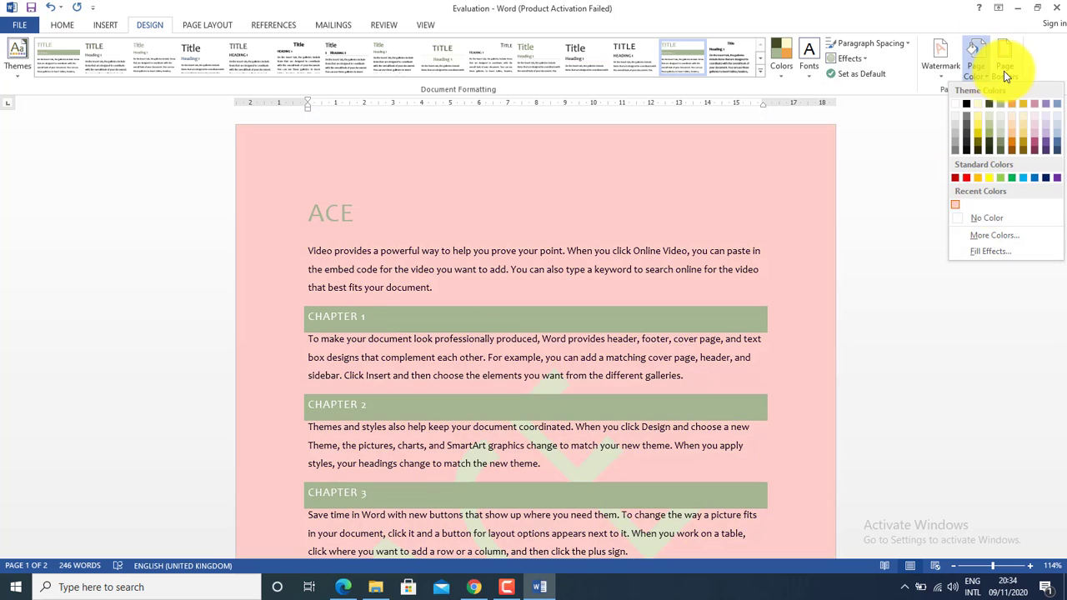
pyautogui.click(1004, 71)
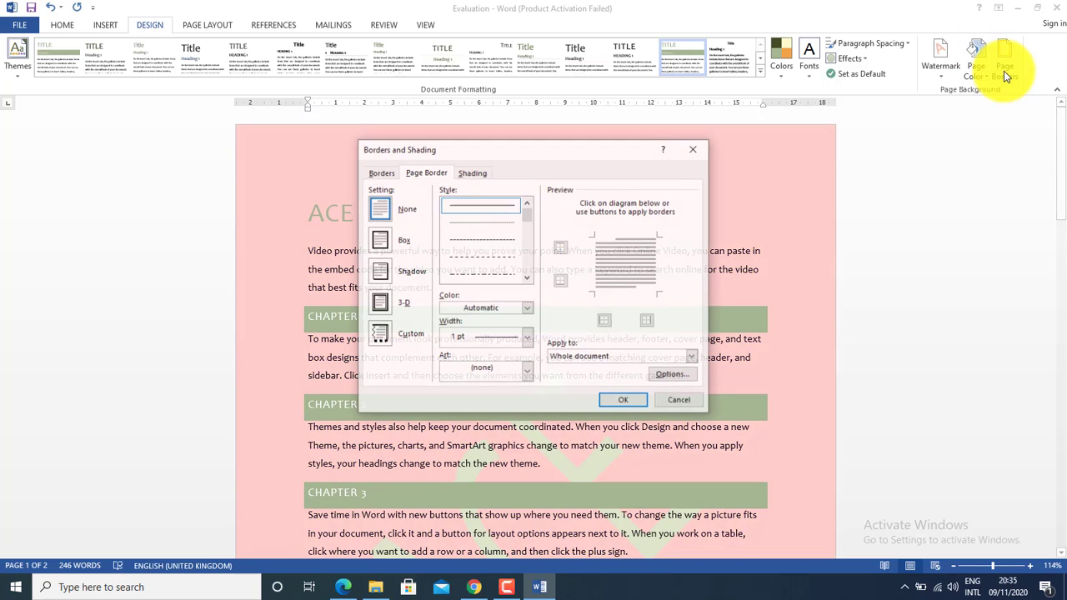
pyautogui.click(385, 253)
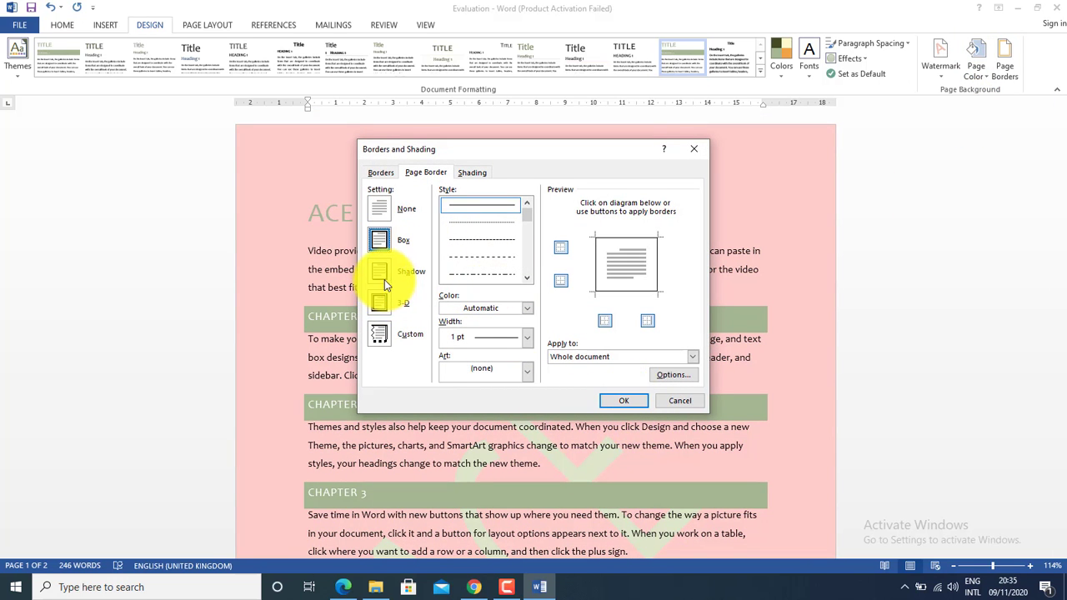
pyautogui.click(379, 302)
pyautogui.scroll(-2, 505, 253)
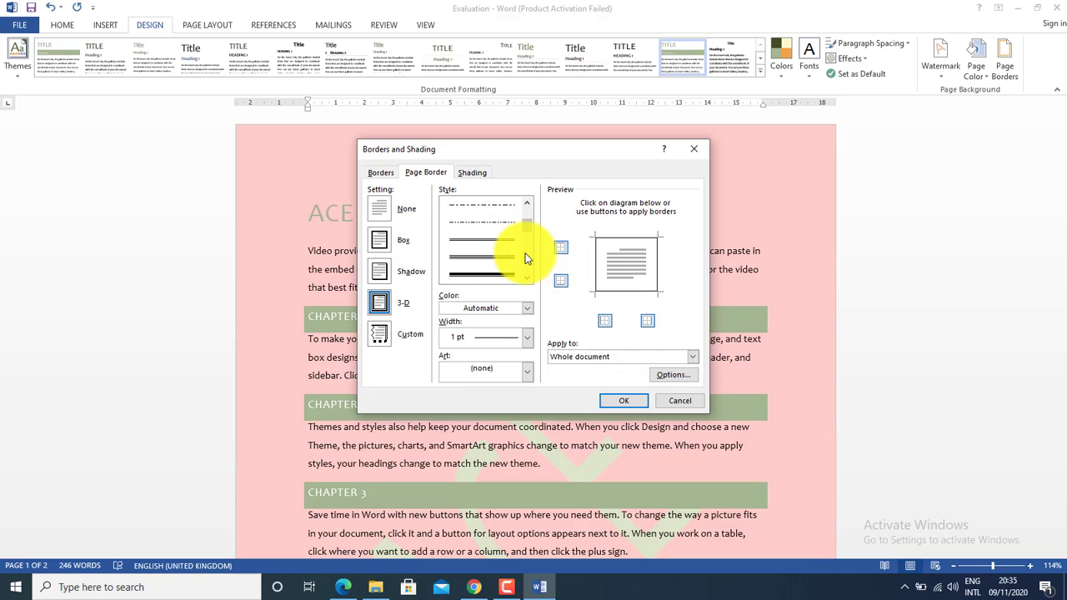
pyautogui.click(483, 255)
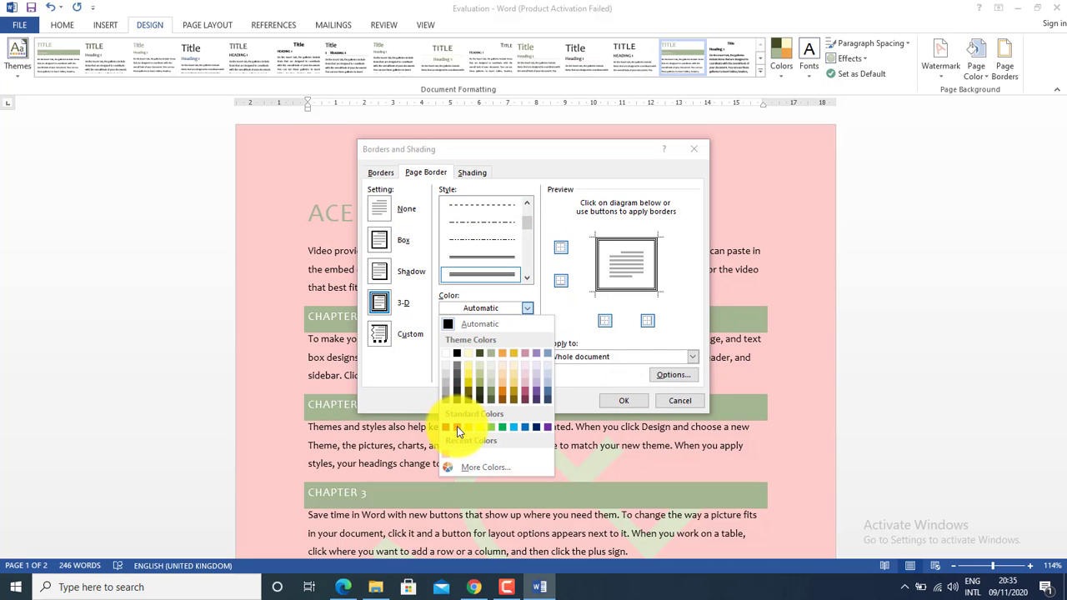
pyautogui.click(457, 426)
pyautogui.click(626, 402)
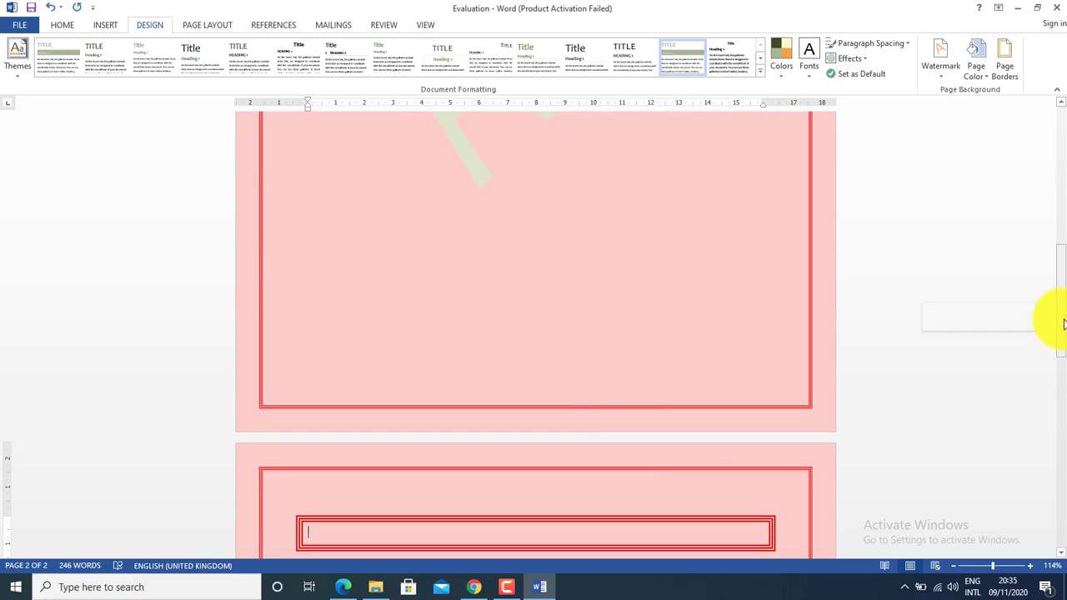
pyautogui.moveTo(1063, 324); pyautogui.dragTo(1051, 377)
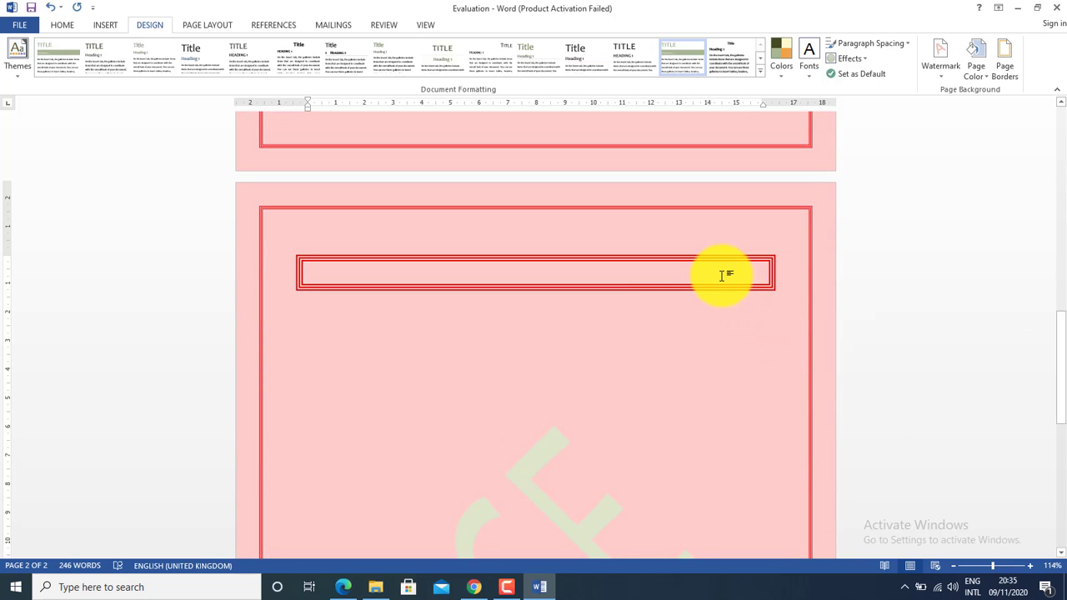
# Remove the page border from the whole document, and undo the removal.
pyautogui.click(1003, 72)
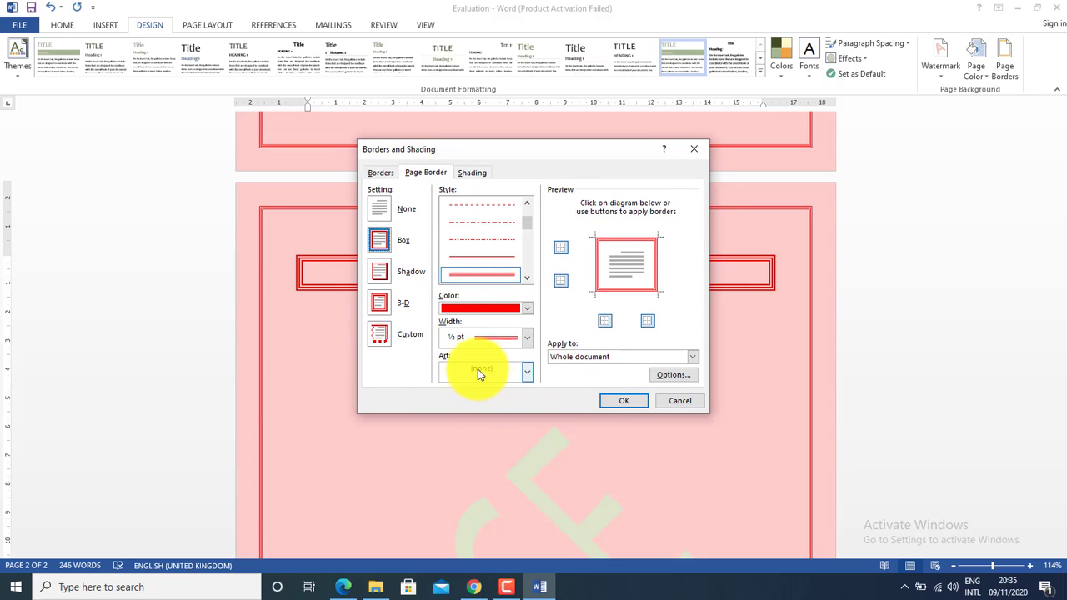
pyautogui.click(377, 209)
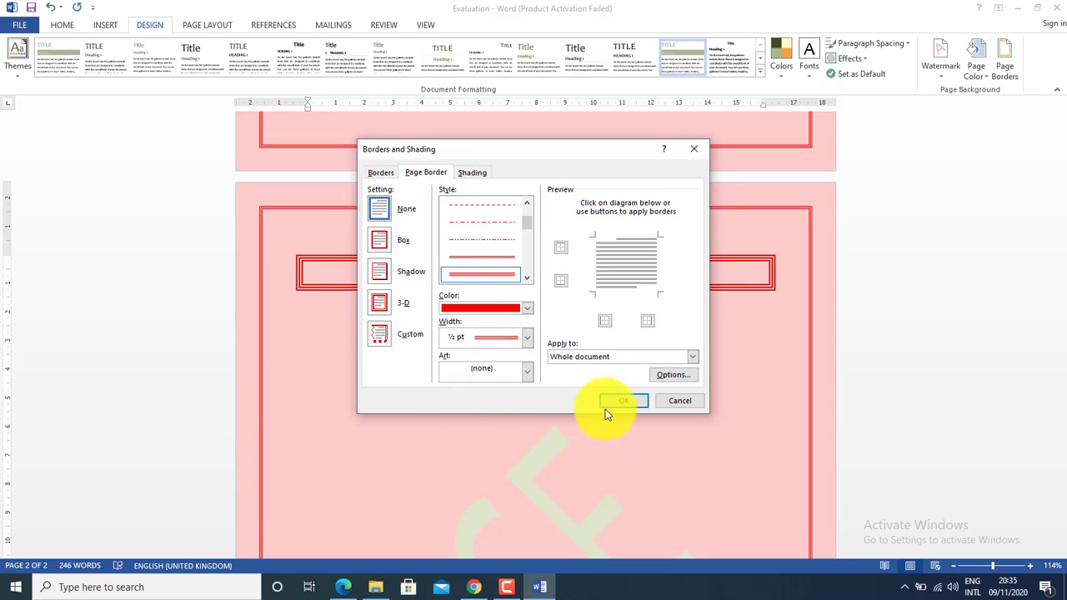
pyautogui.click(611, 404)
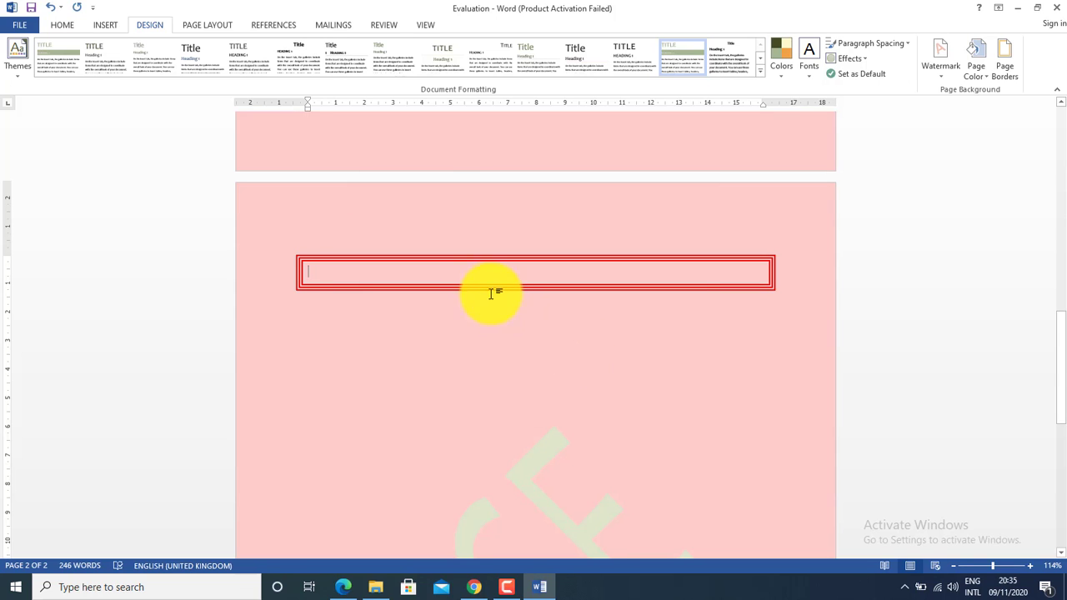
pyautogui.hotkey('ctrl', 'z')
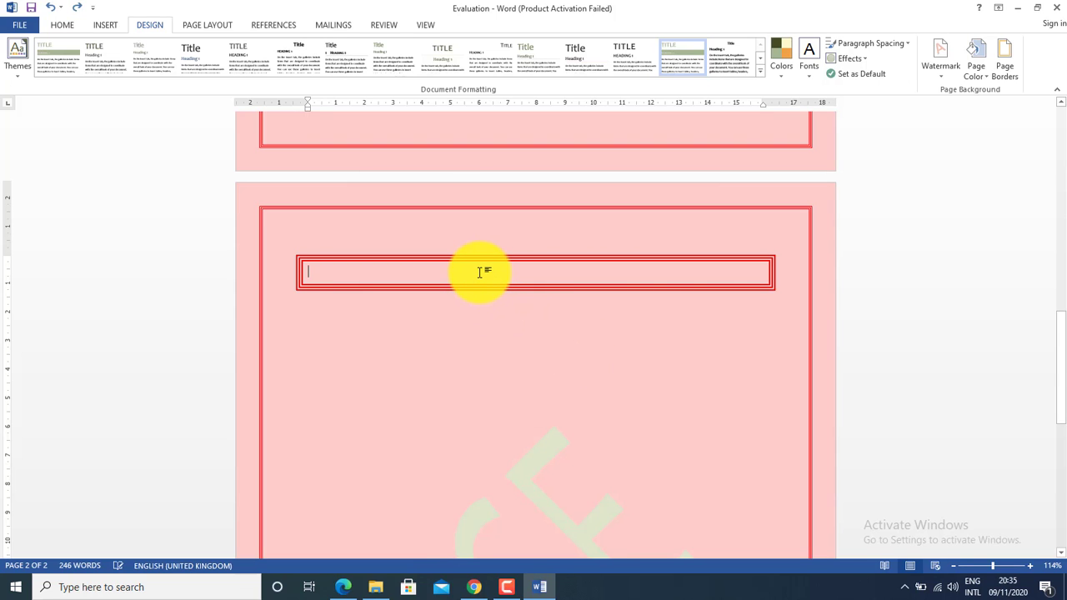
pyautogui.moveTo(1061, 374); pyautogui.dragTo(1060, 129)
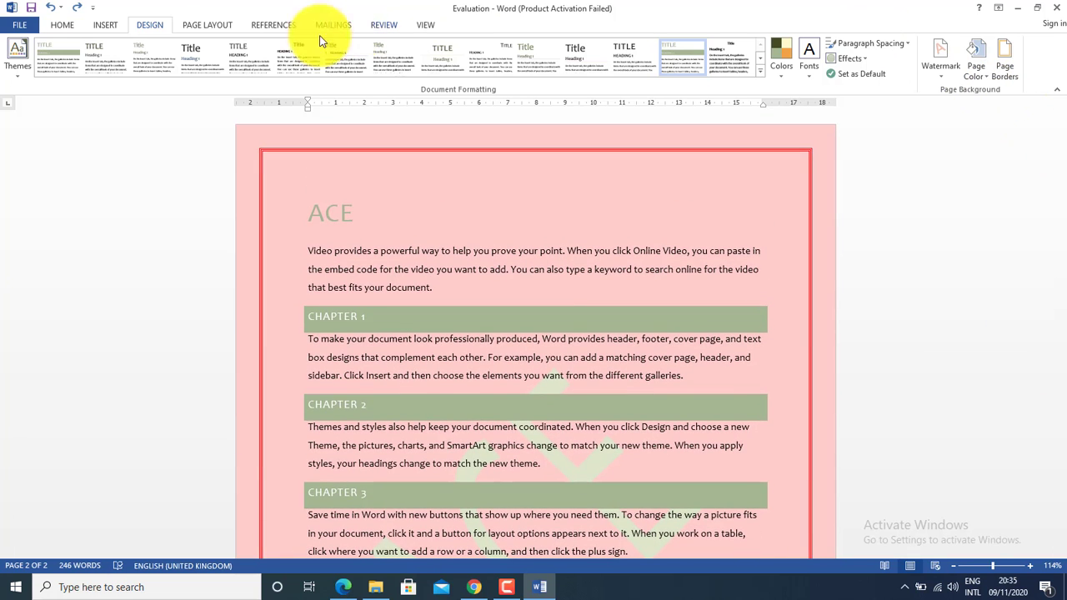
# Create a new blank document and display its page layout commands.
pyautogui.click(200, 27)
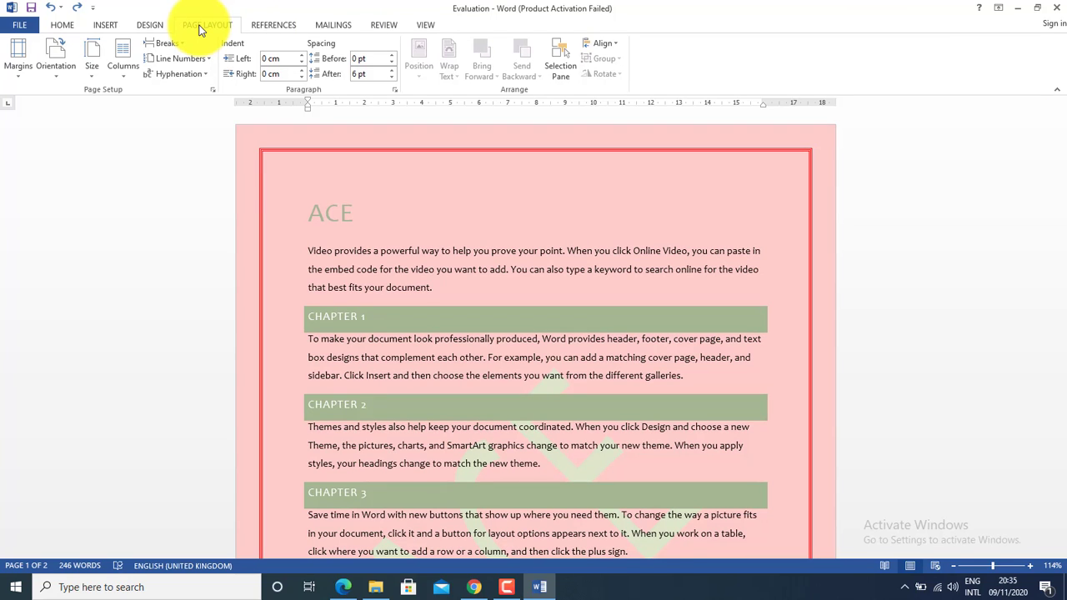
pyautogui.hotkey('ctrl', 'n')
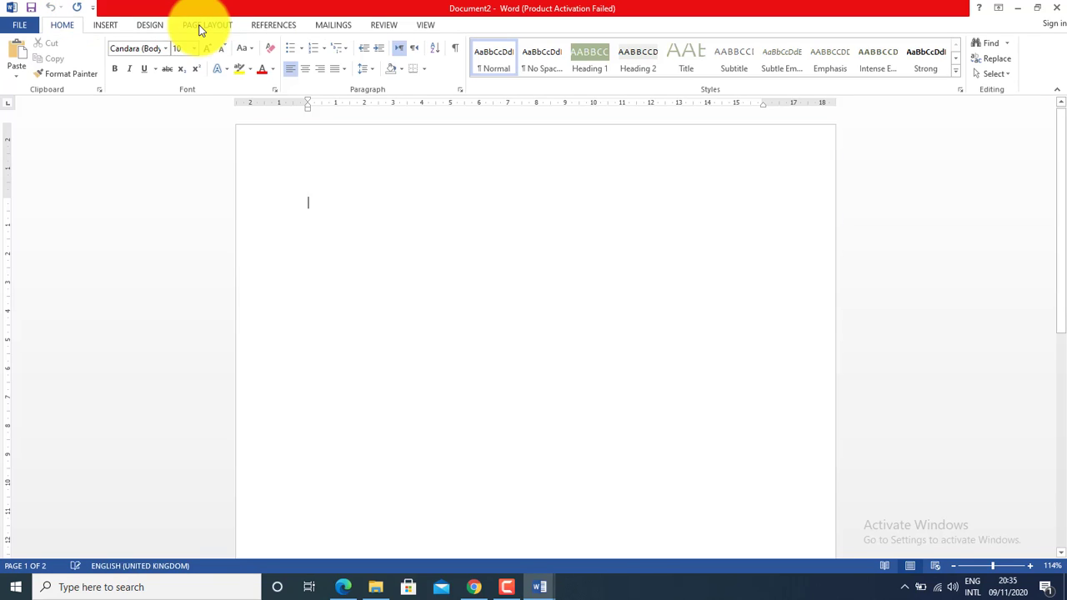
pyautogui.click(209, 26)
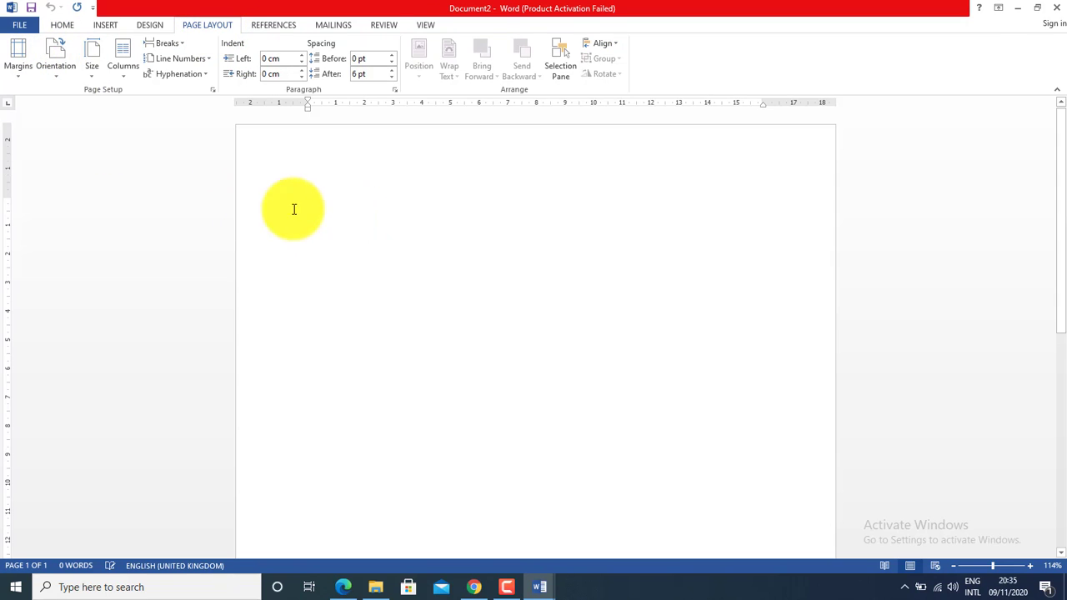
# Apply the Narrow margins preset and generate sample paragraphs in the blank document with =rand().
pyautogui.click(19, 66)
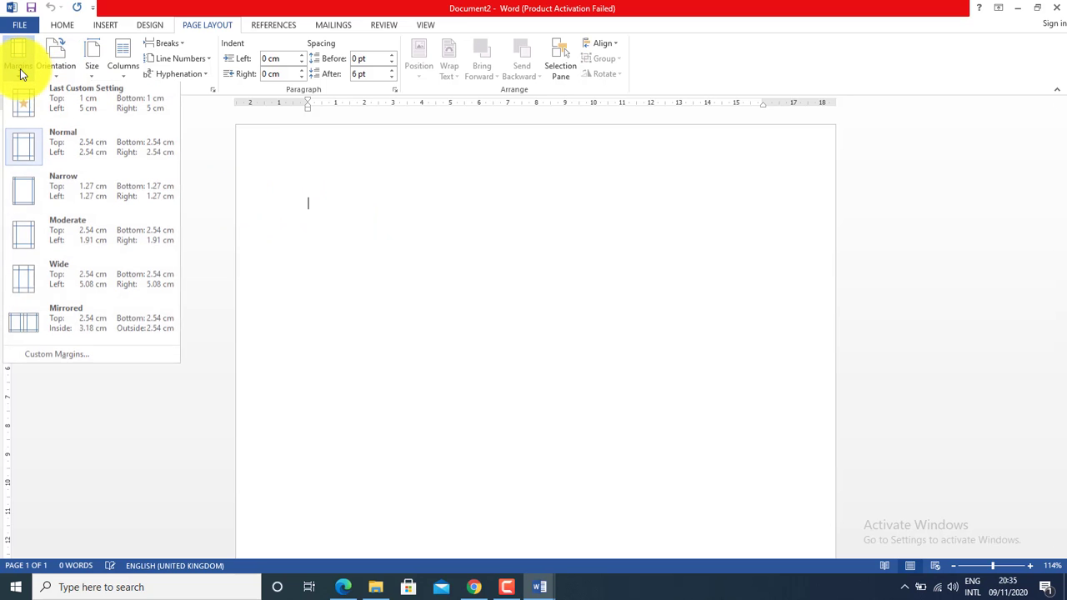
pyautogui.click(72, 189)
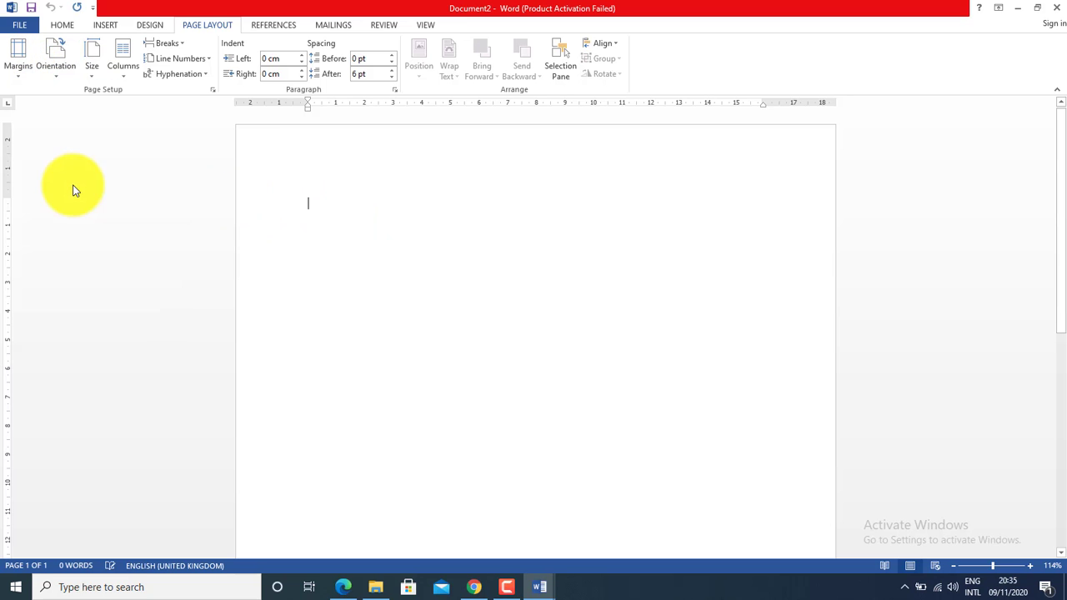
pyautogui.write('=')
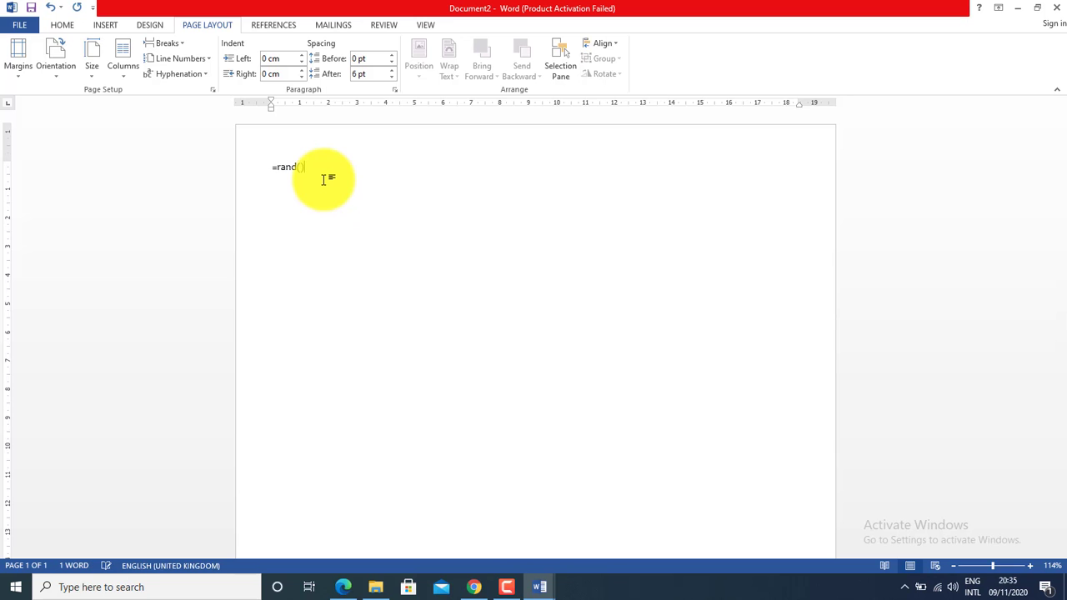
pyautogui.write('rand()')
pyautogui.press('Return')
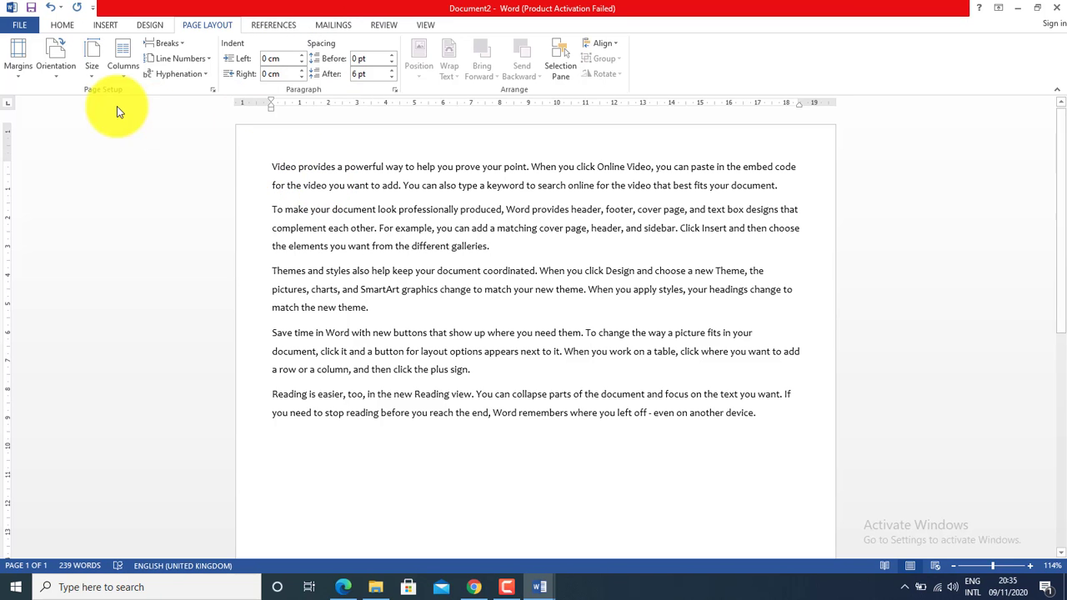
# Switch the page margins to Normal, back to Narrow, and finally to the Wide preset.
pyautogui.click(23, 75)
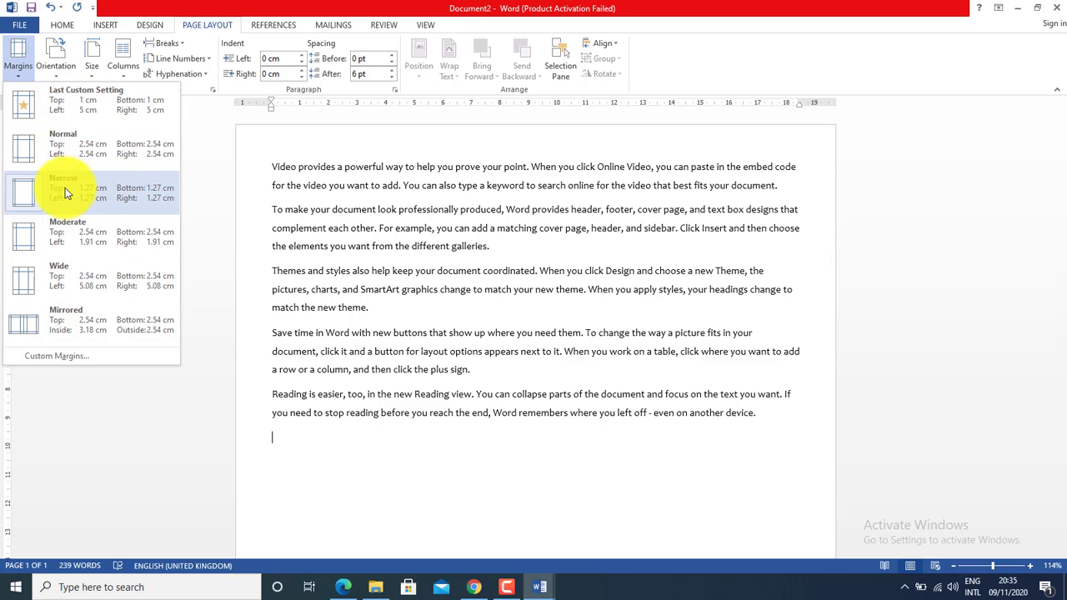
pyautogui.click(52, 145)
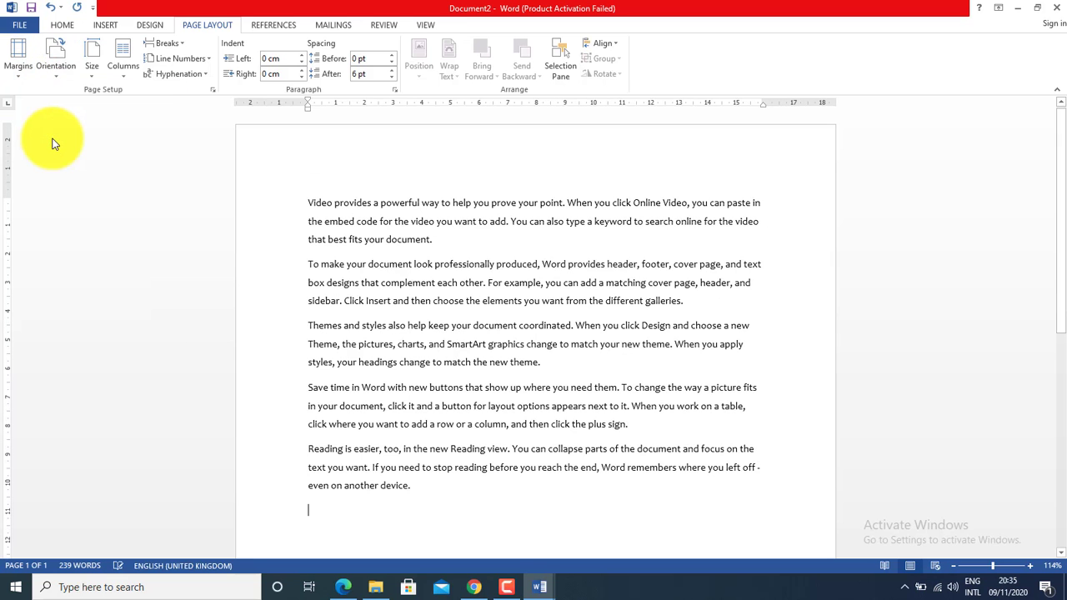
pyautogui.click(23, 73)
pyautogui.click(55, 189)
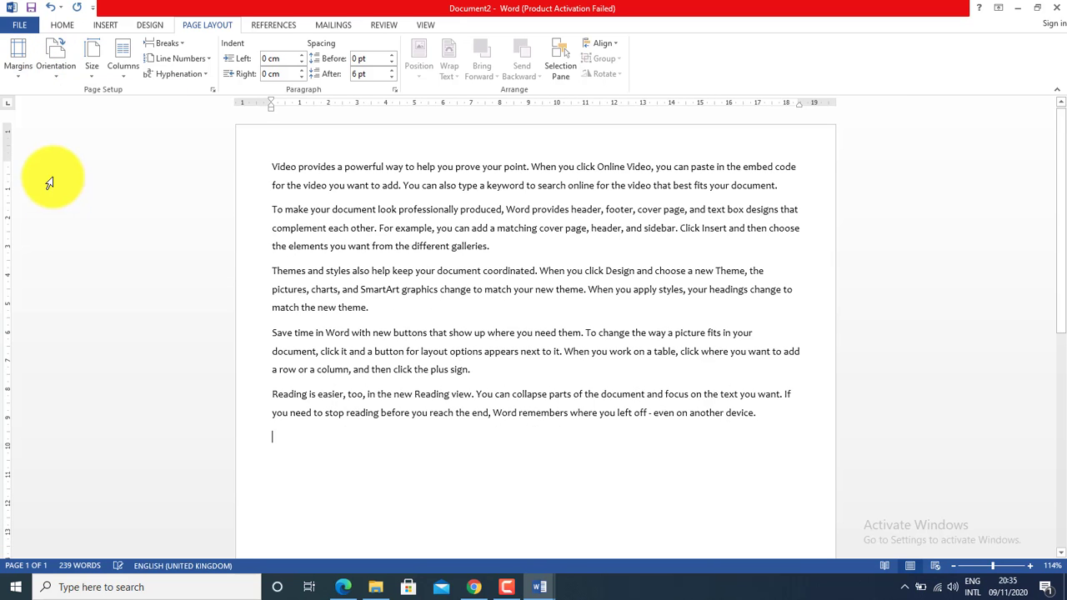
pyautogui.click(20, 74)
pyautogui.click(59, 292)
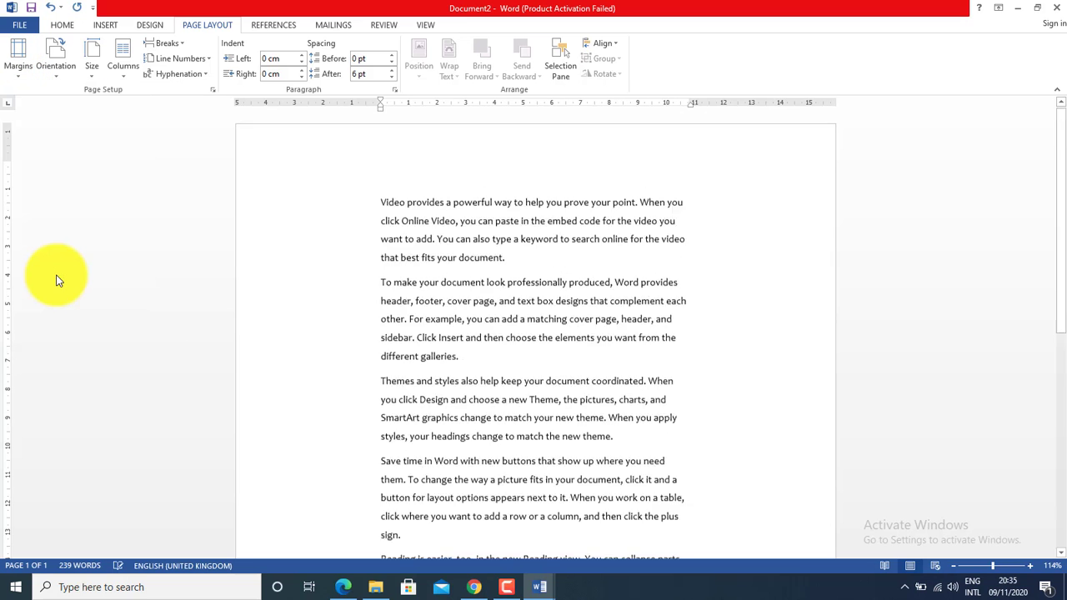
# Justify all the text in the document.
pyautogui.scroll(-2, 58, 279)
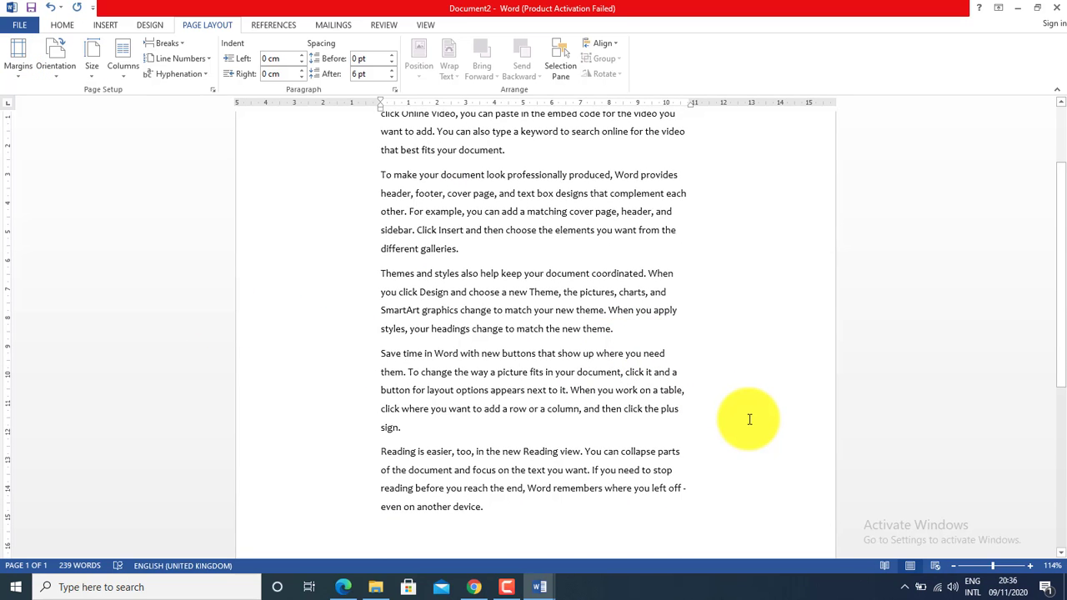
pyautogui.hotkey('ctrl', 'a')
pyautogui.hotkey('ctrl', 'j')
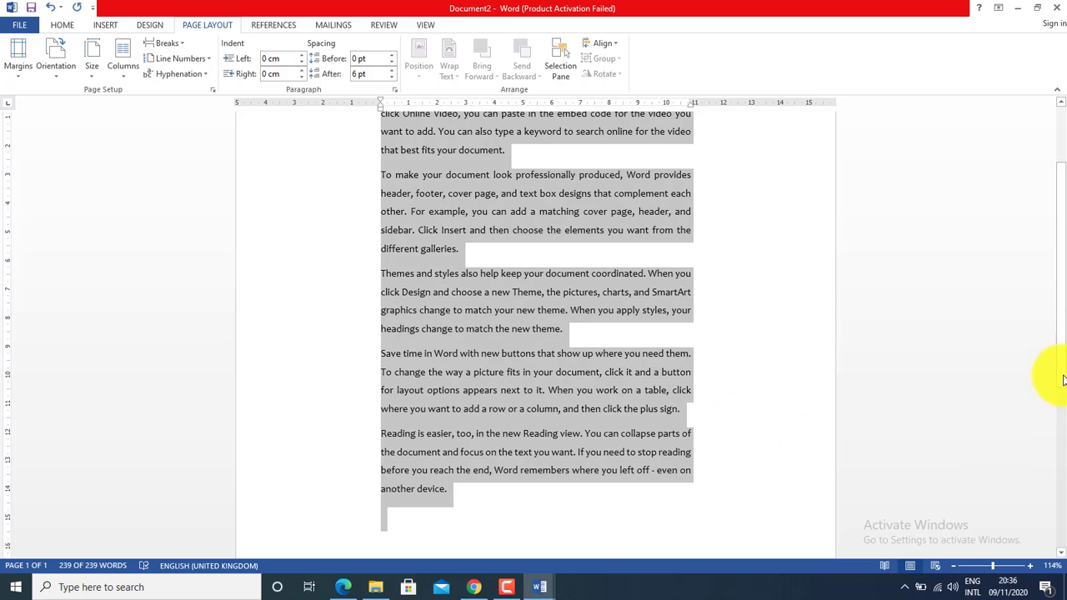
pyautogui.scroll(2, 1050, 225)
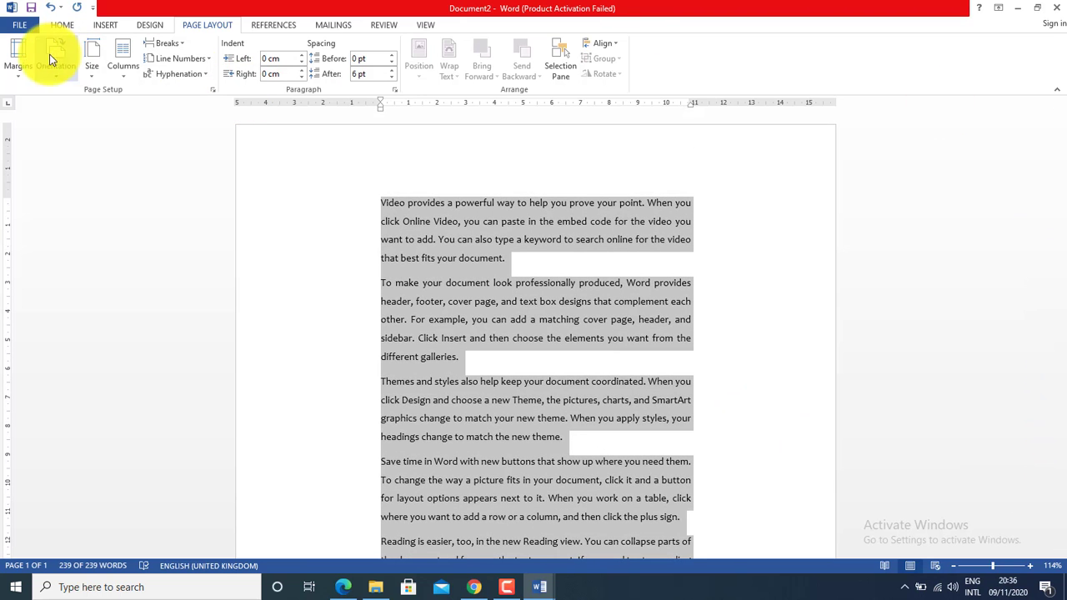
# Apply custom margins to the whole document: top 1, bottom 1, left 1 and right 5 cm.
pyautogui.click(18, 68)
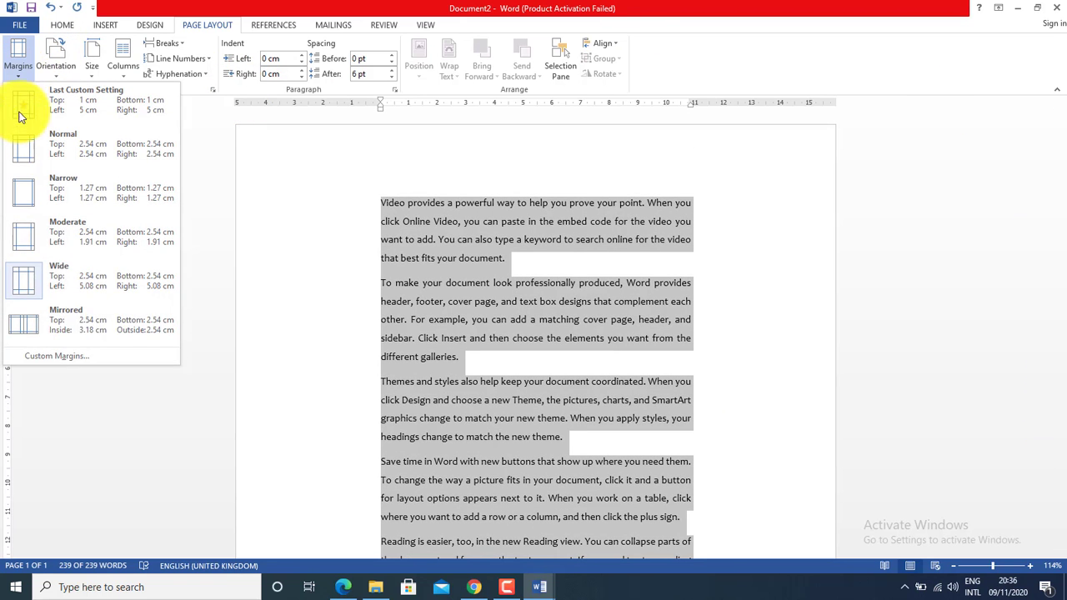
pyautogui.click(85, 361)
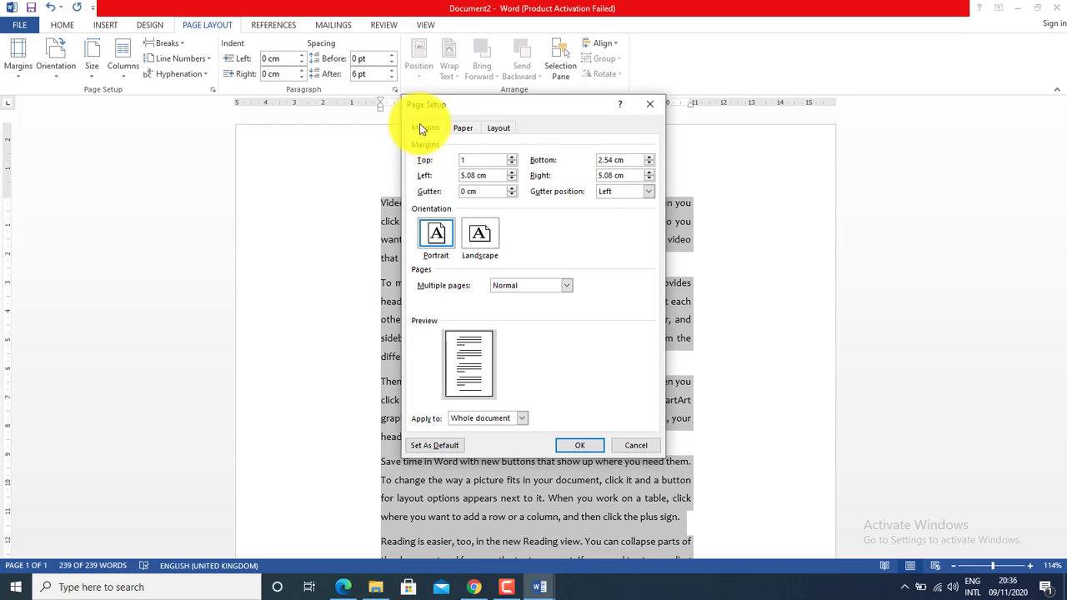
pyautogui.moveTo(637, 160); pyautogui.dragTo(510, 166)
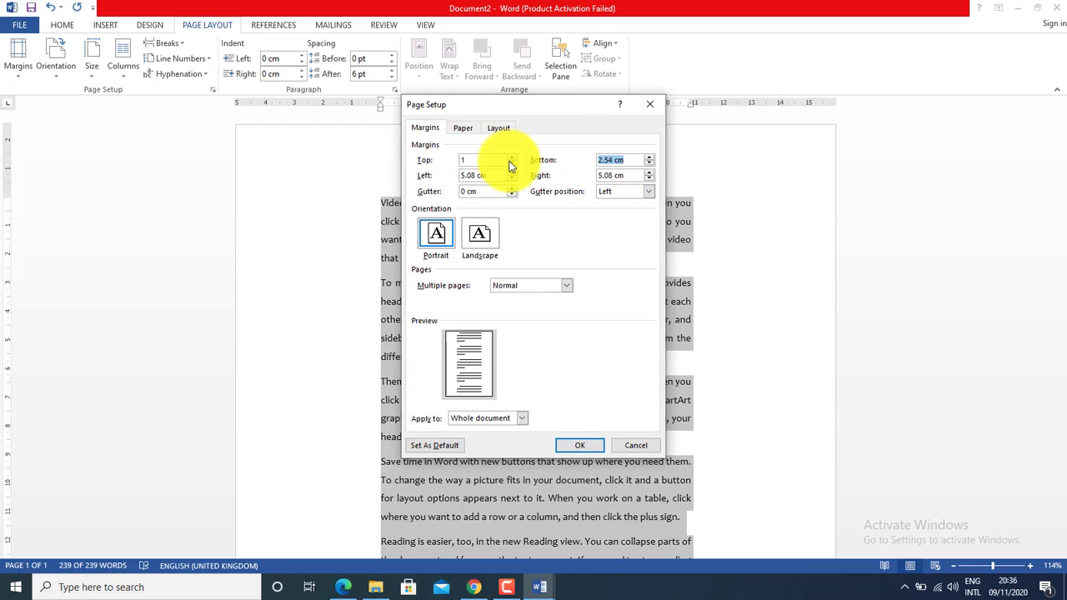
pyautogui.write('1')
pyautogui.press('Tab')
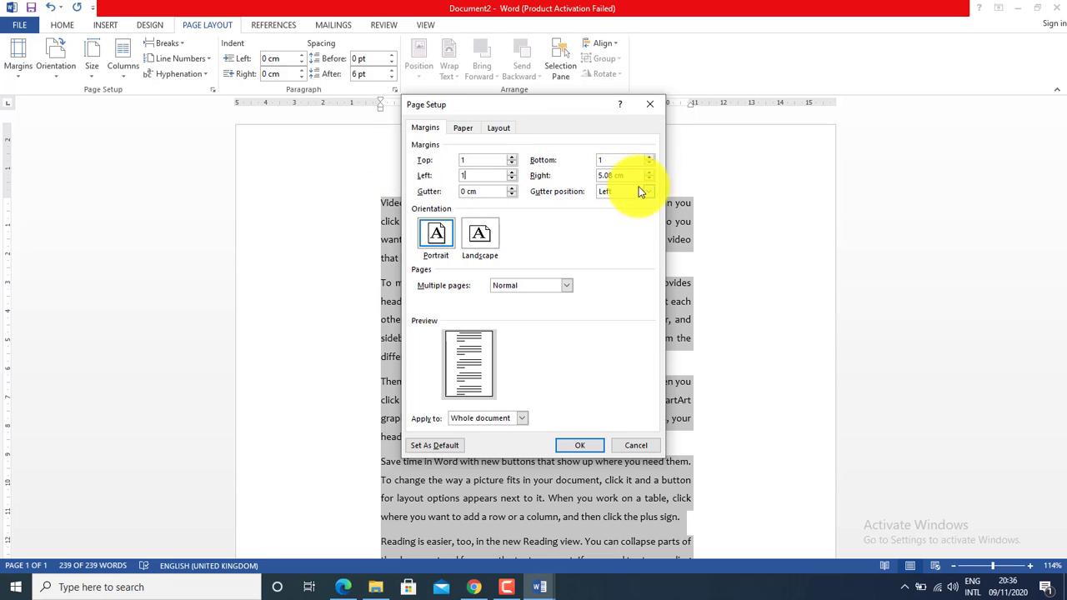
pyautogui.press('Tab')
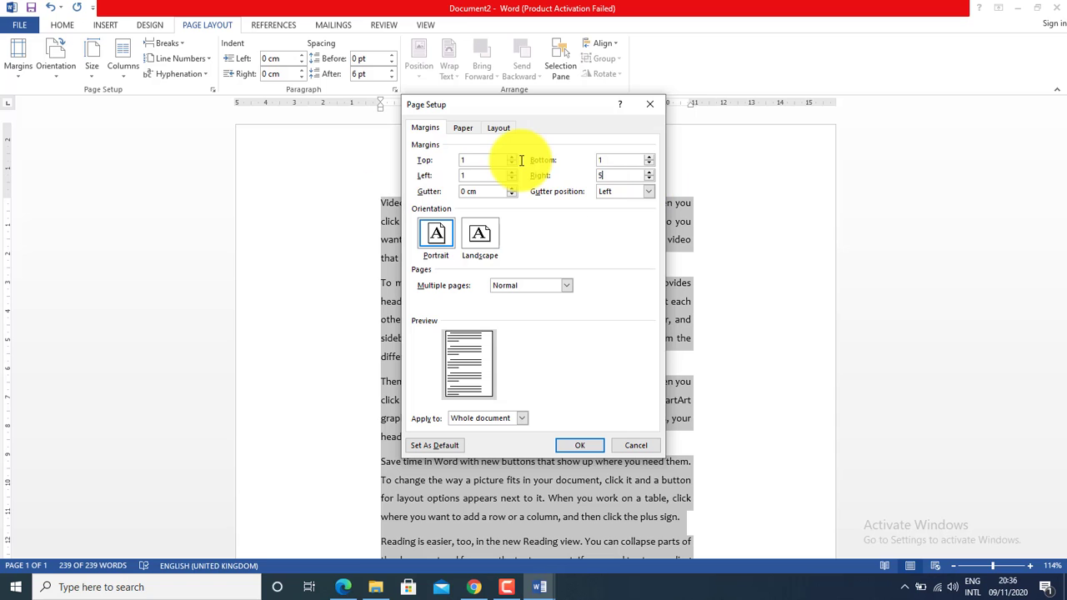
pyautogui.click(581, 450)
pyautogui.click(737, 427)
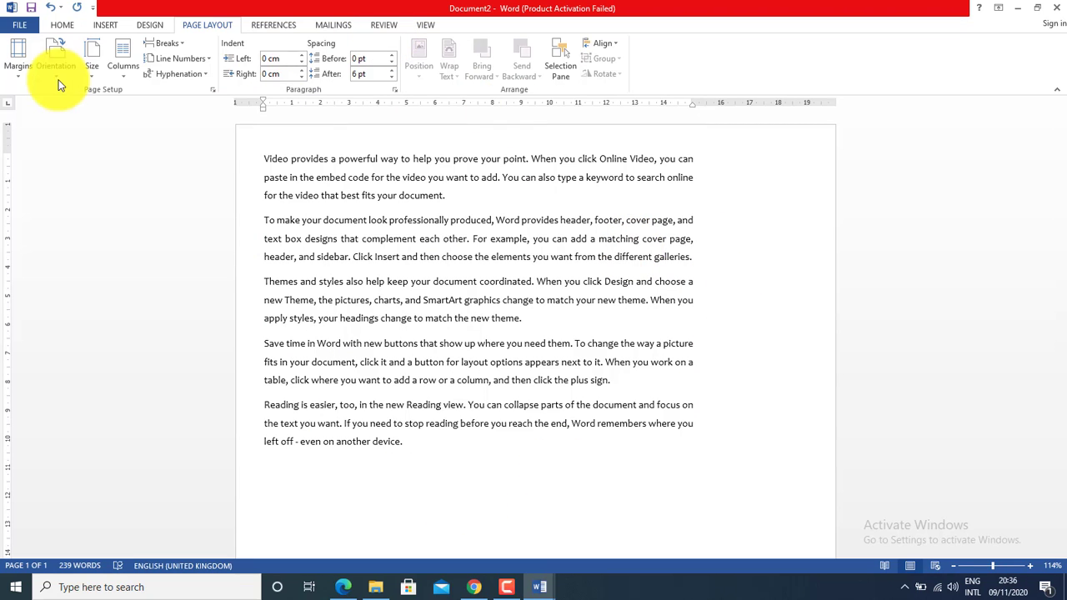
# Reset the page margins to the Normal preset.
pyautogui.click(21, 73)
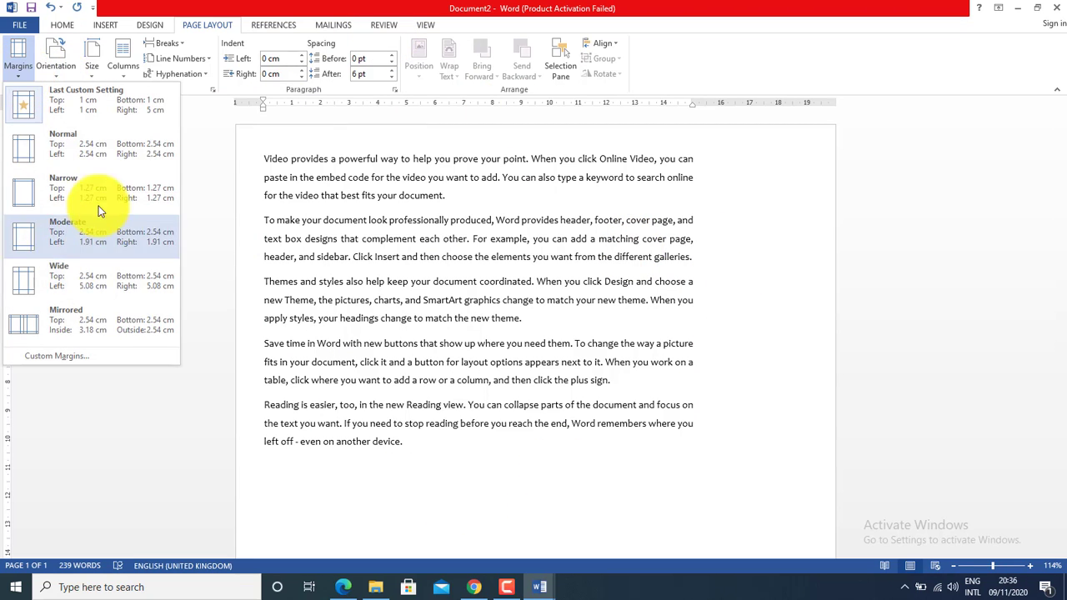
pyautogui.click(67, 136)
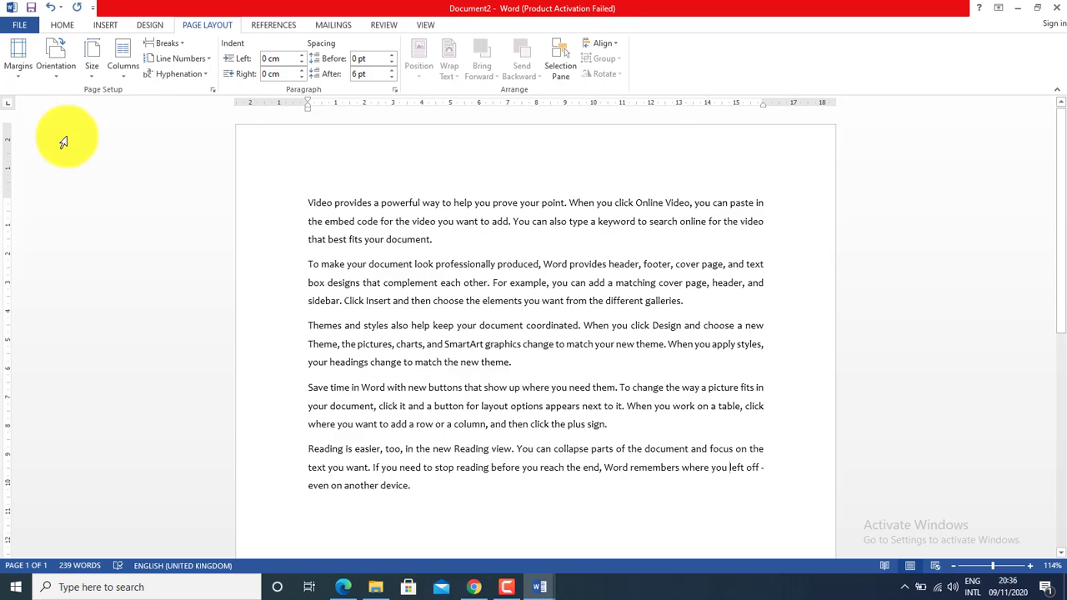
# Switch the page orientation to landscape and back to portrait.
pyautogui.click(61, 83)
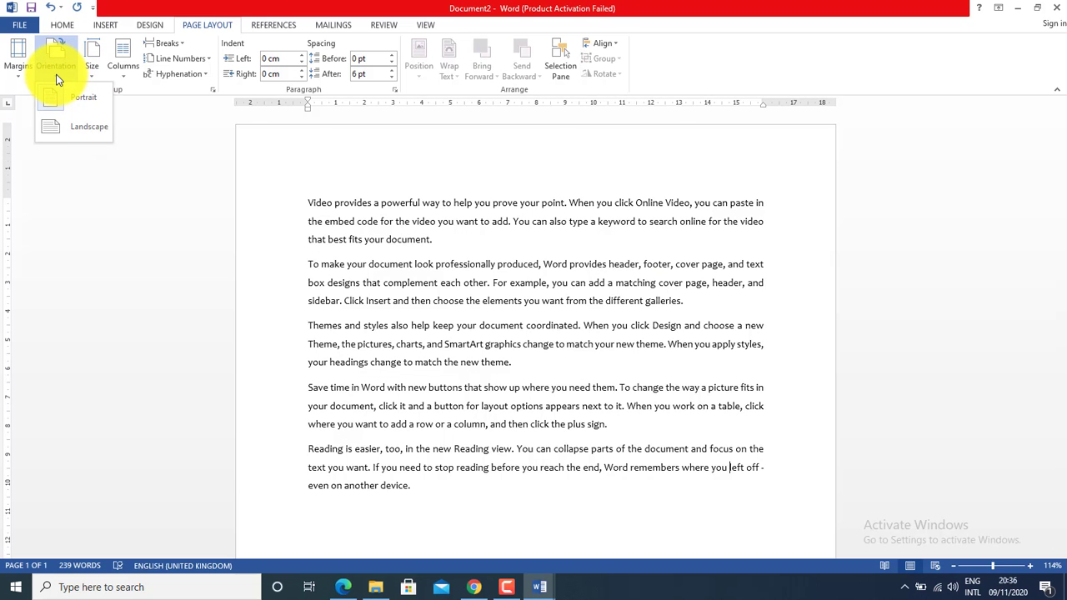
pyautogui.click(64, 124)
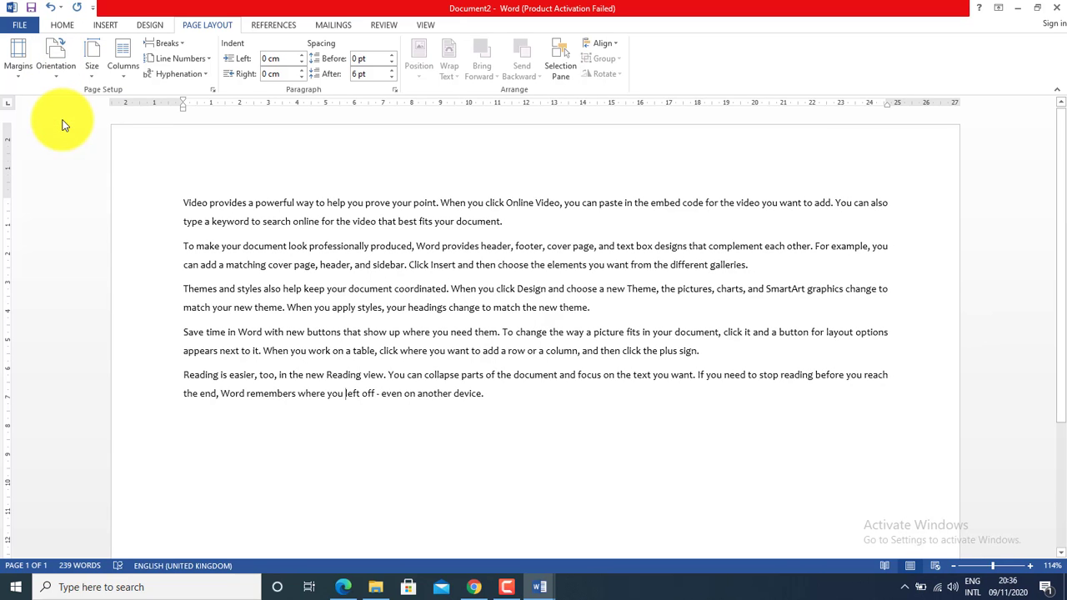
pyautogui.click(47, 80)
pyautogui.click(50, 96)
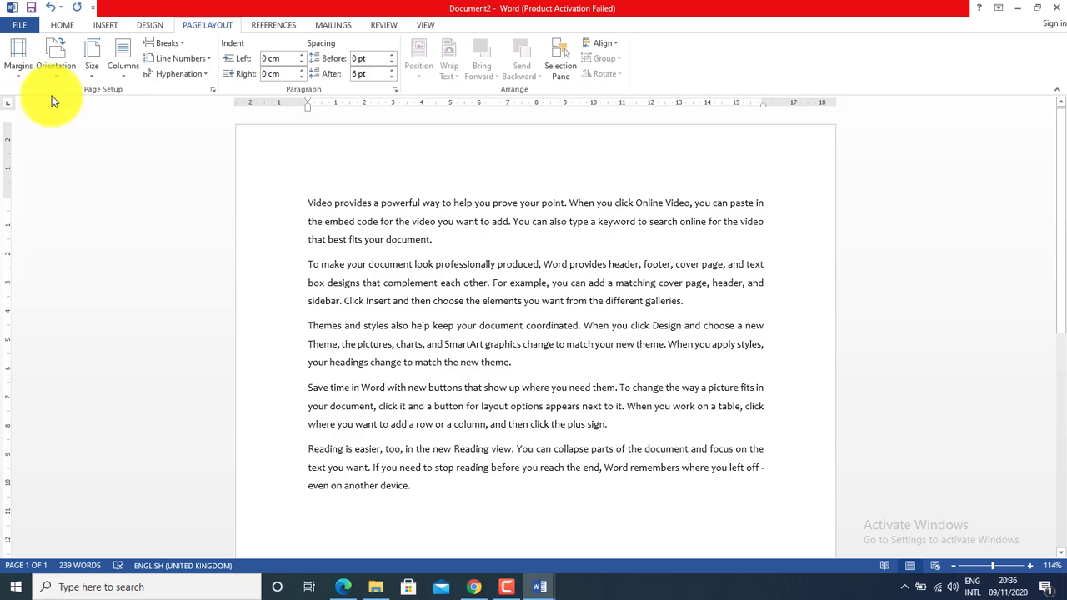
# Browse the available paper sizes and set the document's paper size to Legal, 21.59 cm x 35.56 cm.
pyautogui.click(93, 73)
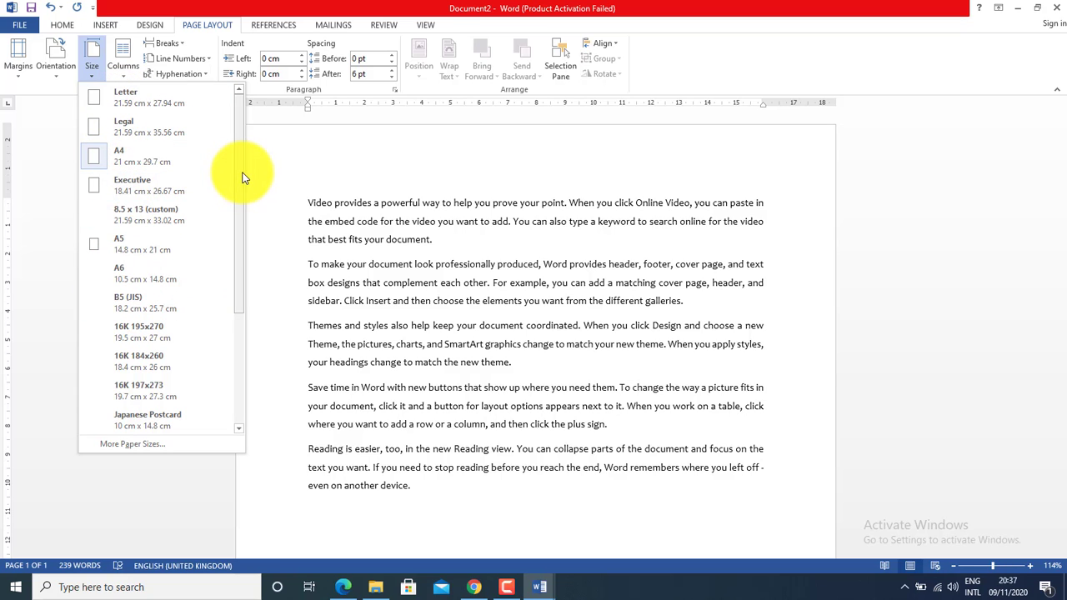
pyautogui.moveTo(238, 172)
pyautogui.mouseDown()
pyautogui.moveTo(243, 303)
pyautogui.moveTo(240, 153)
pyautogui.mouseUp()
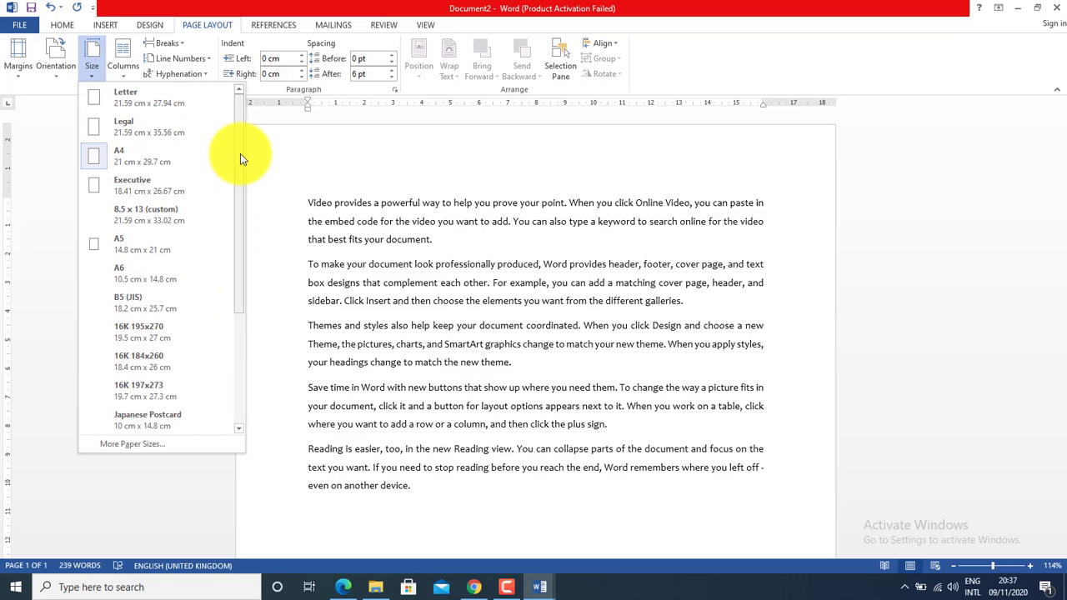
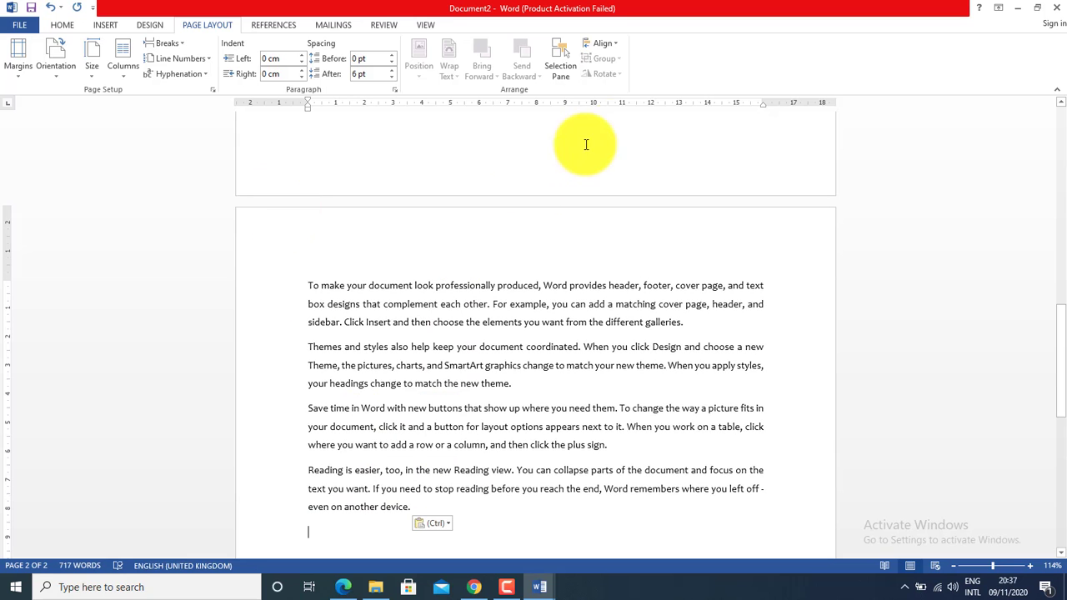
pyautogui.scroll(15, 1065, 167)
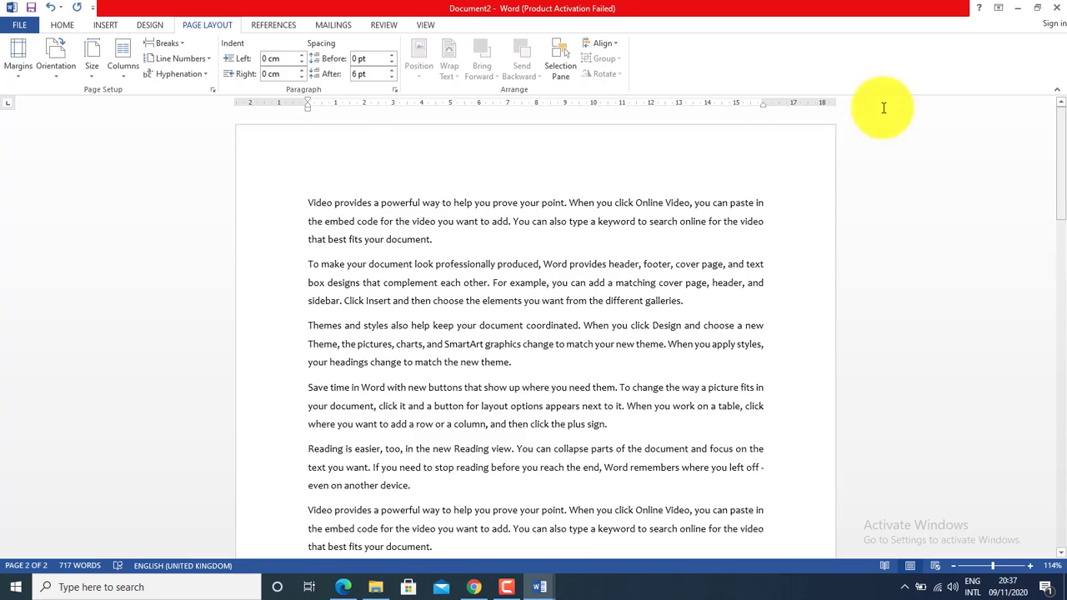
pyautogui.click(97, 73)
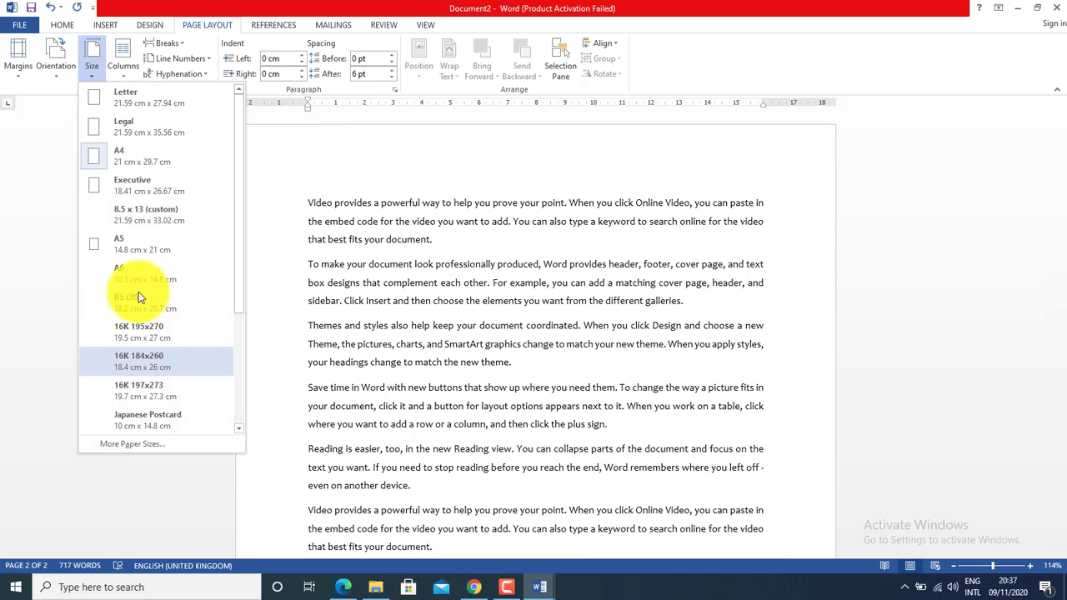
pyautogui.click(150, 136)
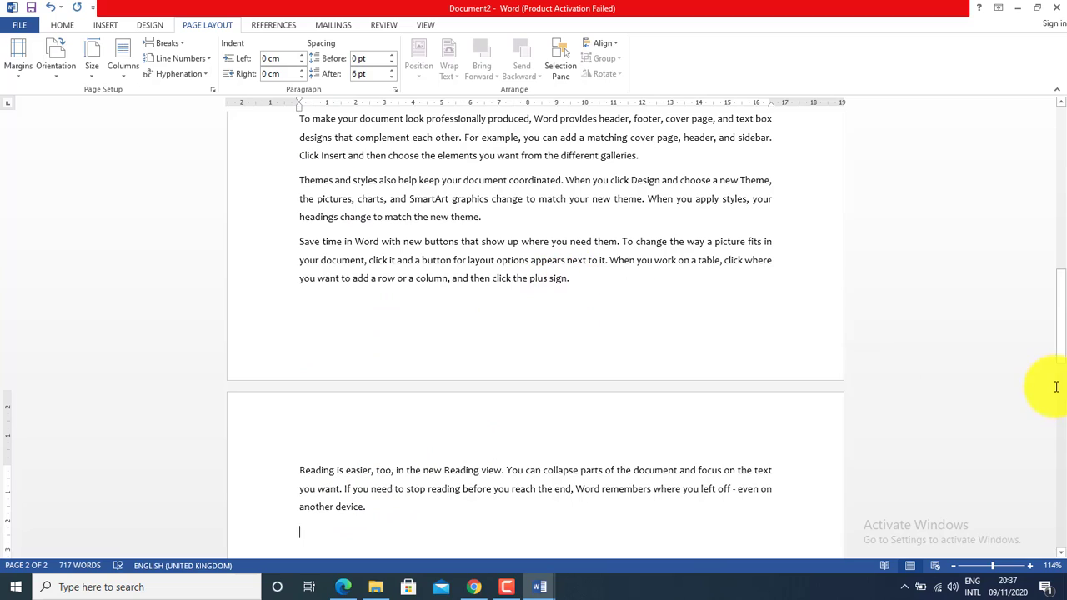
# Lay out the first six paragraphs on page 1 in two columns, and switch them to three columns.
pyautogui.moveTo(1063, 357); pyautogui.dragTo(1051, 198)
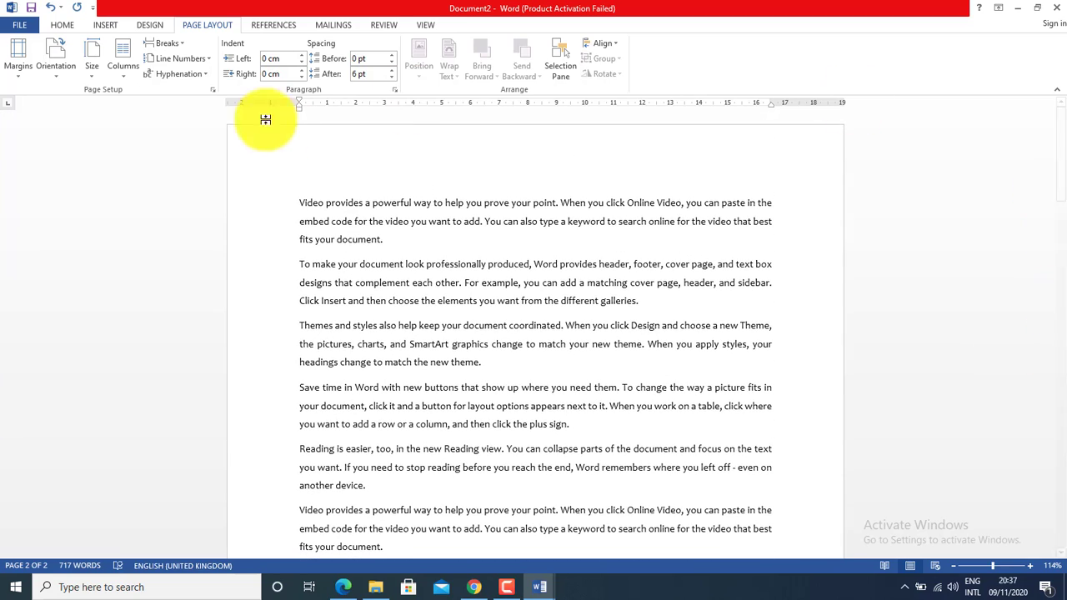
pyautogui.moveTo(300, 202); pyautogui.dragTo(424, 542)
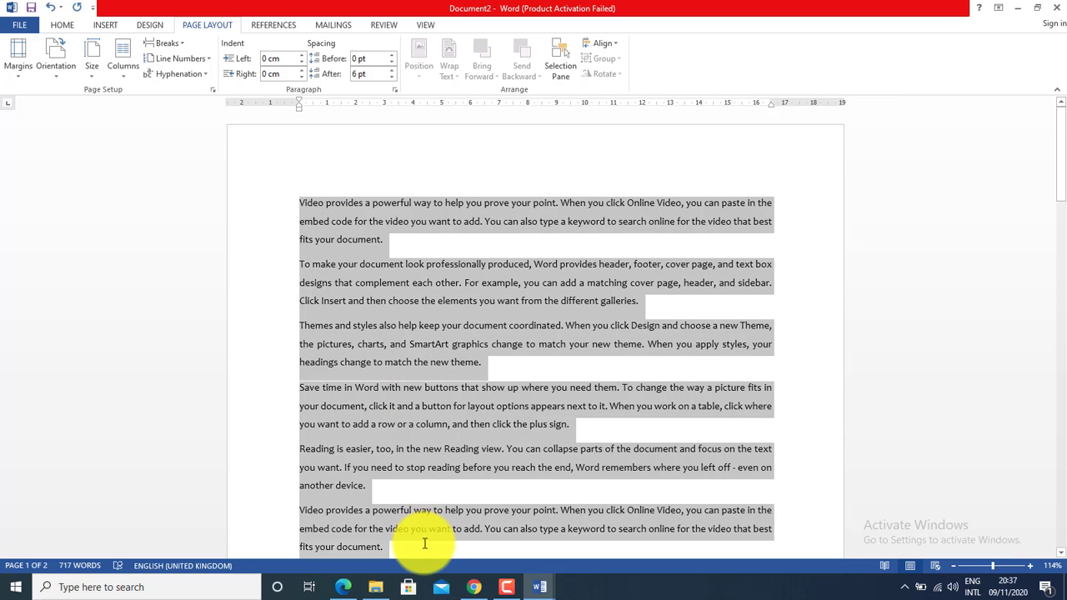
pyautogui.click(120, 69)
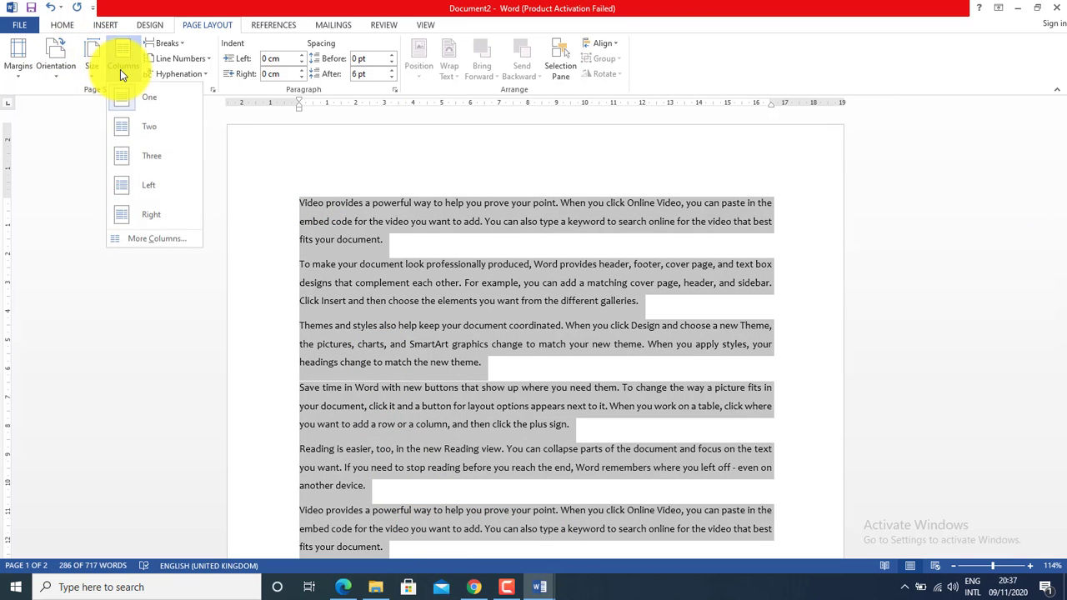
pyautogui.click(145, 116)
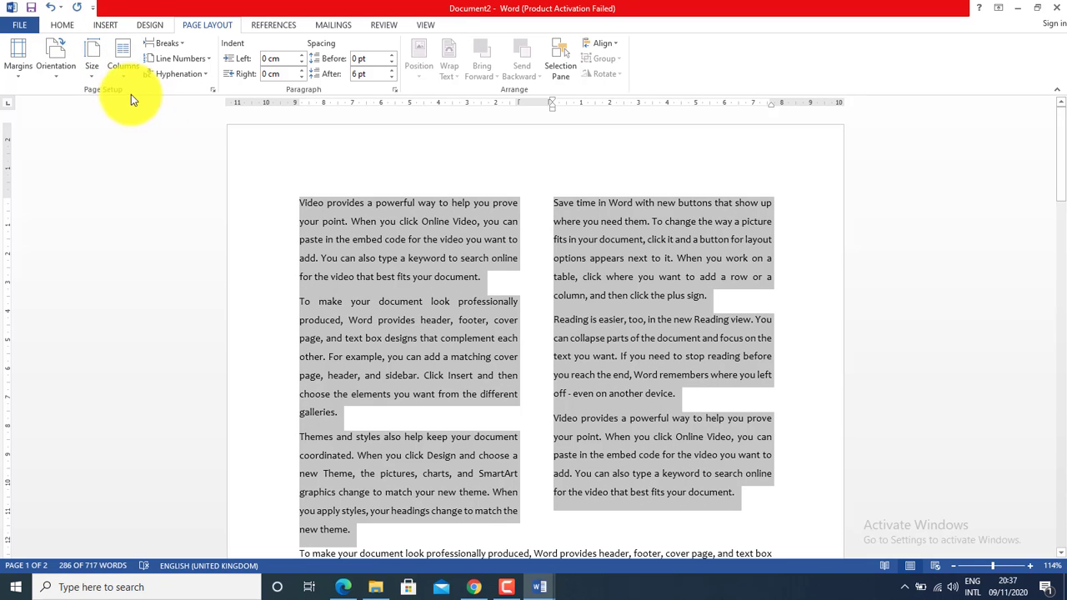
pyautogui.click(124, 72)
pyautogui.click(150, 157)
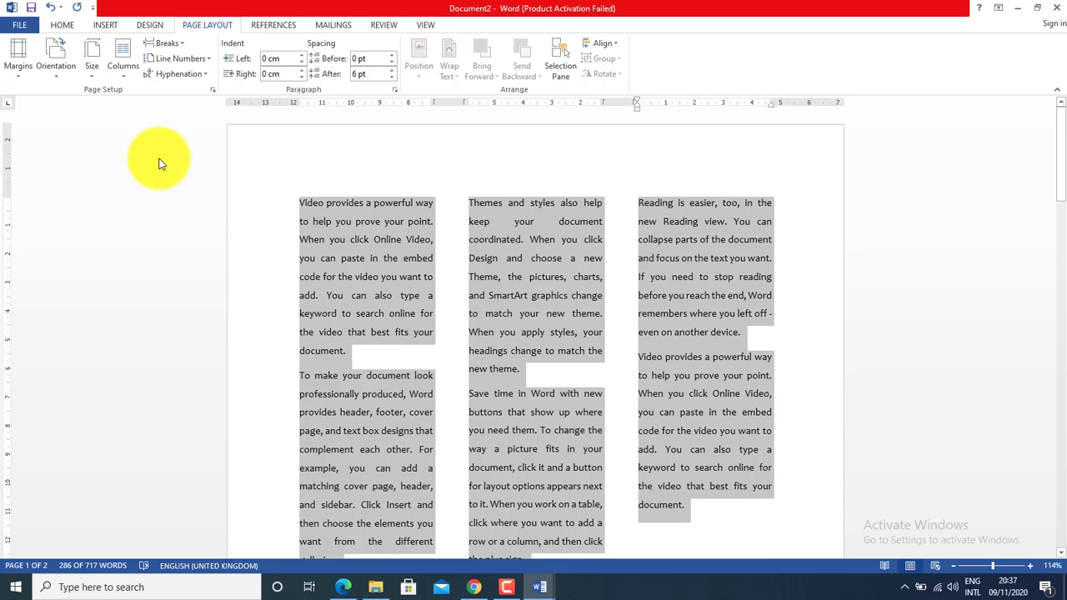
# Return the selected paragraphs to a single column and clear the selection.
pyautogui.click(124, 68)
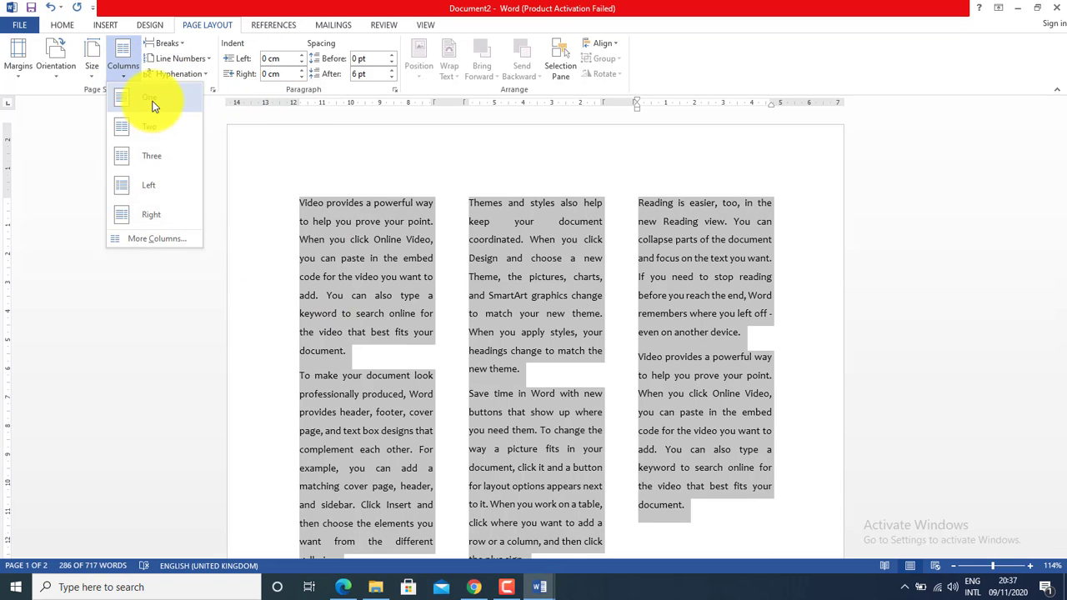
pyautogui.click(153, 105)
pyautogui.click(437, 367)
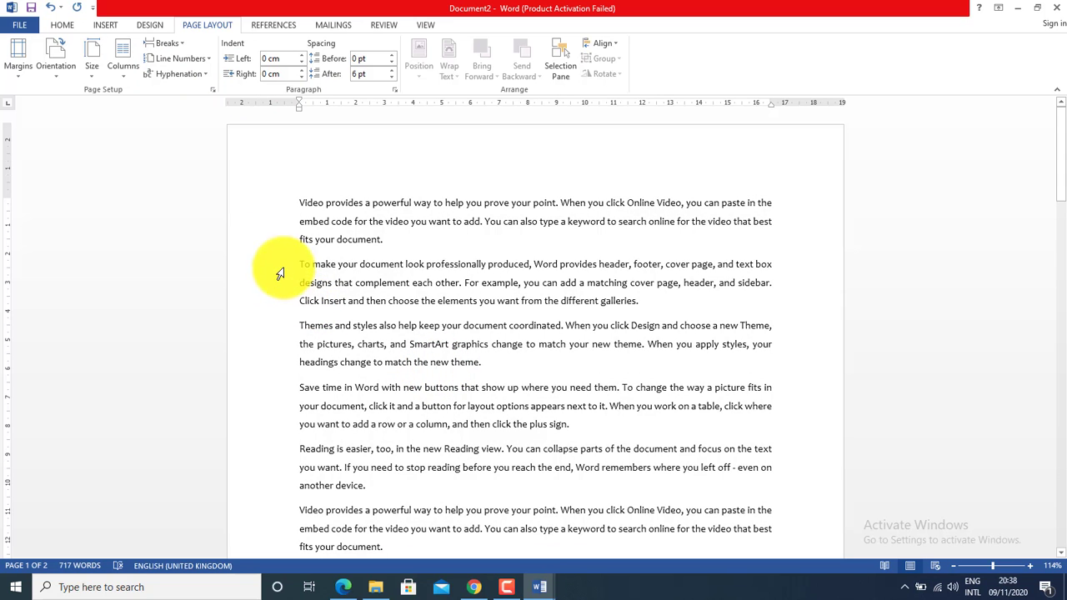
# Lay out the whole document's text in two columns and clear the selection.
pyautogui.hotkey('ctrl', 'a')
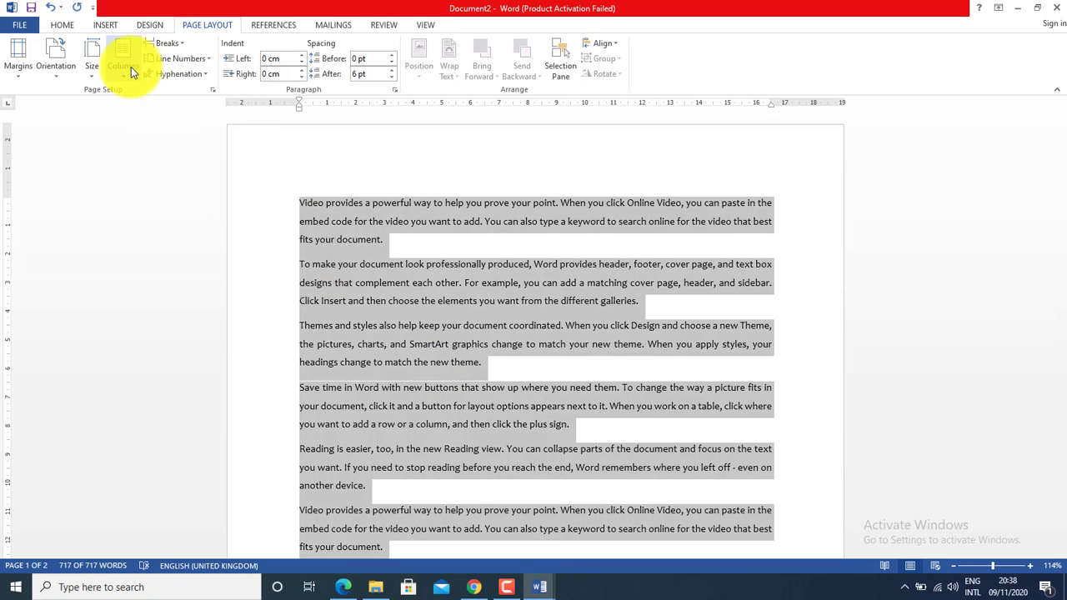
pyautogui.click(131, 67)
pyautogui.click(163, 130)
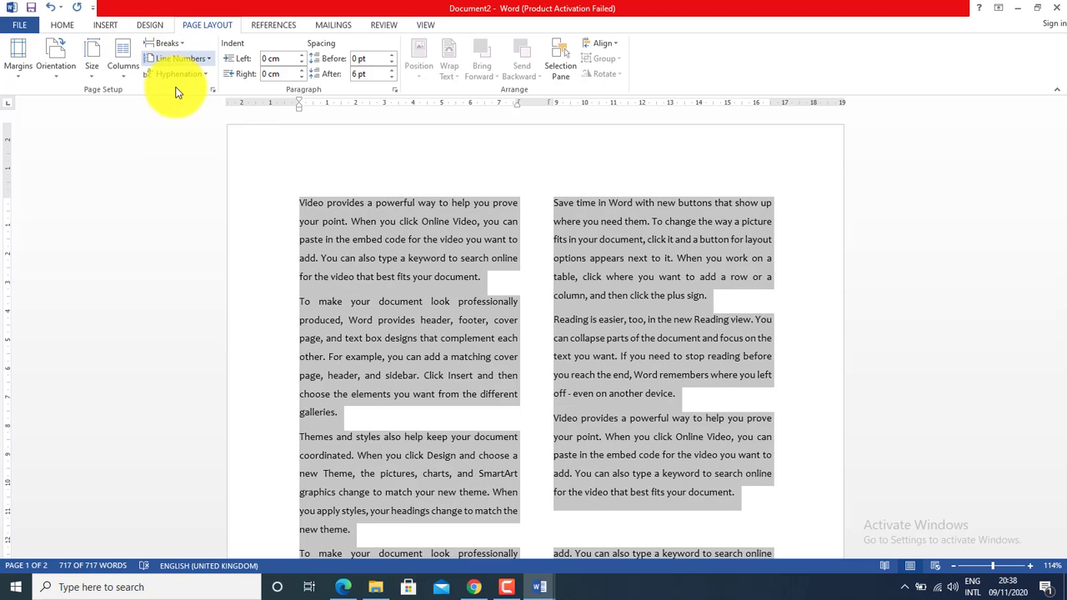
pyautogui.click(398, 319)
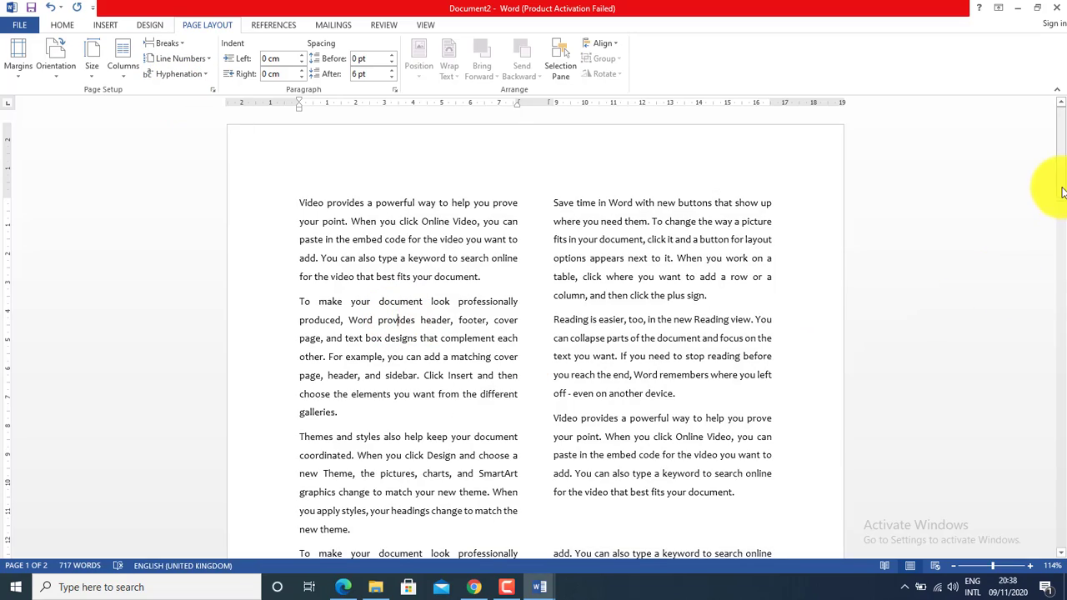
# Colour the "Reading is easier" paragraph and the partial paragraph below it red, at the end of page 1's first column.
pyautogui.moveTo(1062, 191); pyautogui.dragTo(1065, 326)
pyautogui.moveTo(524, 409); pyautogui.dragTo(291, 265)
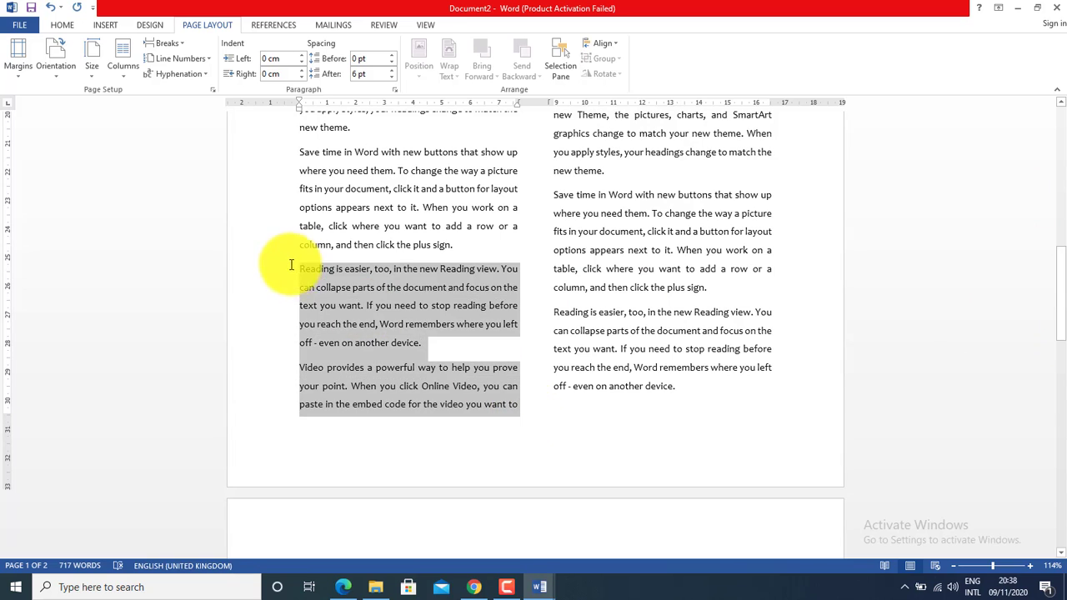
pyautogui.click(61, 25)
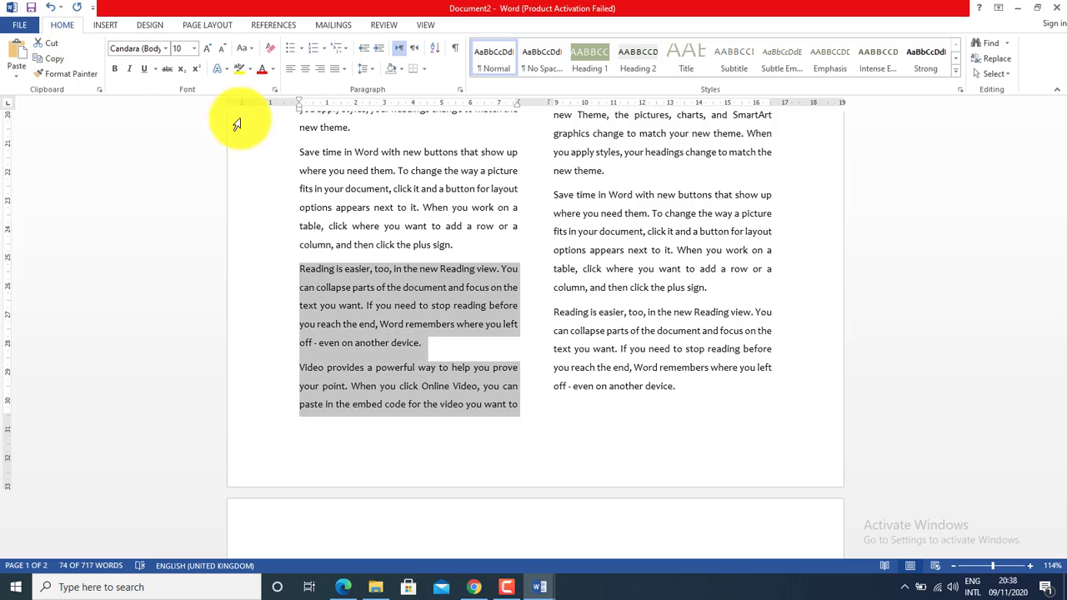
pyautogui.click(262, 70)
pyautogui.click(325, 227)
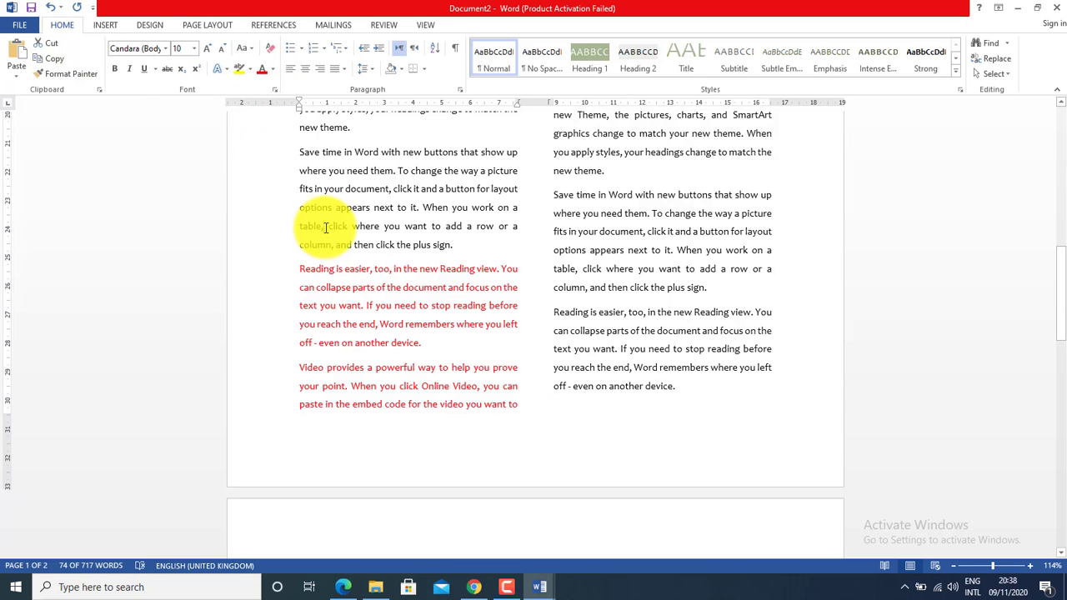
# Colour the "Save time in Word" paragraph just above the red text light blue.
pyautogui.tripleClick(450, 242)
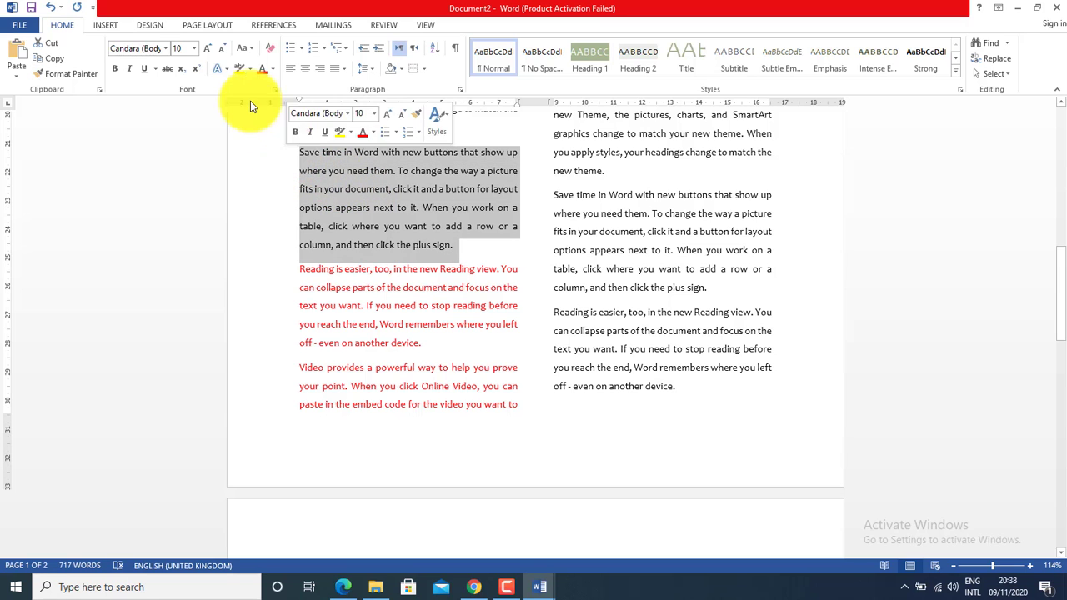
pyautogui.click(273, 69)
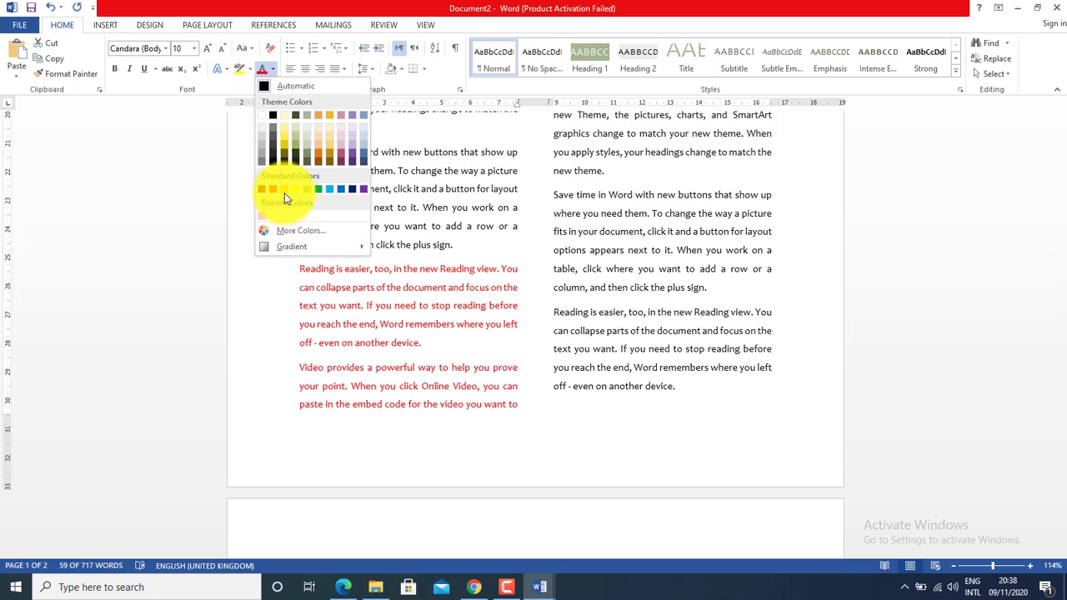
pyautogui.click(329, 187)
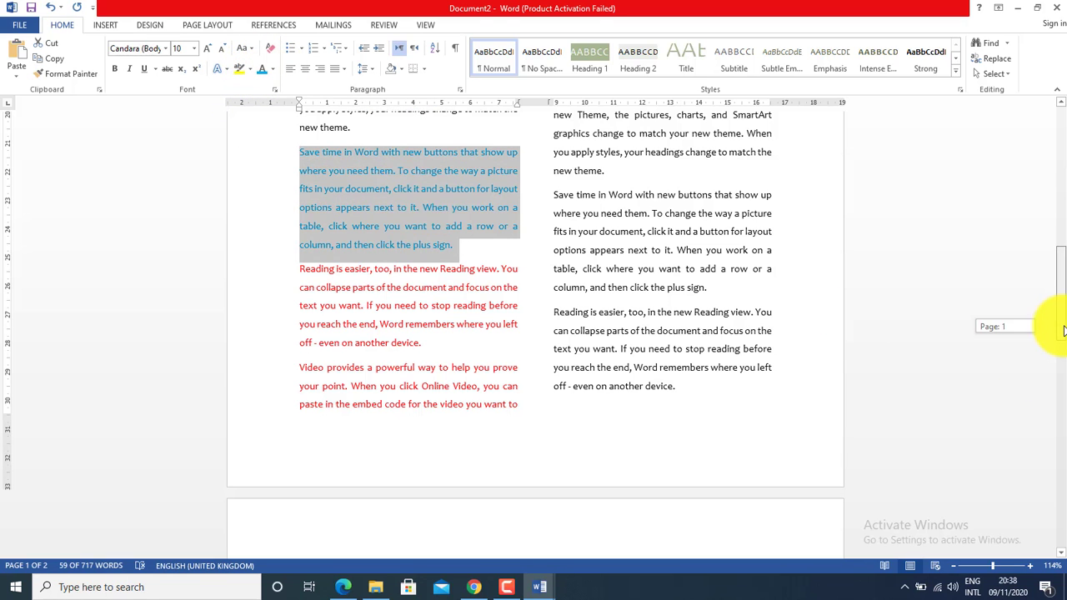
# Colour the "Themes and styles" paragraph just above the light blue text purple and clear the selection.
pyautogui.moveTo(1063, 330); pyautogui.dragTo(1065, 263)
pyautogui.click(379, 436)
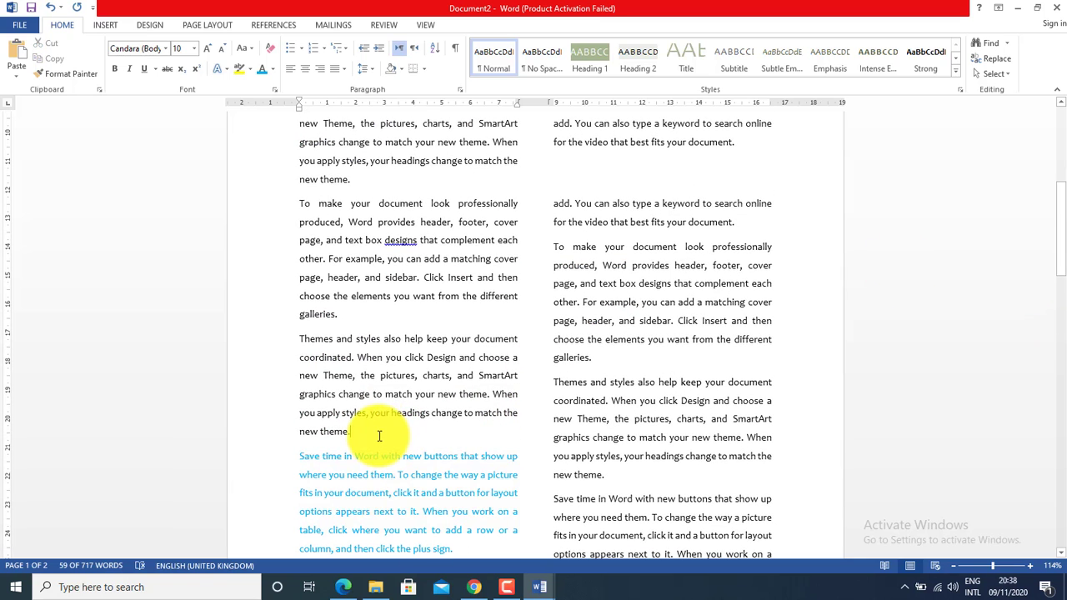
pyautogui.doubleClick(279, 371)
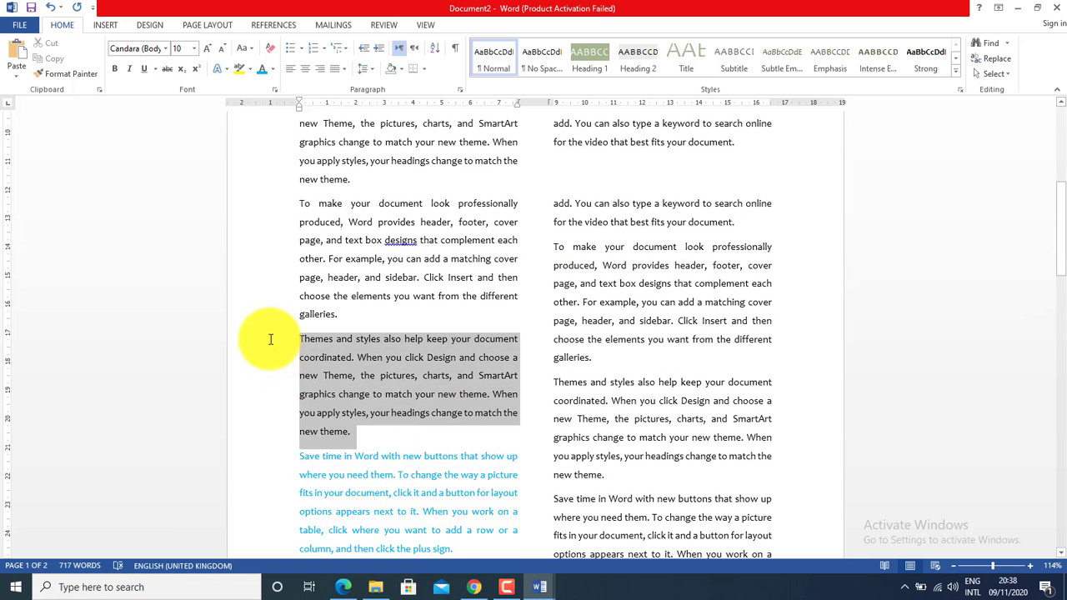
pyautogui.click(274, 68)
pyautogui.click(352, 161)
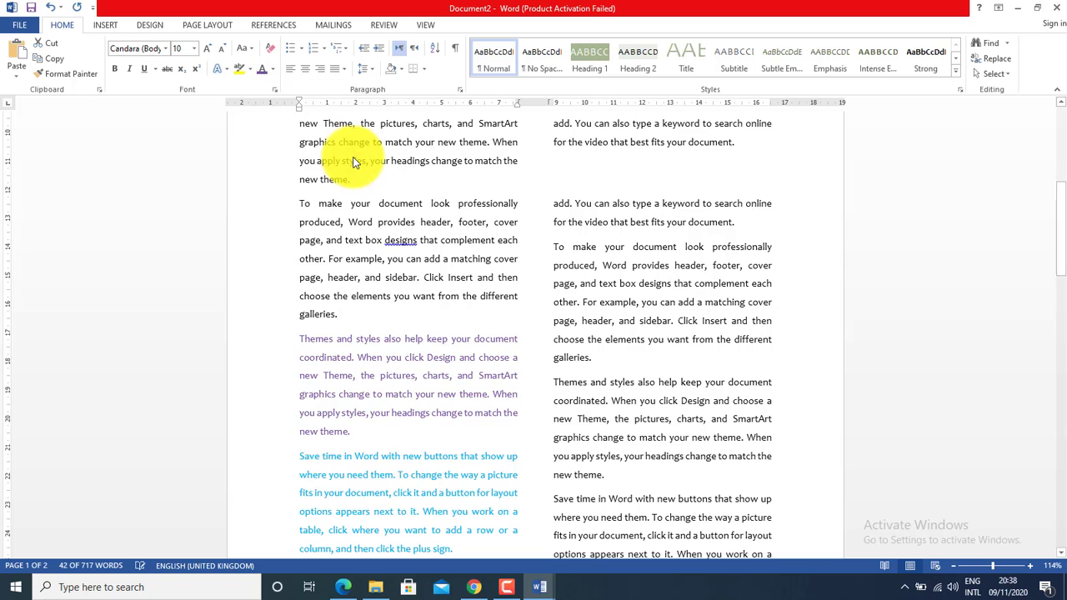
pyautogui.click(470, 464)
# Insert a column break at the end of the light blue paragraph so the red text starts in the next column.
pyautogui.moveTo(1061, 250); pyautogui.dragTo(1053, 310)
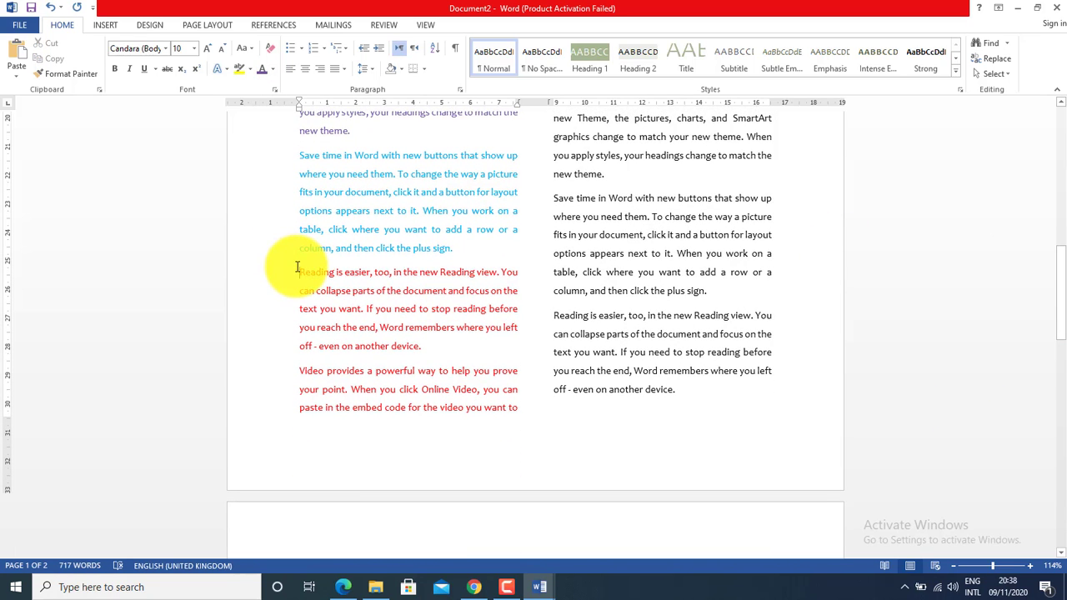
pyautogui.click(298, 271)
pyautogui.click(472, 252)
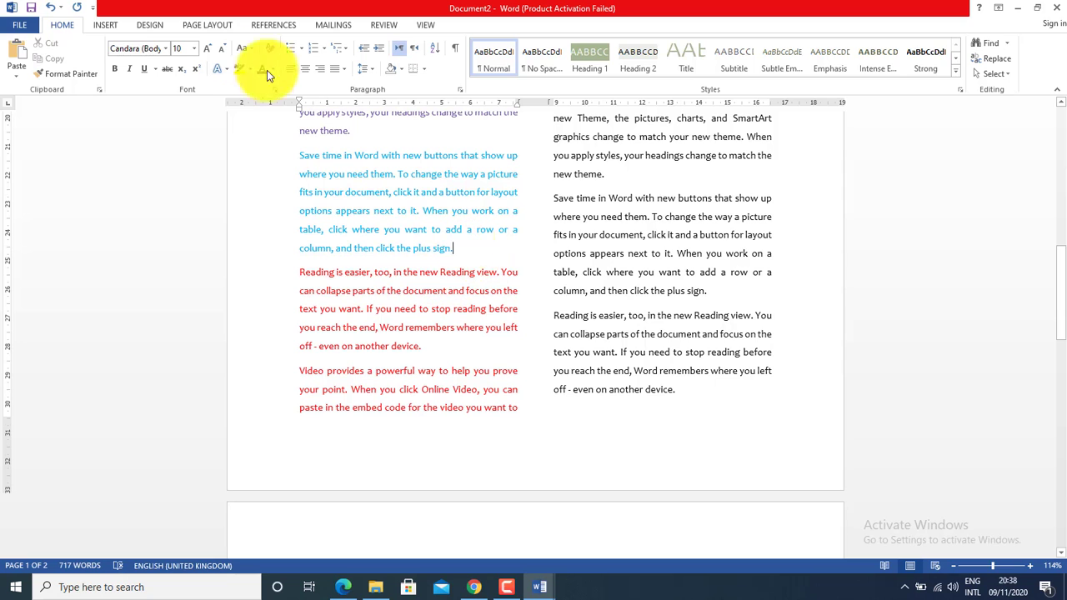
pyautogui.click(207, 30)
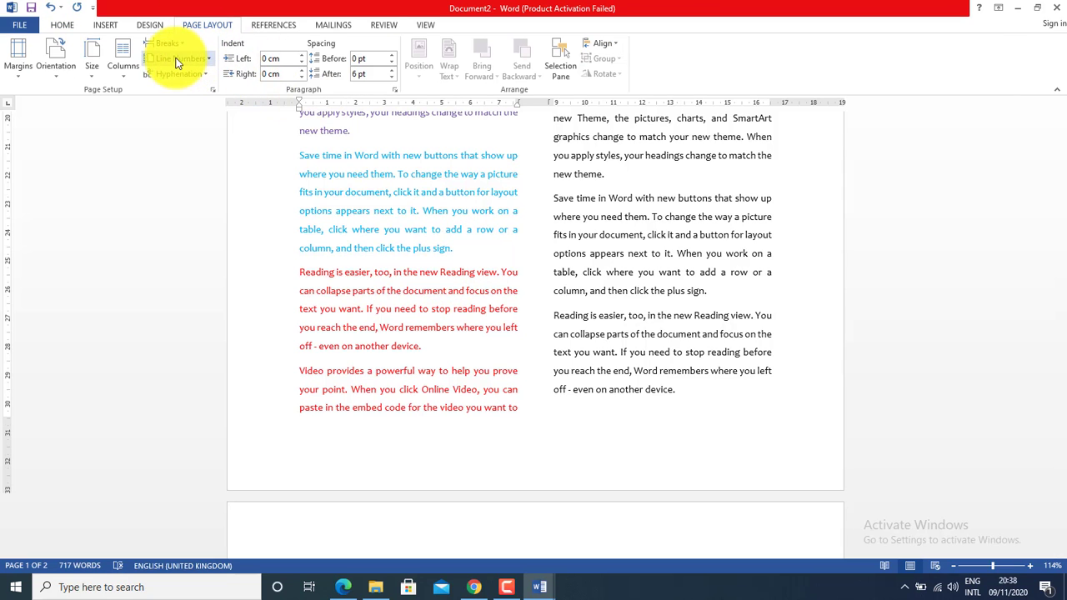
pyautogui.click(176, 46)
pyautogui.click(210, 125)
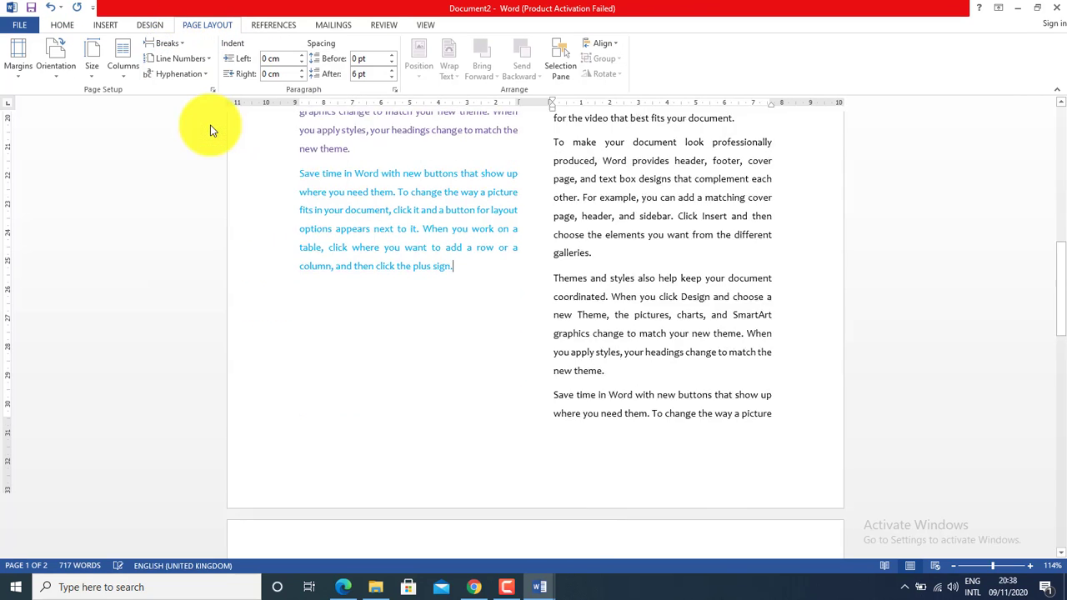
# Colour all the text on page 2 yellow and clear the selection.
pyautogui.moveTo(1061, 250); pyautogui.dragTo(1059, 163)
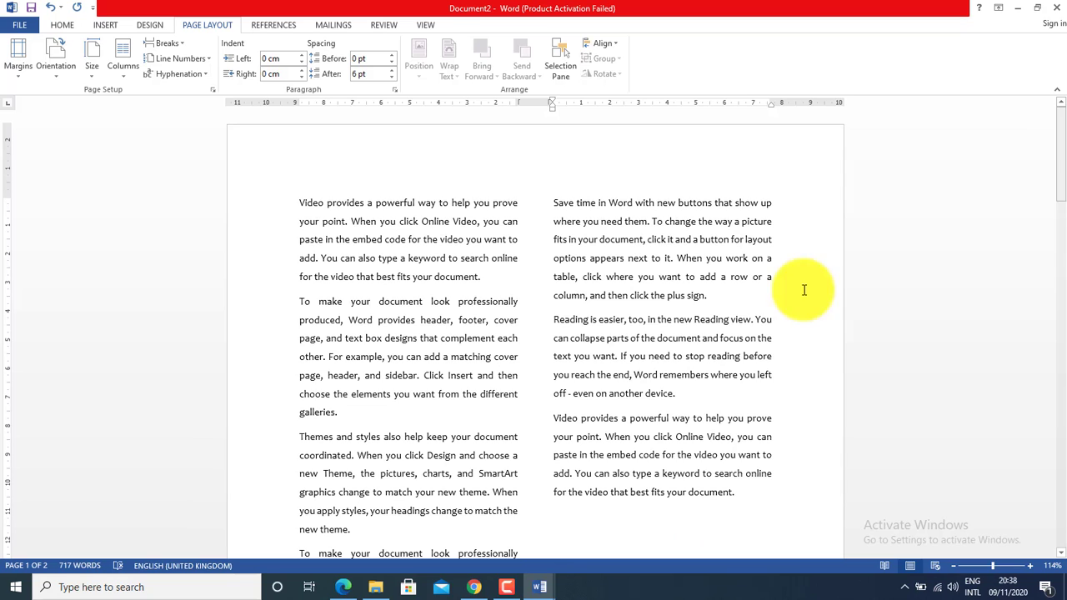
pyautogui.moveTo(1063, 175); pyautogui.dragTo(1065, 390)
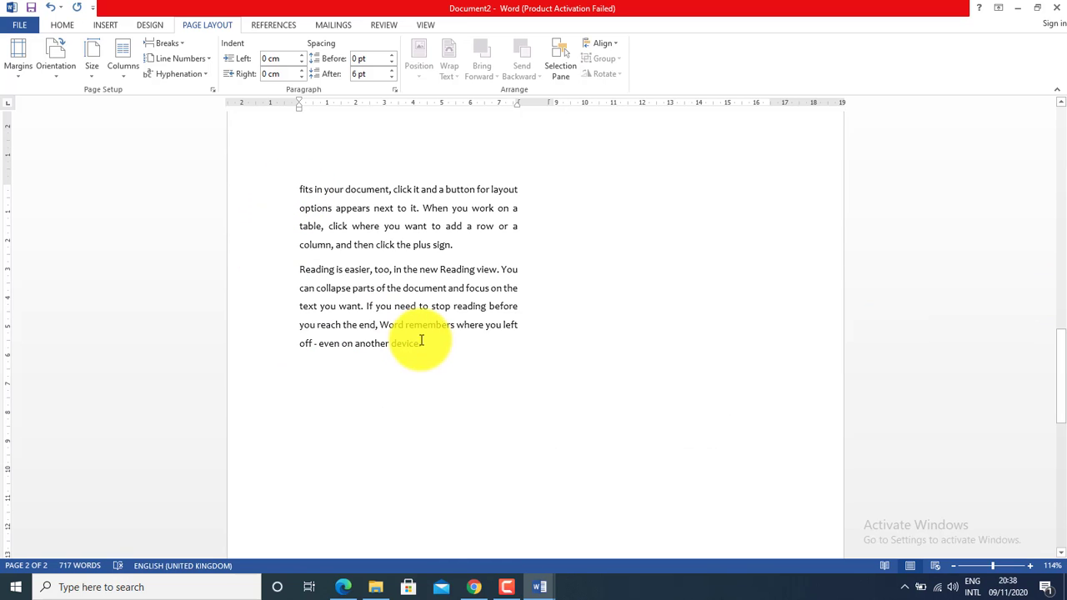
pyautogui.moveTo(422, 340); pyautogui.dragTo(277, 188)
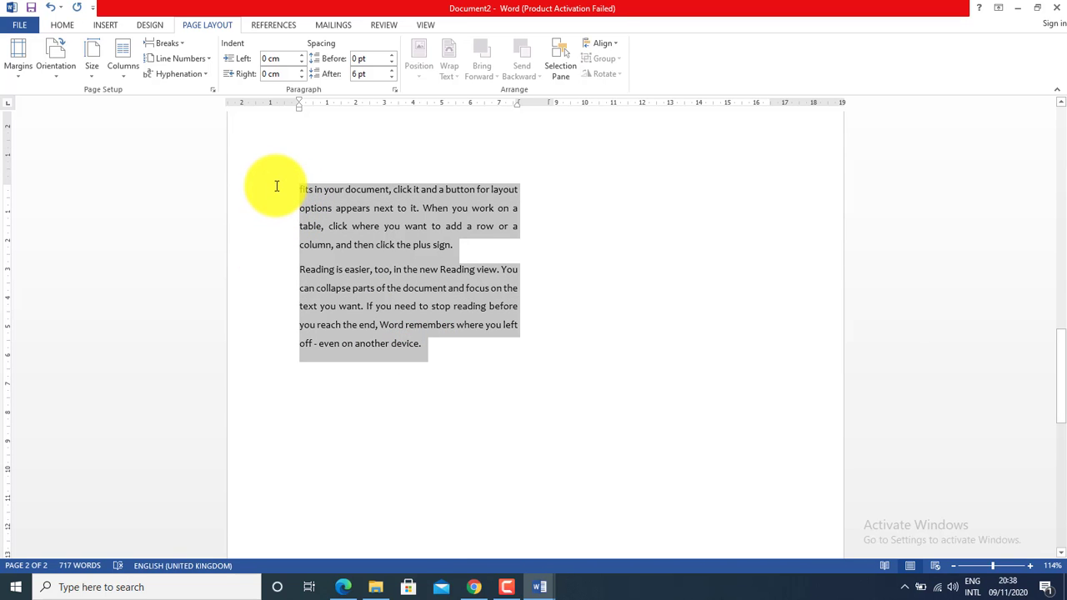
pyautogui.click(61, 25)
pyautogui.click(271, 70)
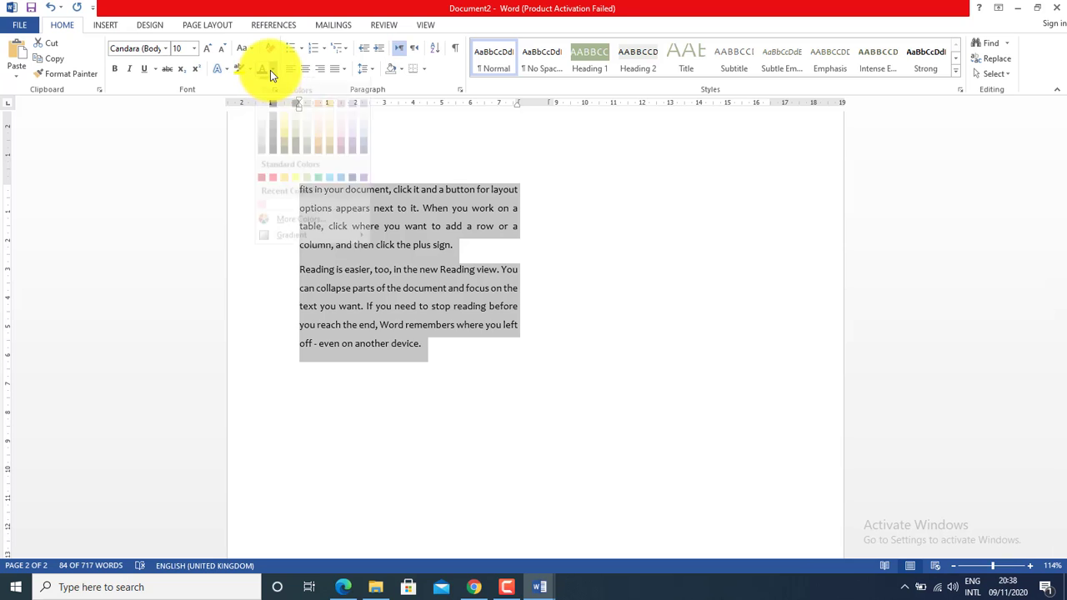
pyautogui.click(297, 191)
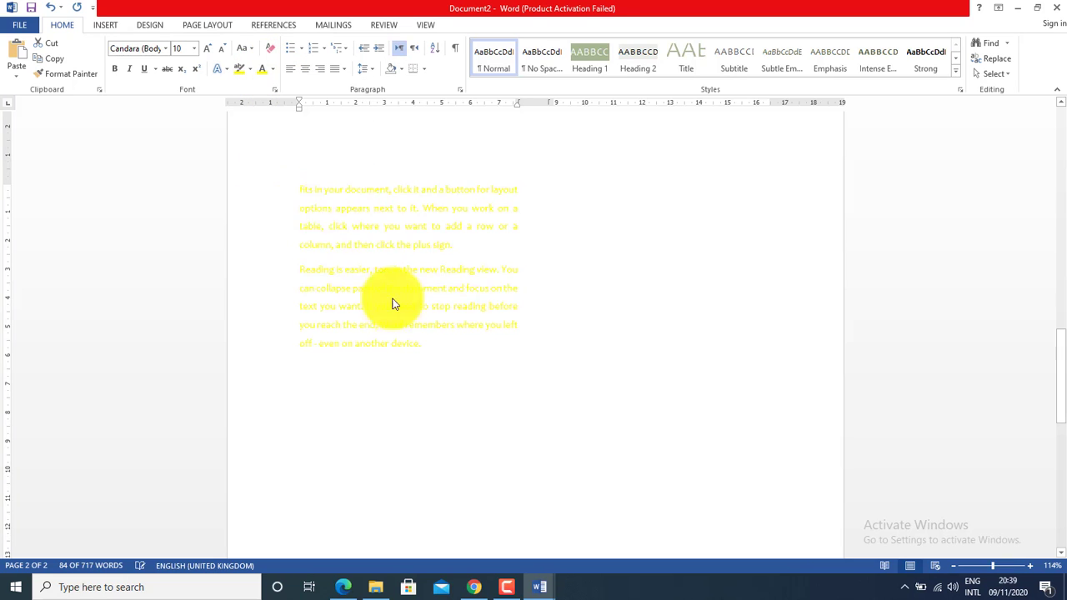
pyautogui.press('Right')
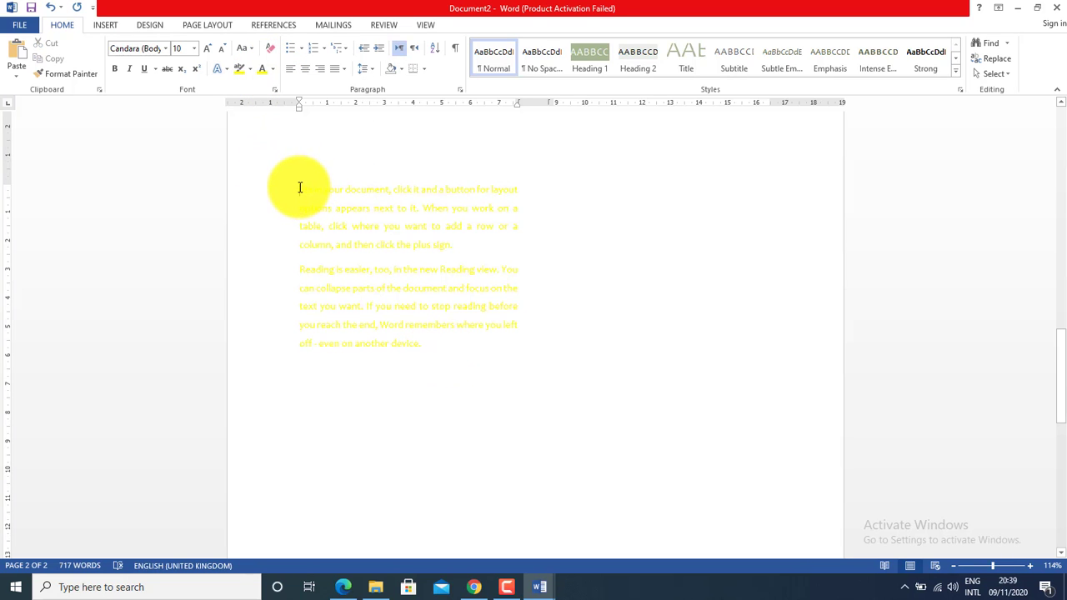
# Insert a column break before the yellow text on page 2 to move it into the second column.
pyautogui.click(208, 25)
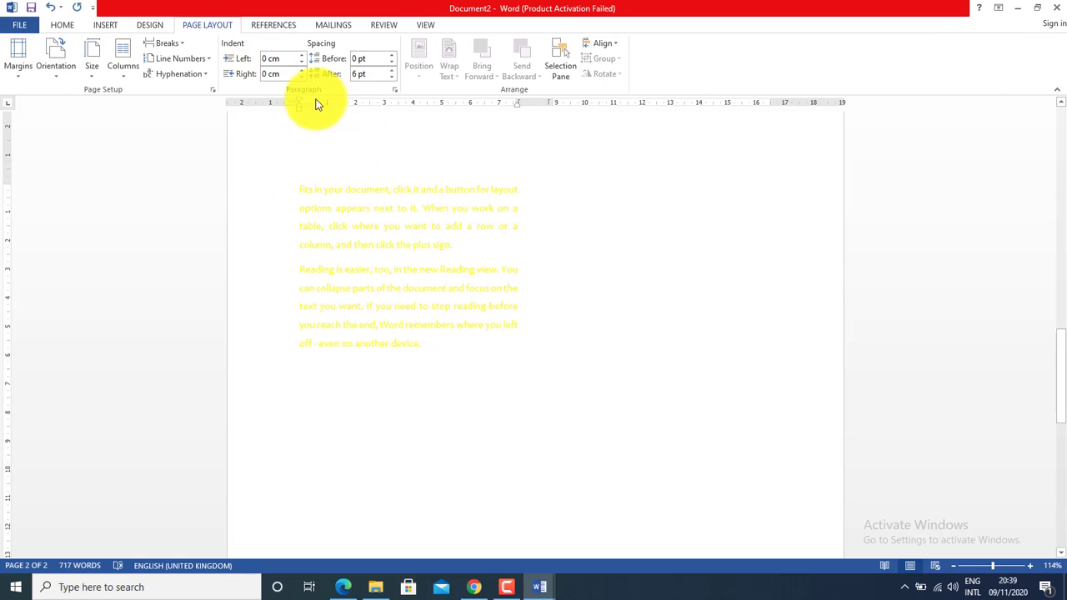
pyautogui.click(185, 48)
pyautogui.click(212, 129)
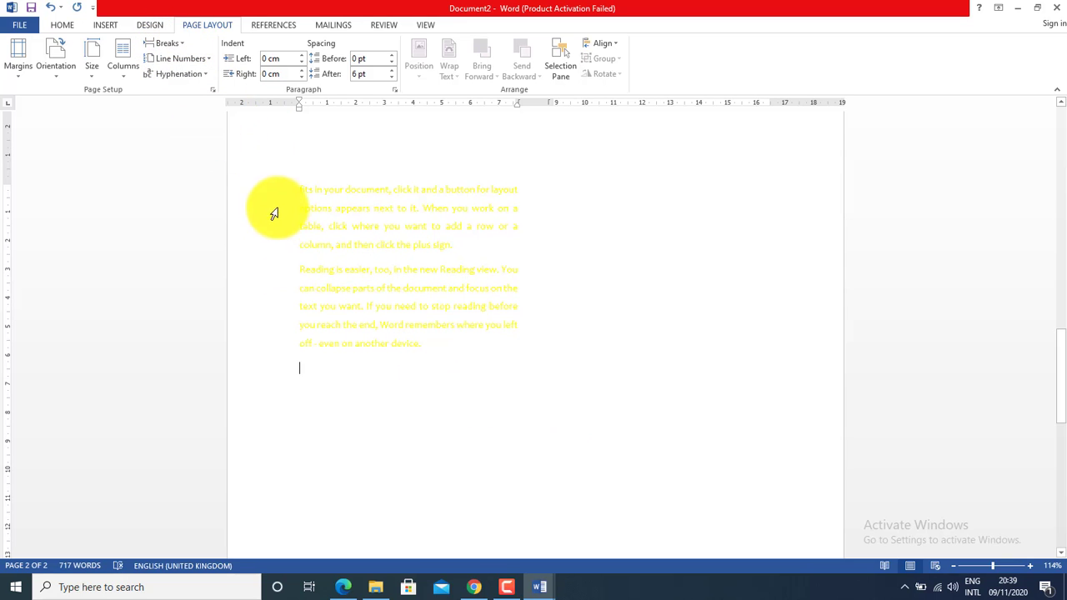
pyautogui.click(300, 181)
pyautogui.click(174, 42)
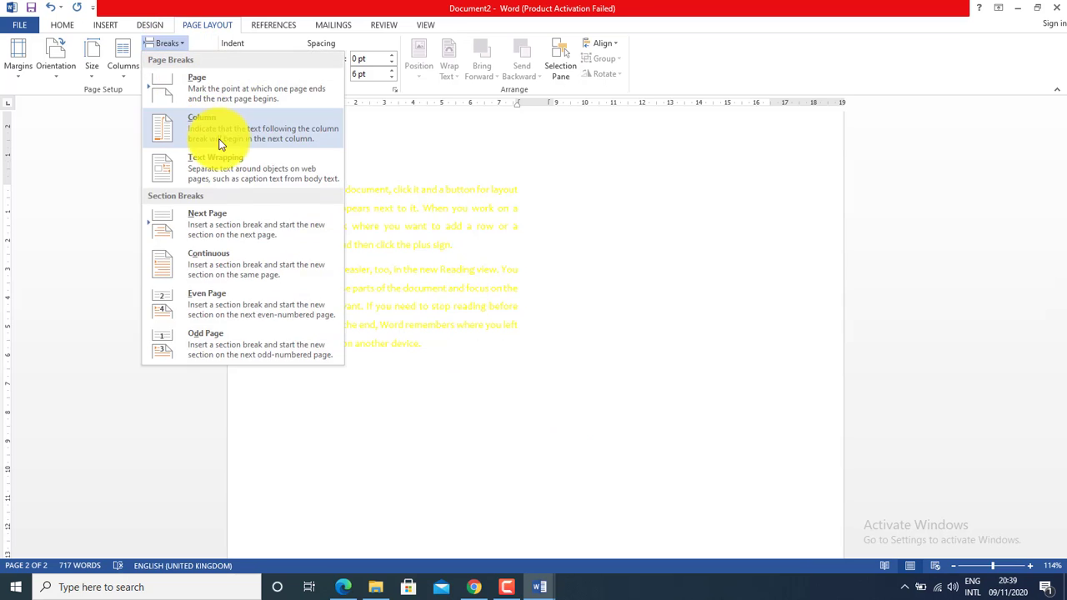
pyautogui.click(216, 131)
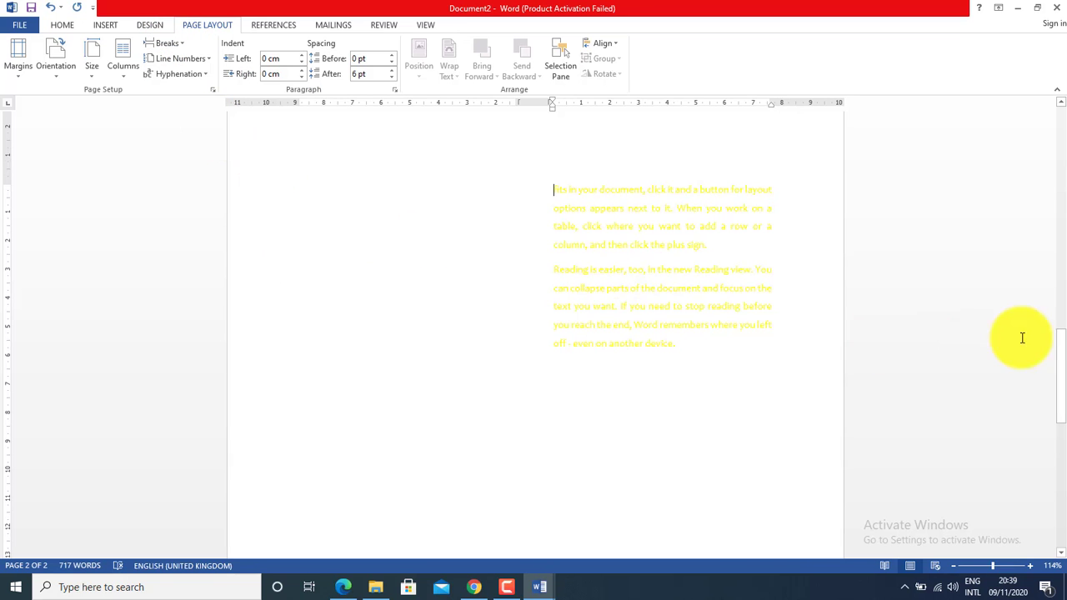
# Insert a column break before the light blue paragraph on page 1.
pyautogui.moveTo(1057, 367); pyautogui.dragTo(1048, 215)
pyautogui.click(299, 386)
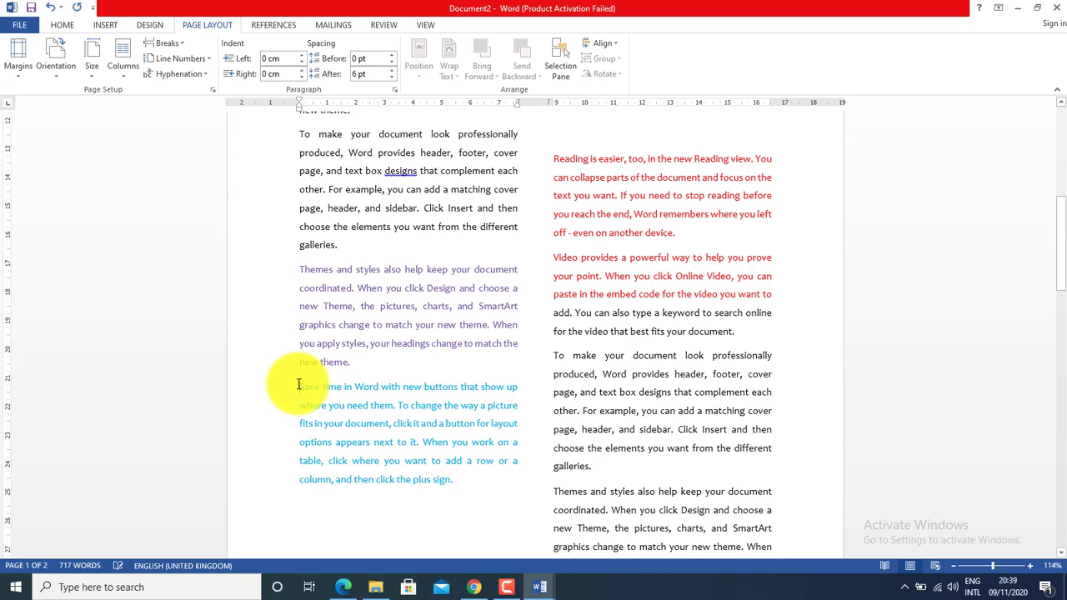
pyautogui.click(166, 43)
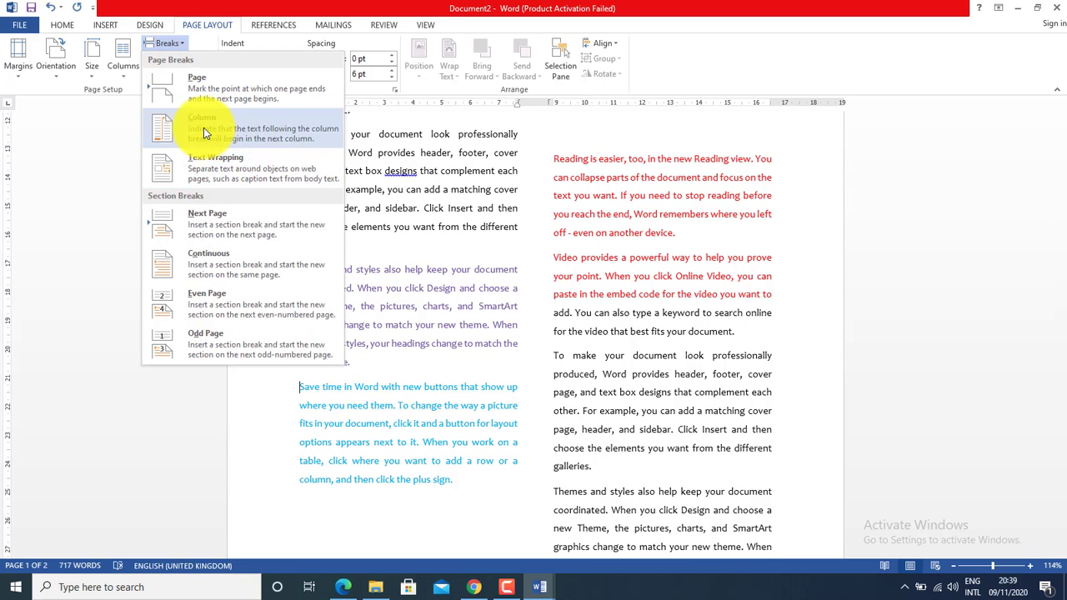
pyautogui.click(180, 134)
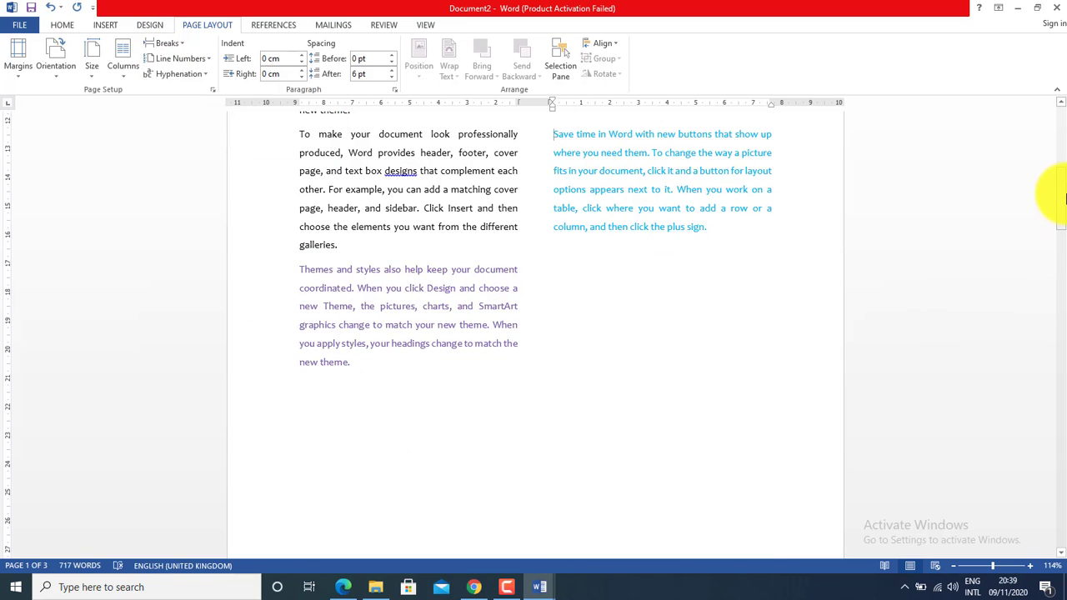
# Return the whole document's text to a single column and clear the selection.
pyautogui.moveTo(1050, 203); pyautogui.dragTo(1050, 165)
pyautogui.hotkey('ctrl', 'a')
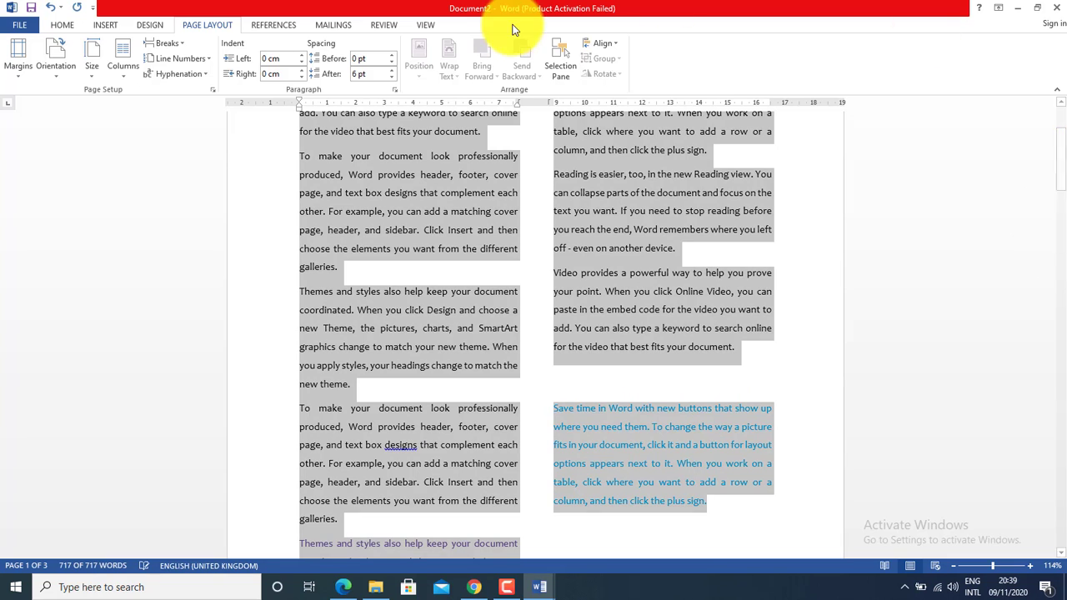
pyautogui.click(125, 60)
pyautogui.click(129, 100)
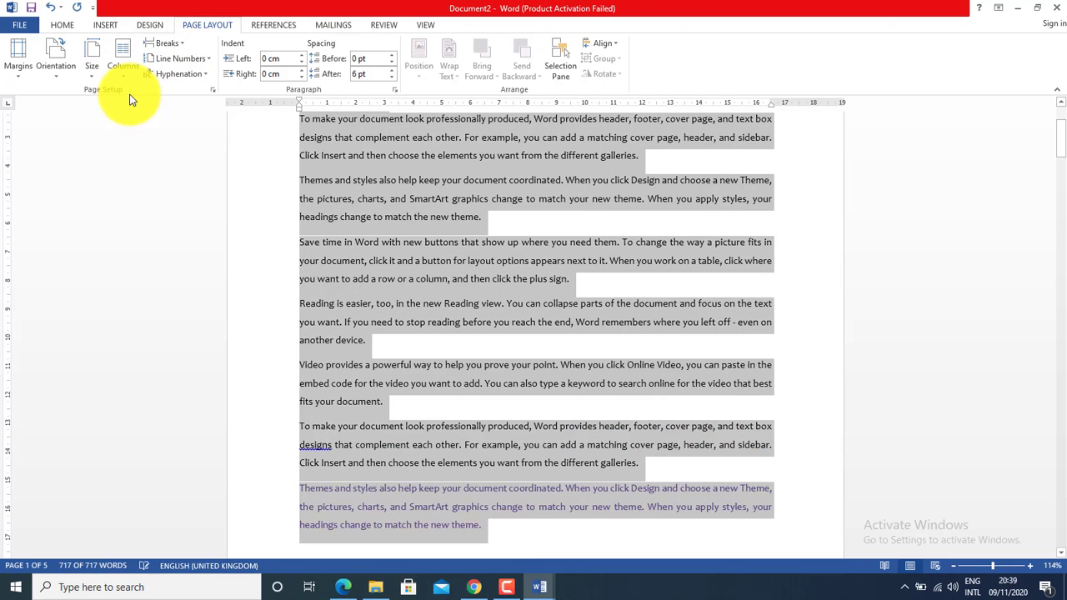
pyautogui.click(386, 337)
# Delete the column breaks after the purple and light blue paragraphs so the text runs on without gaps.
pyautogui.moveTo(1063, 148)
pyautogui.mouseDown()
pyautogui.moveTo(1065, 490)
pyautogui.moveTo(1061, 143)
pyautogui.moveTo(1060, 156)
pyautogui.mouseUp()
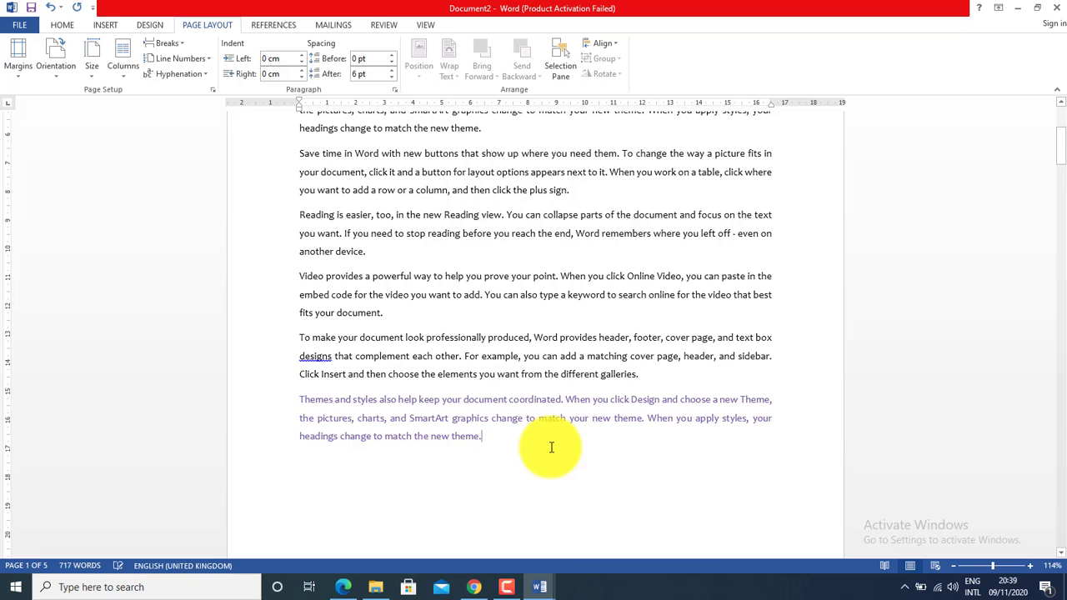
pyautogui.write('Save time in Word with new buttons that show up where you need them. To change the way a picture fits in your document, click it and a button for layout options appears next to it. When you work on a table, click where you want to add a row or a column, and then click the plus sign.')
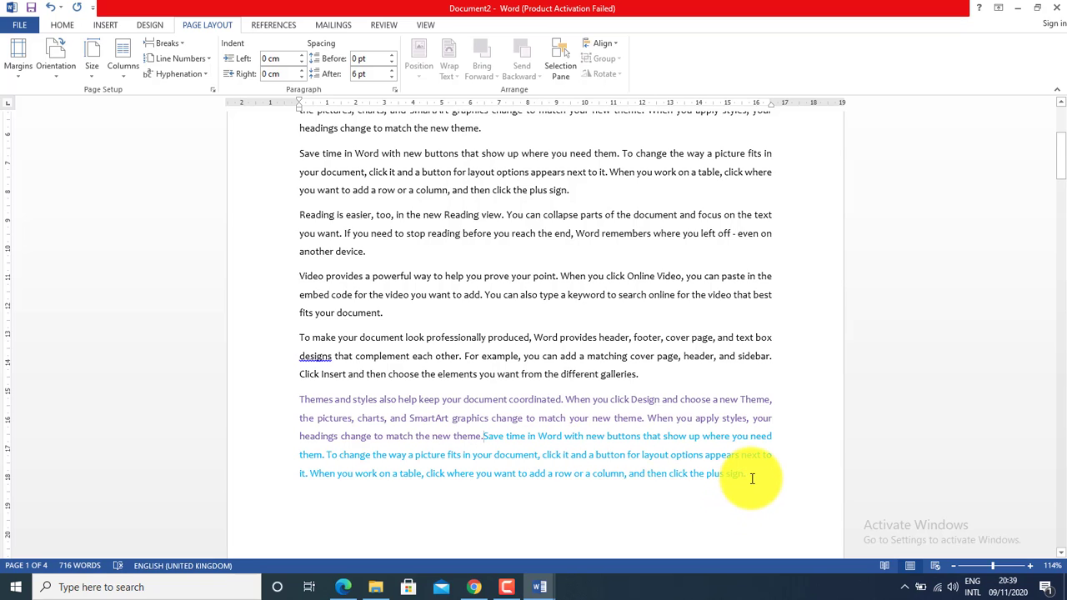
pyautogui.hotkey('ctrl', 'v')
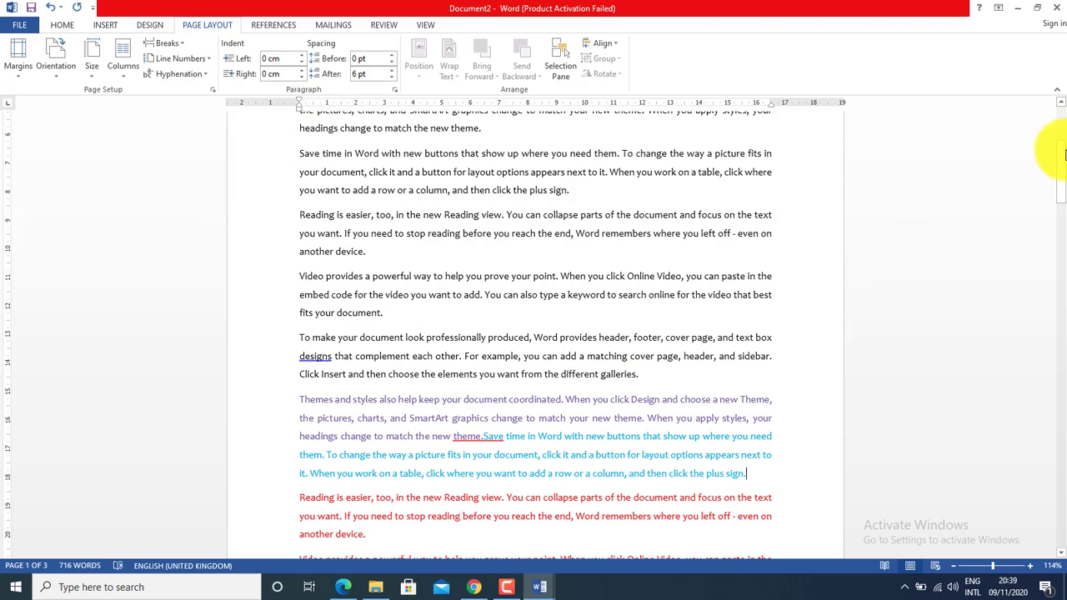
# Add continuous line numbers with the first five paragraphs on page 1 selected.
pyautogui.moveTo(1062, 188); pyautogui.dragTo(1064, 124)
pyautogui.moveTo(297, 209); pyautogui.dragTo(417, 481)
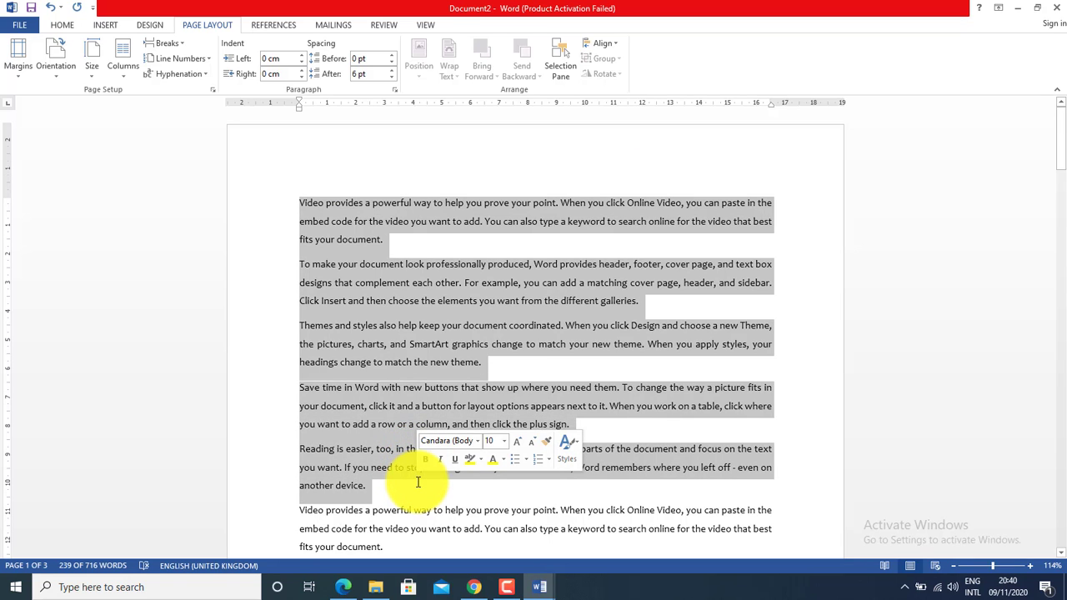
pyautogui.click(182, 60)
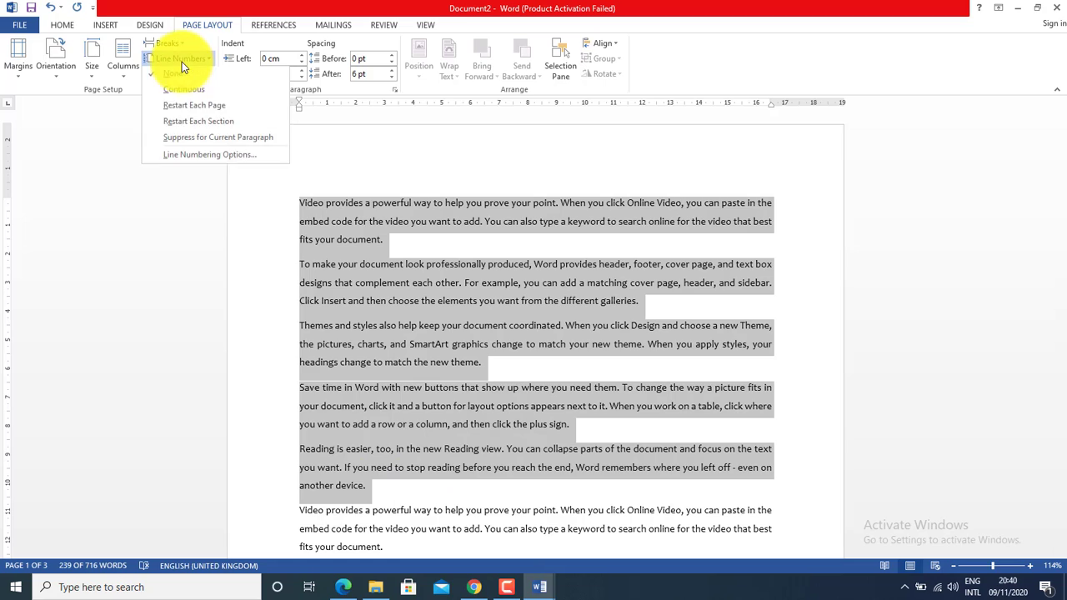
pyautogui.click(178, 94)
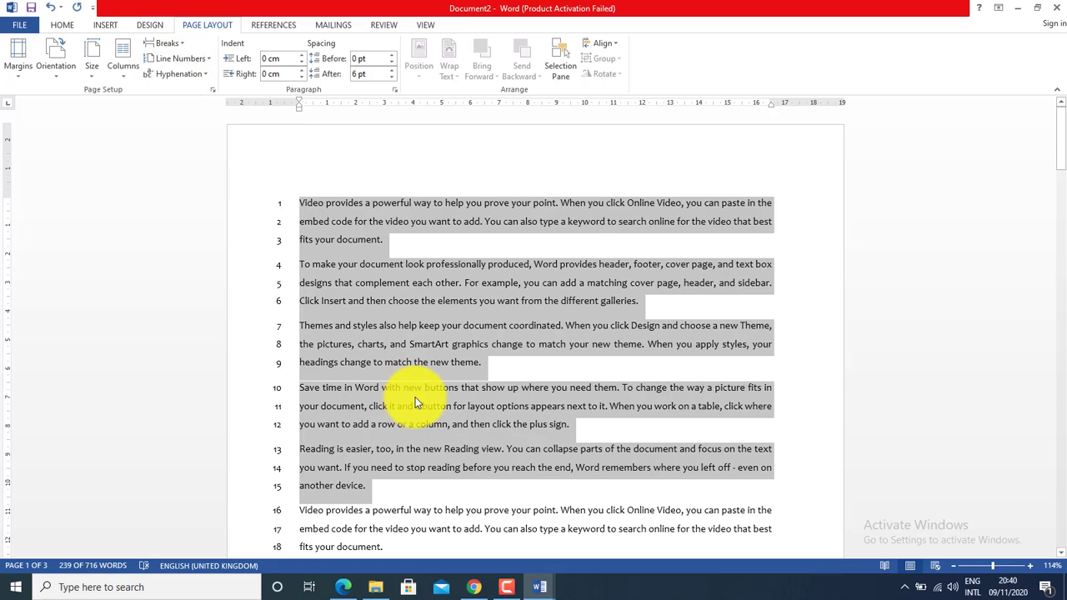
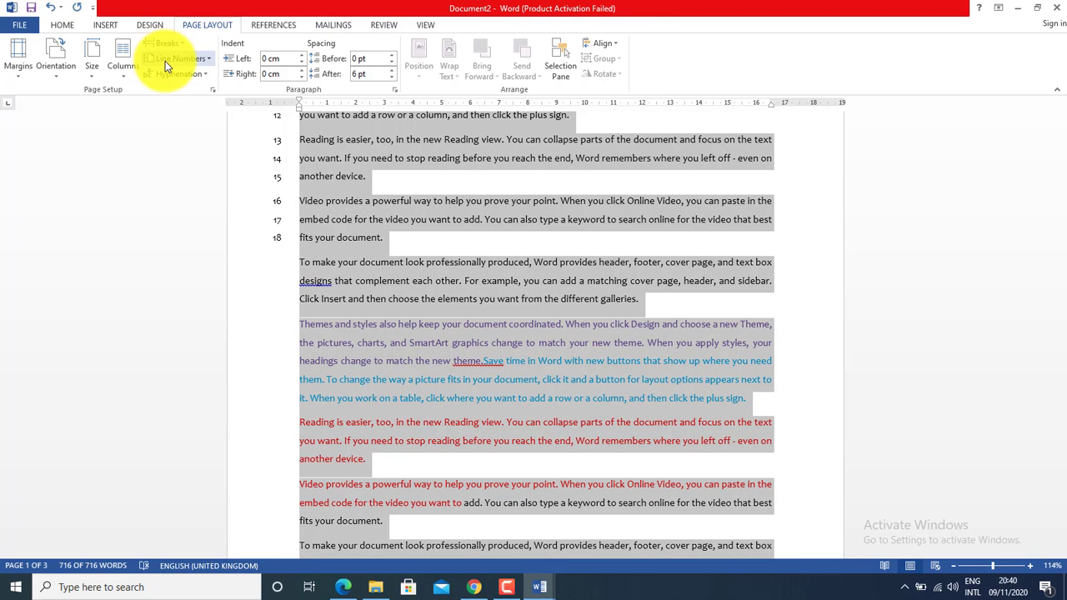
# Extend continuous line numbering to the whole document and check the numbers down page 1.
pyautogui.click(165, 61)
pyautogui.click(171, 90)
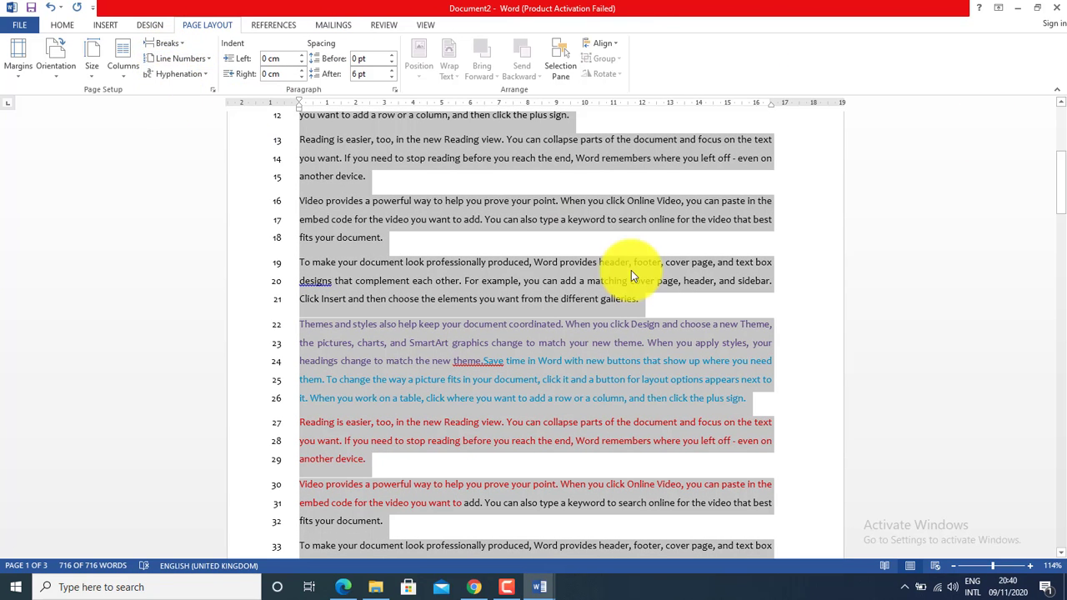
pyautogui.moveTo(1065, 138); pyautogui.dragTo(1052, 214)
pyautogui.click(662, 387)
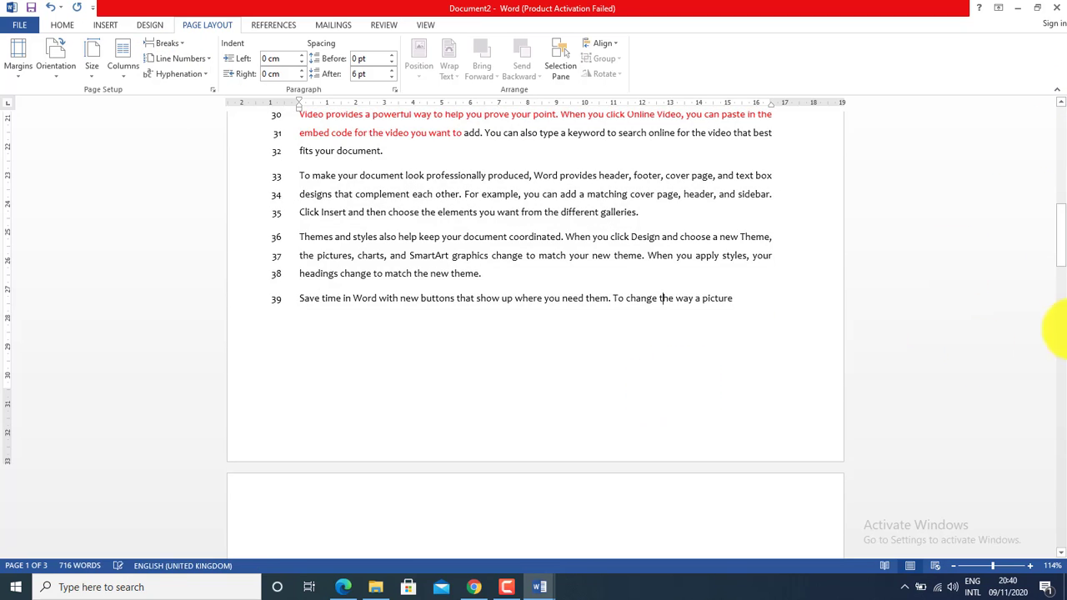
pyautogui.moveTo(1063, 261); pyautogui.dragTo(1059, 155)
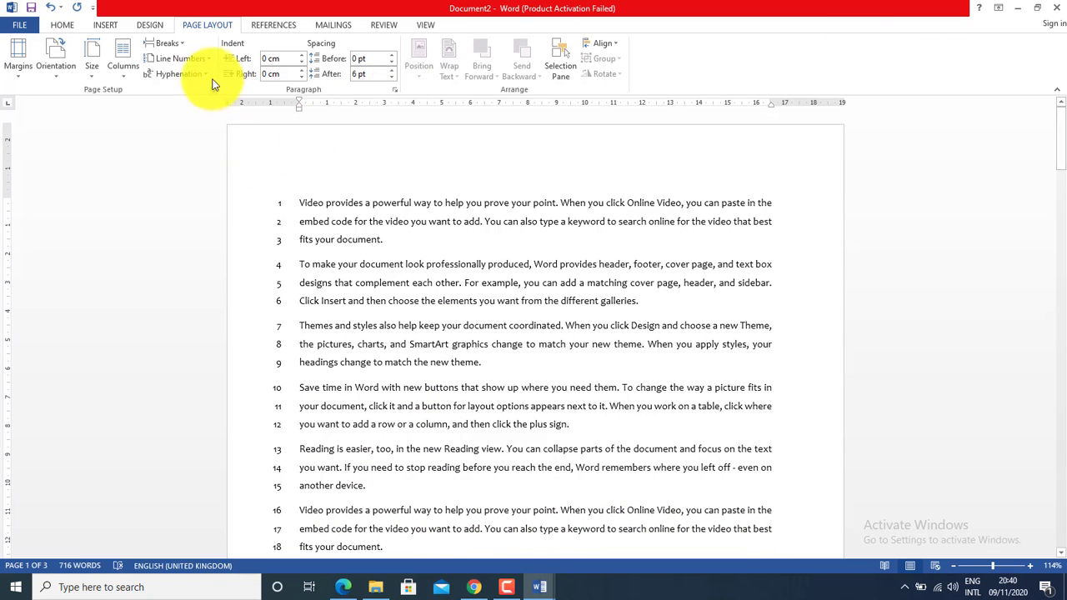
# Turn line numbering off for the whole document and clear the selection.
pyautogui.click(173, 58)
pyautogui.click(171, 75)
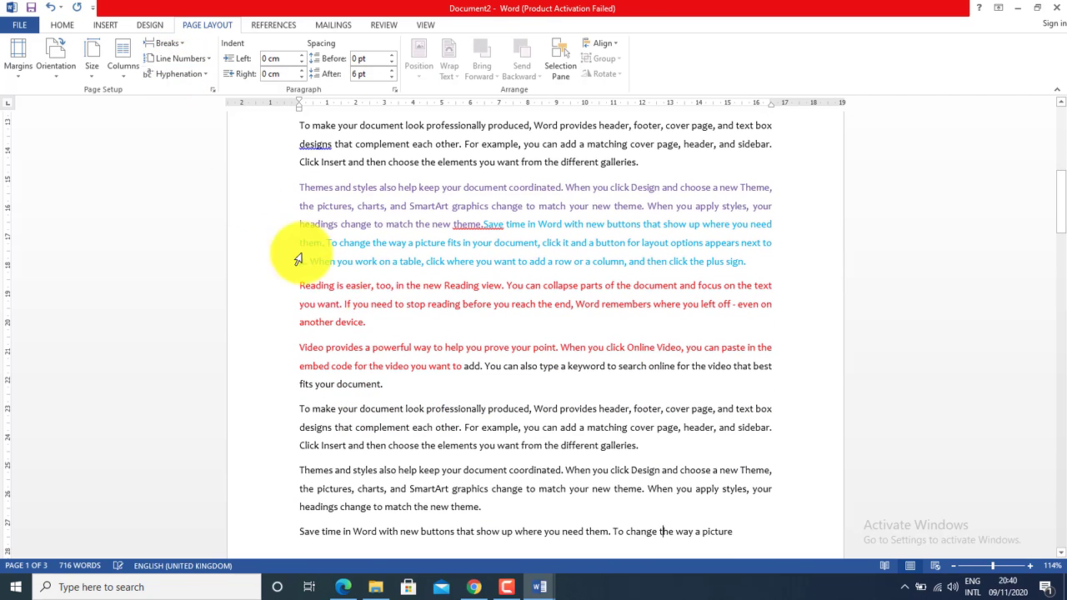
pyautogui.hotkey('ctrl', 'a')
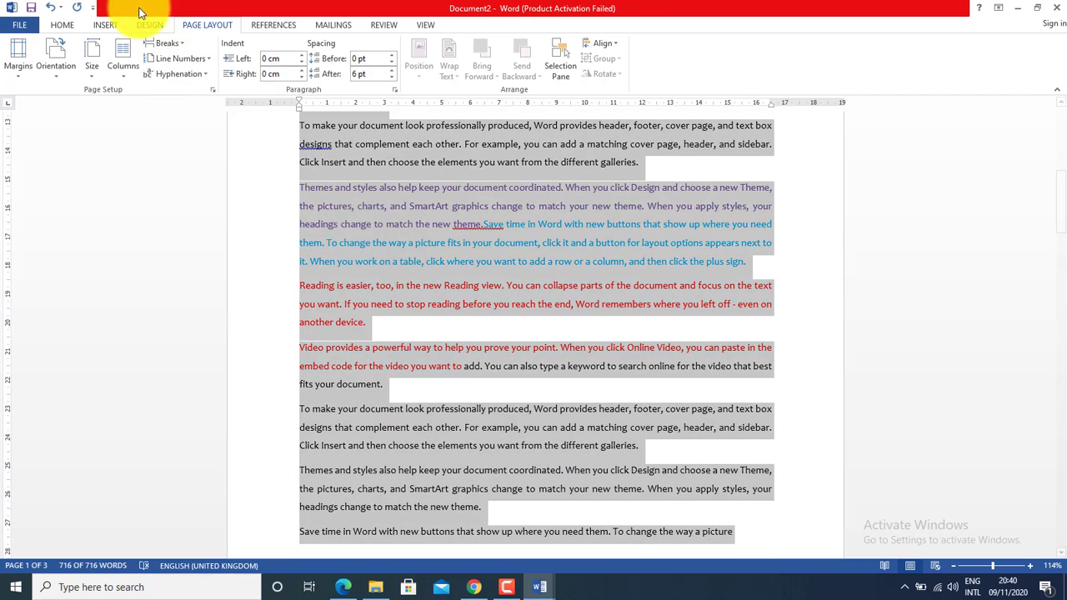
pyautogui.click(177, 60)
pyautogui.click(175, 76)
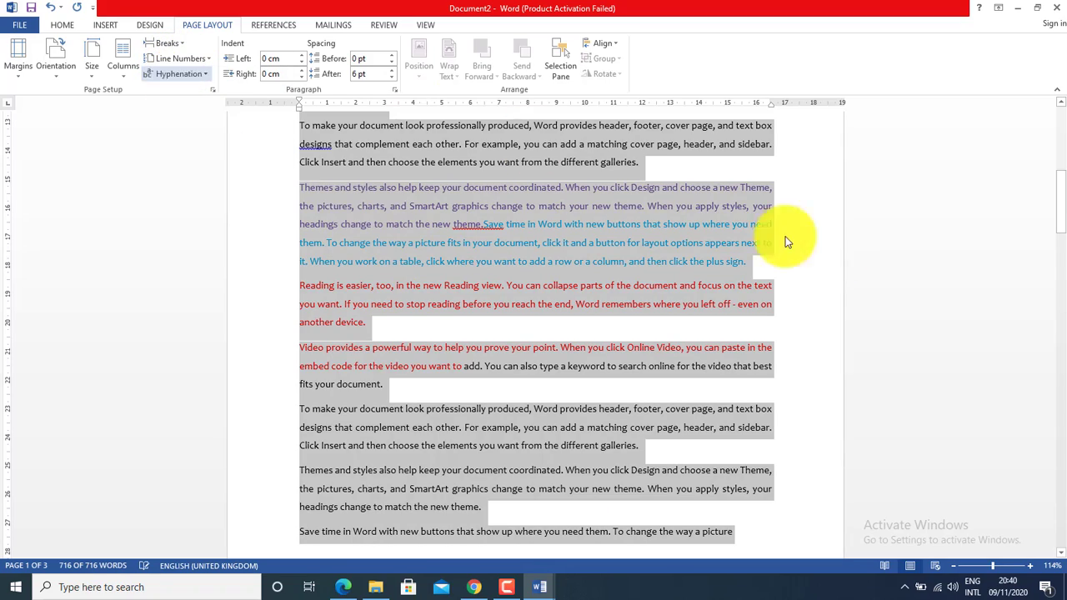
pyautogui.click(772, 226)
pyautogui.moveTo(1059, 204); pyautogui.dragTo(1059, 125)
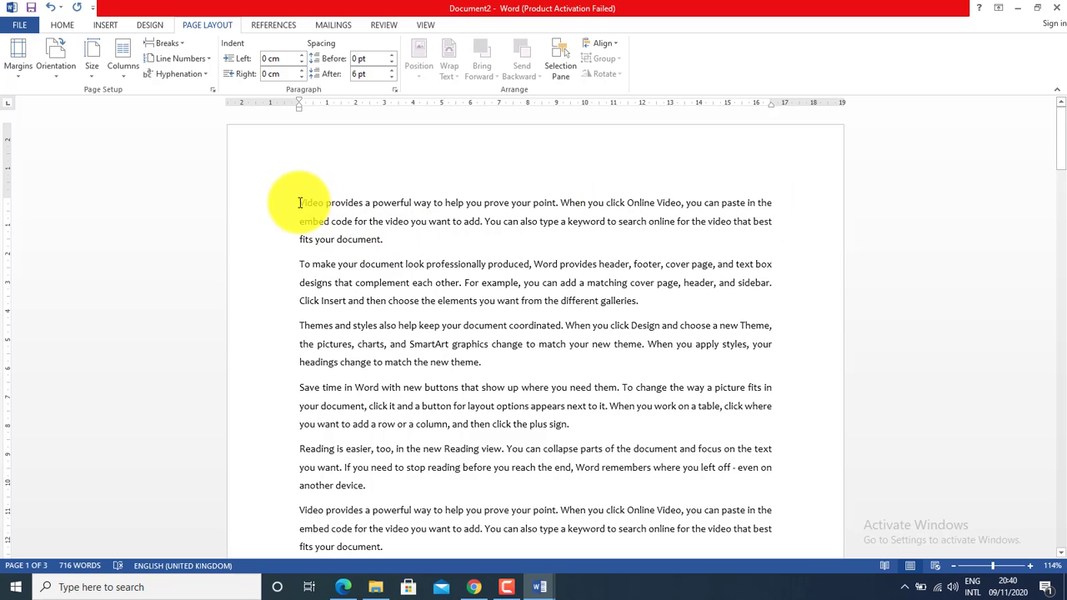
# Left-align the first six paragraphs on page 1 and turn on automatic hyphenation.
pyautogui.moveTo(299, 203); pyautogui.dragTo(447, 544)
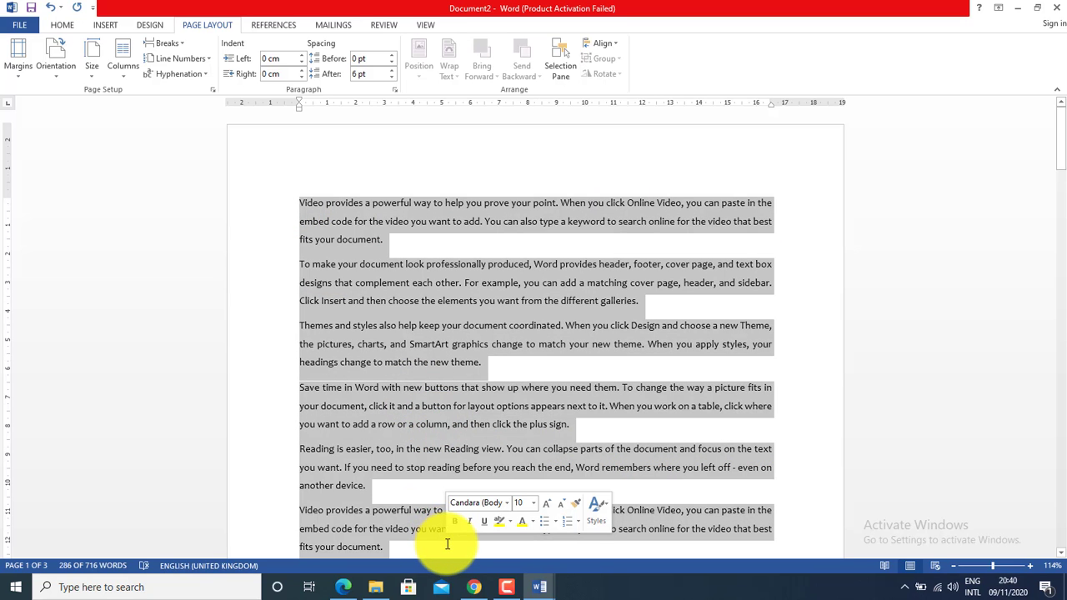
pyautogui.hotkey('ctrl', 'l')
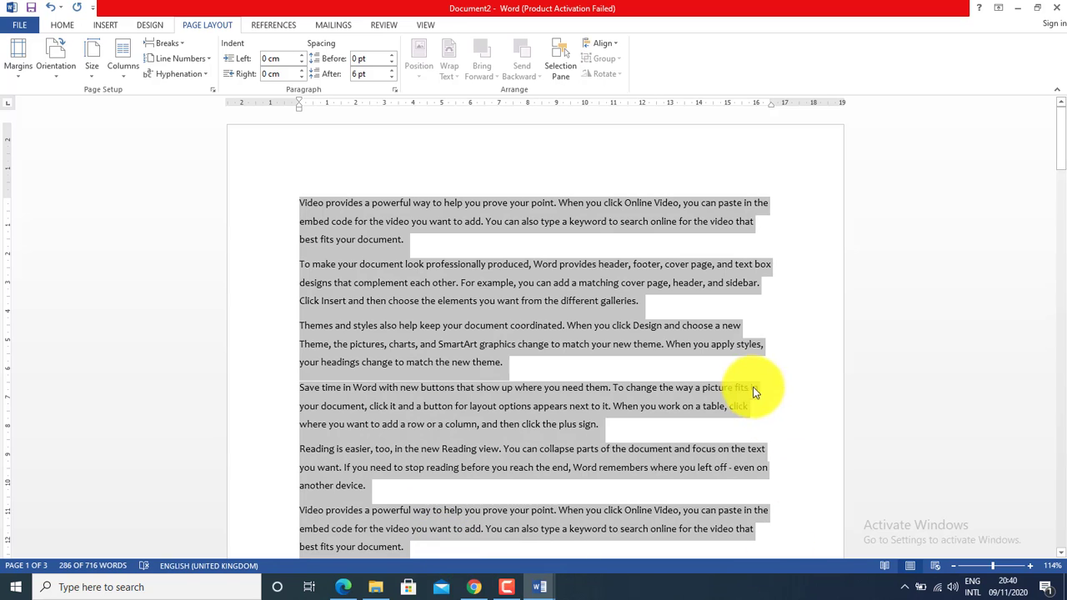
pyautogui.click(184, 74)
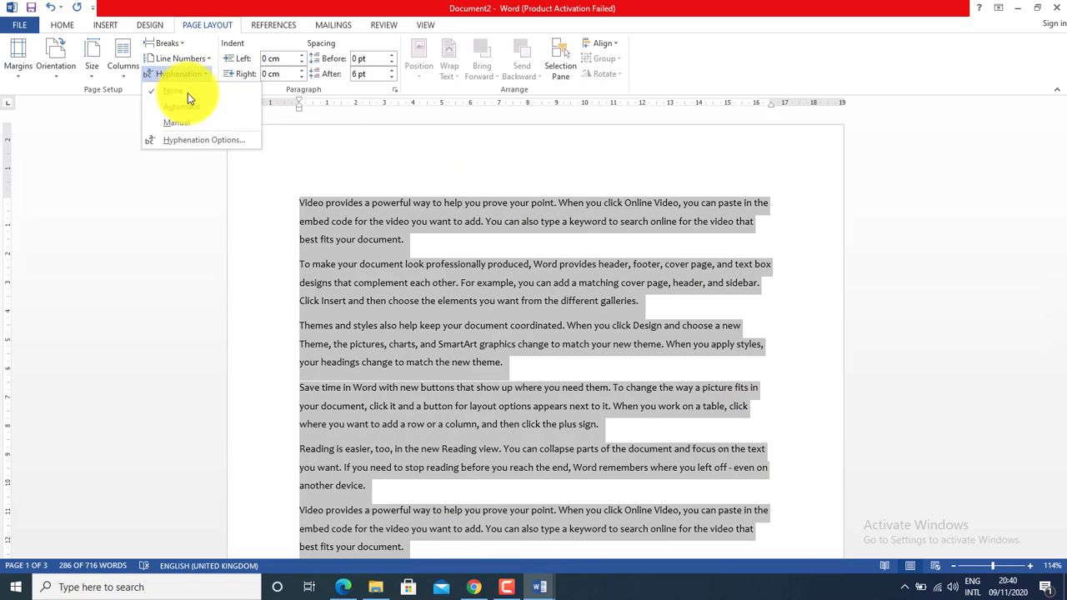
pyautogui.click(187, 110)
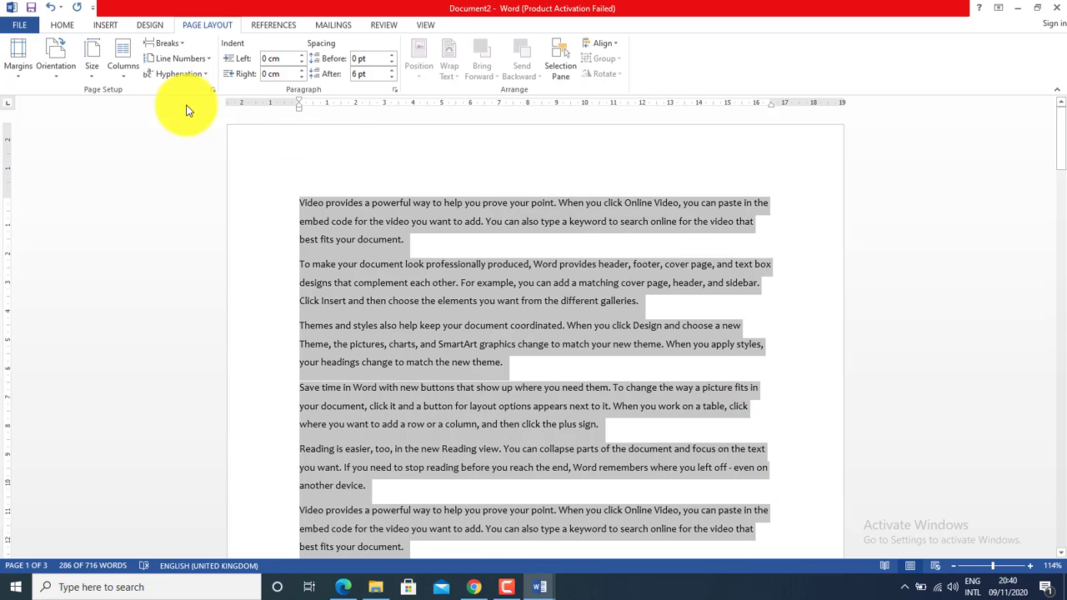
pyautogui.click(497, 325)
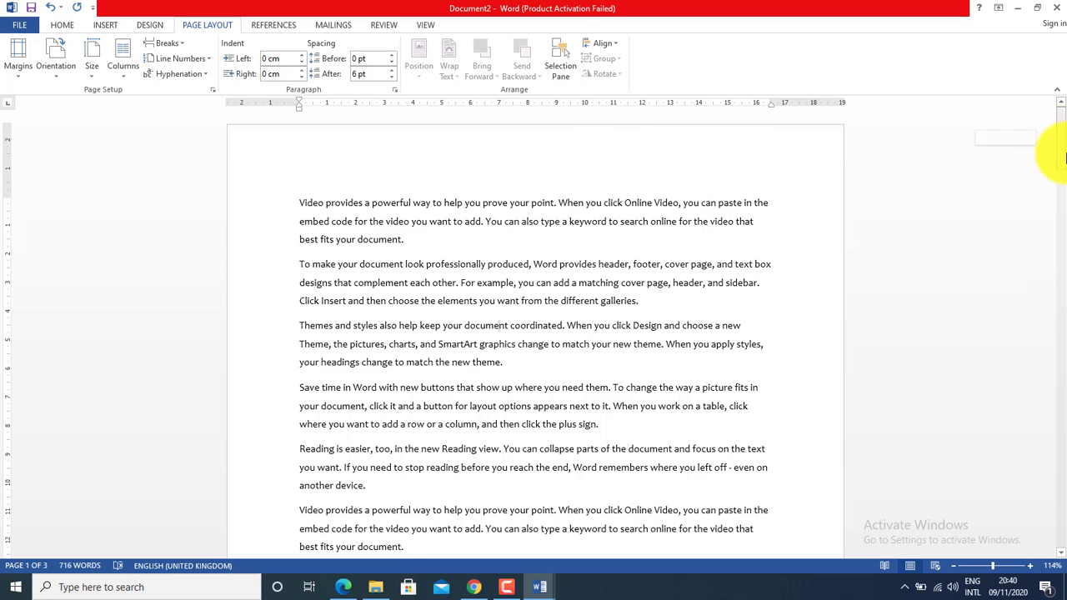
# Examine how the word "headings" is hyphenated across lines in the purple paragraph and in the last "Themes and styles" paragraph on page 1.
pyautogui.moveTo(1061, 159); pyautogui.dragTo(1057, 193)
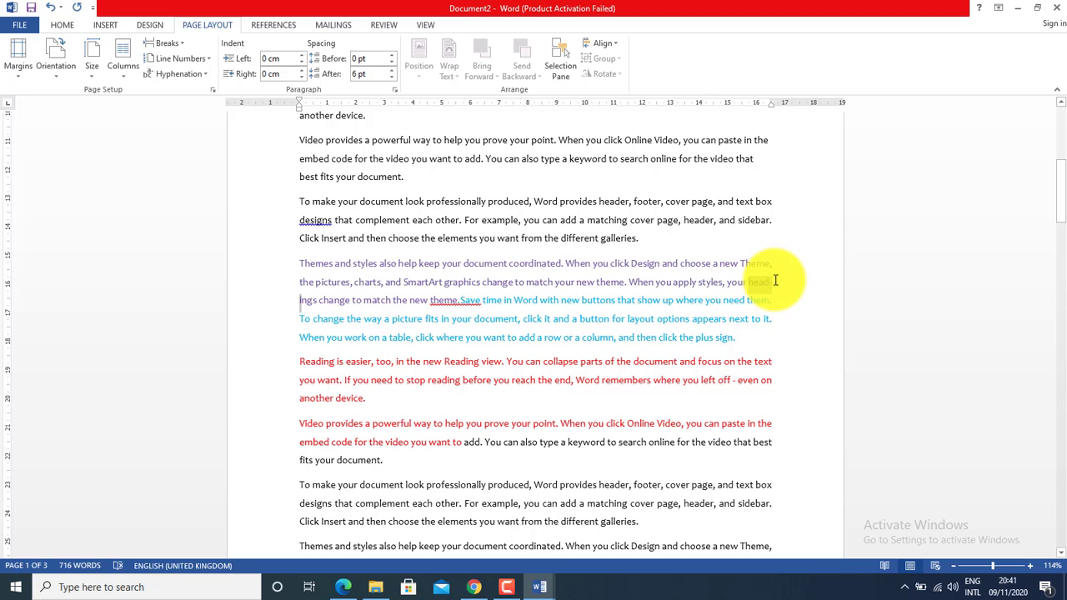
pyautogui.moveTo(776, 280); pyautogui.dragTo(774, 286)
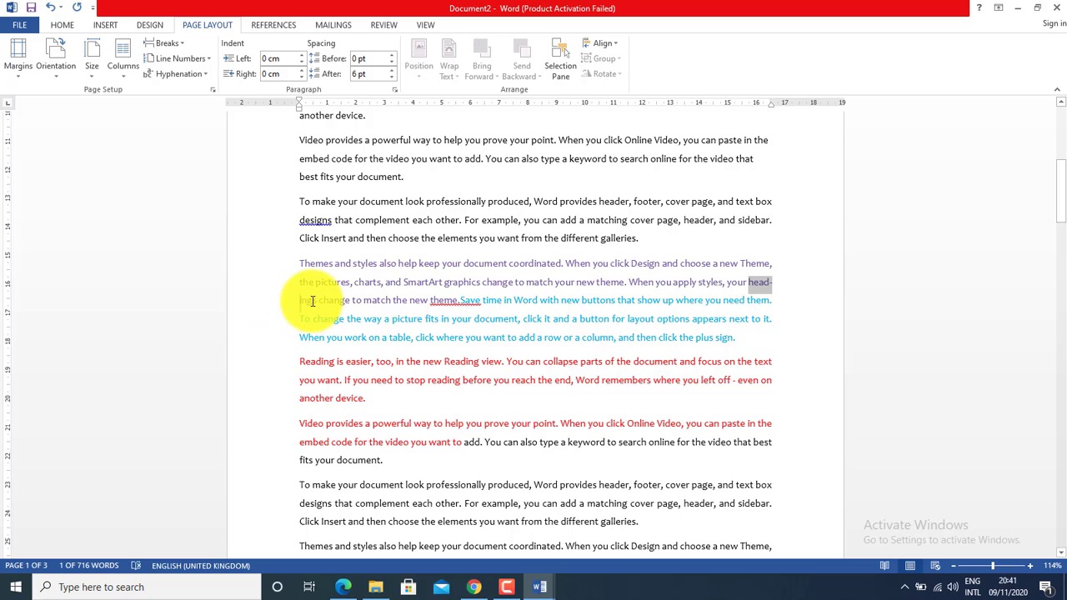
pyautogui.moveTo(300, 291); pyautogui.dragTo(748, 282)
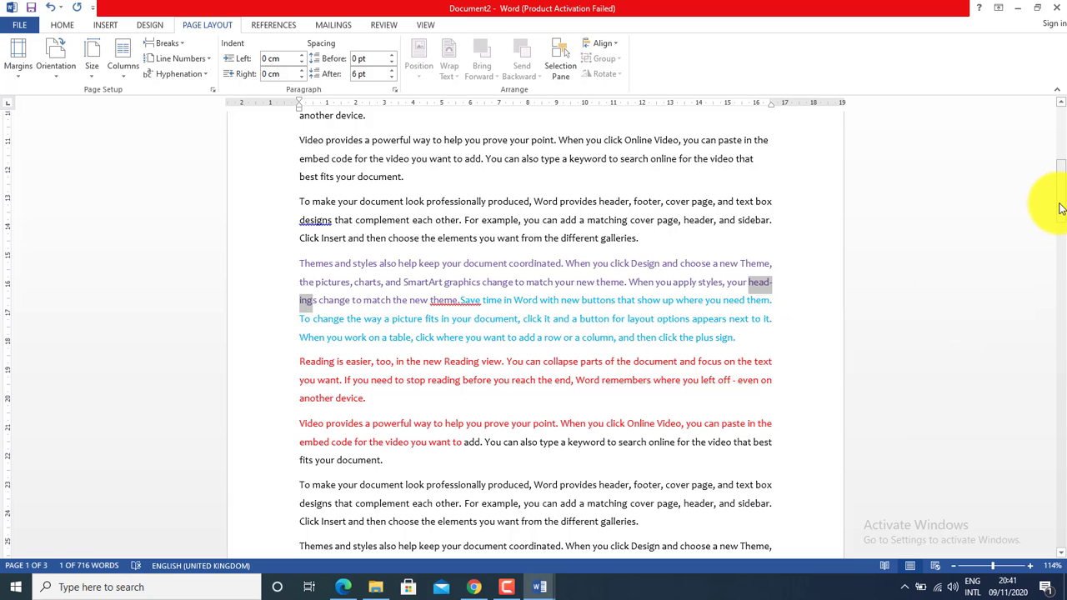
pyautogui.moveTo(1061, 208); pyautogui.dragTo(1063, 224)
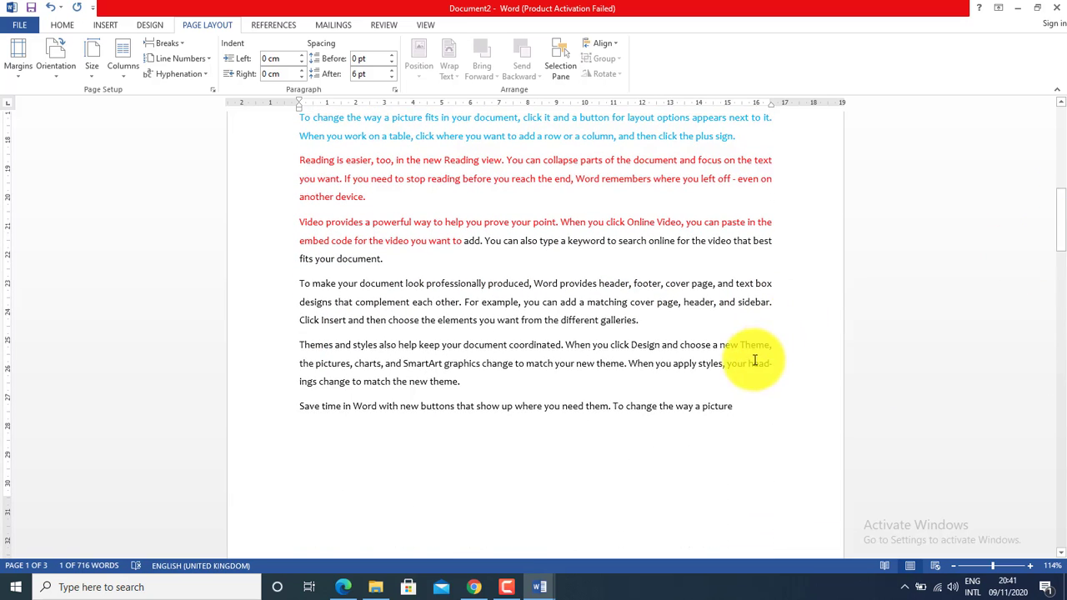
pyautogui.moveTo(748, 361); pyautogui.dragTo(776, 363)
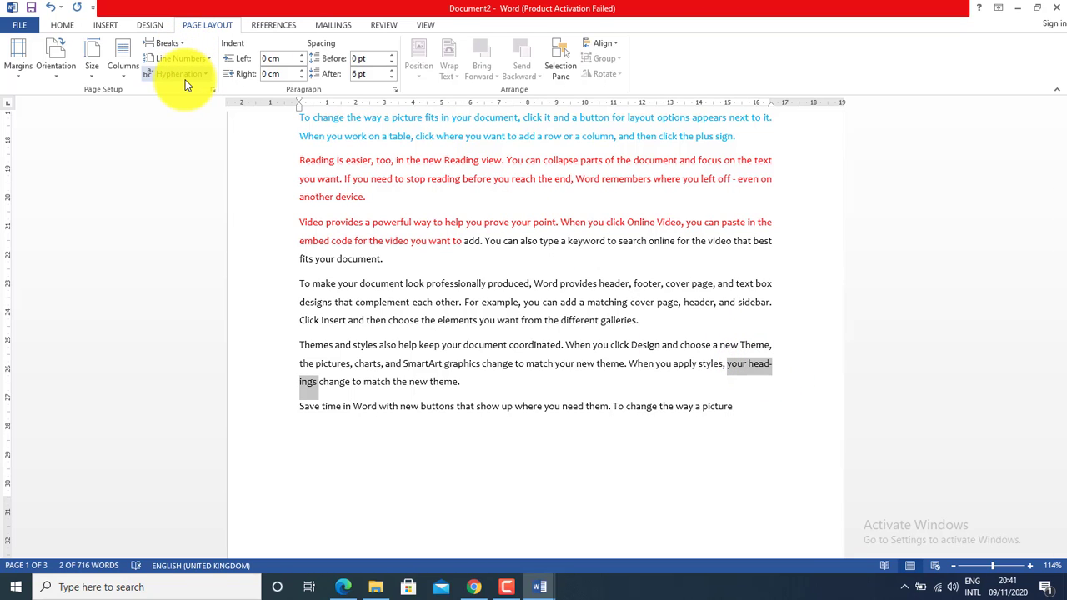
pyautogui.click(342, 350)
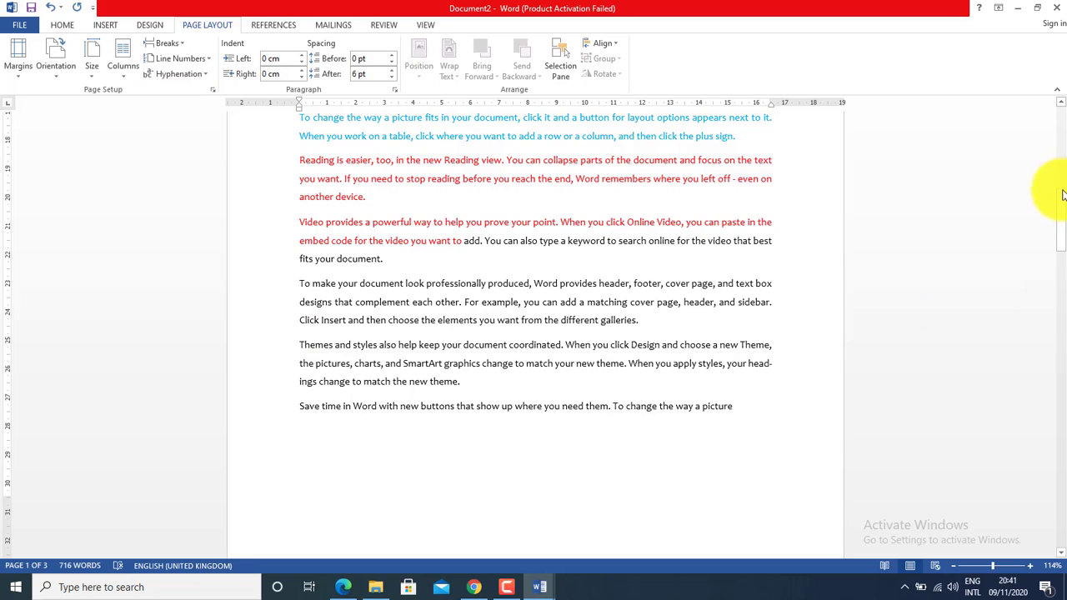
# Decrease the left indent of the first three paragraphs to a negative value so they extend into the margin.
pyautogui.moveTo(1061, 220); pyautogui.dragTo(1046, 111)
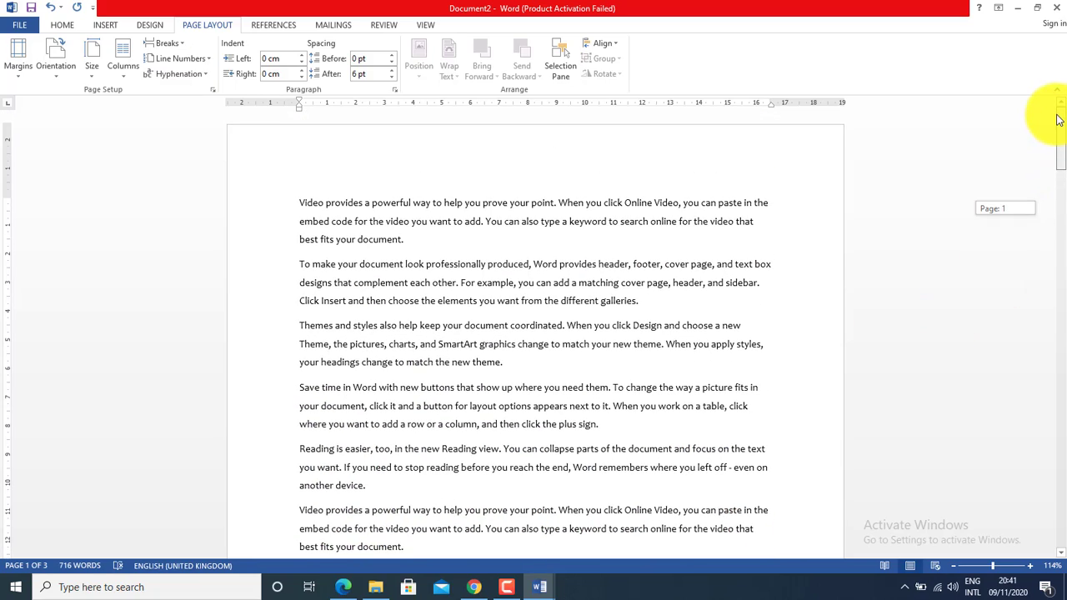
pyautogui.moveTo(298, 202); pyautogui.dragTo(513, 364)
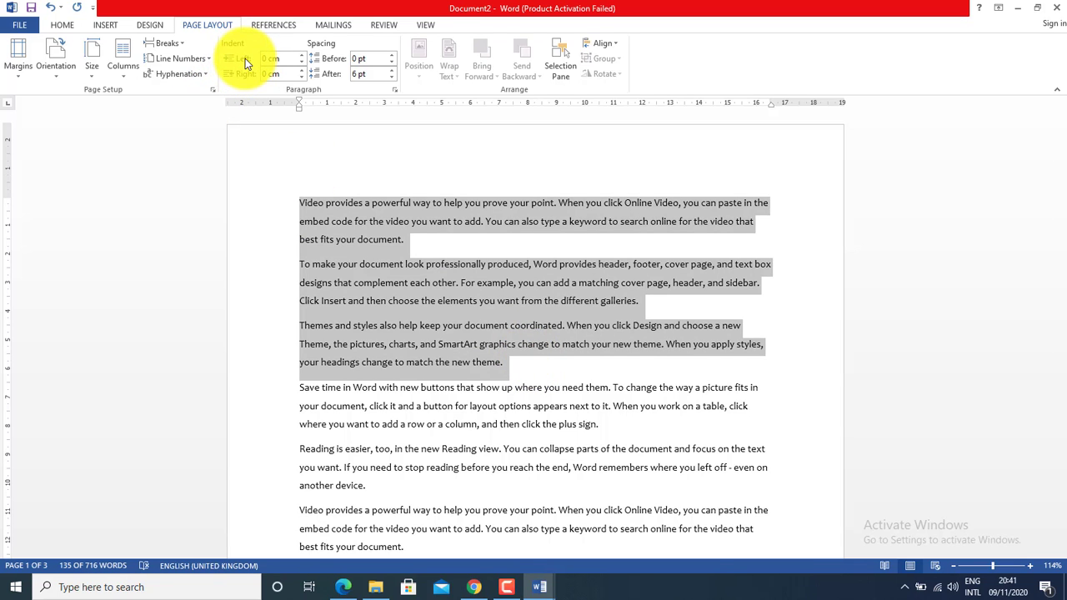
pyautogui.click(303, 62)
pyautogui.click(303, 62)
pyautogui.click(303, 61)
pyautogui.click(304, 62)
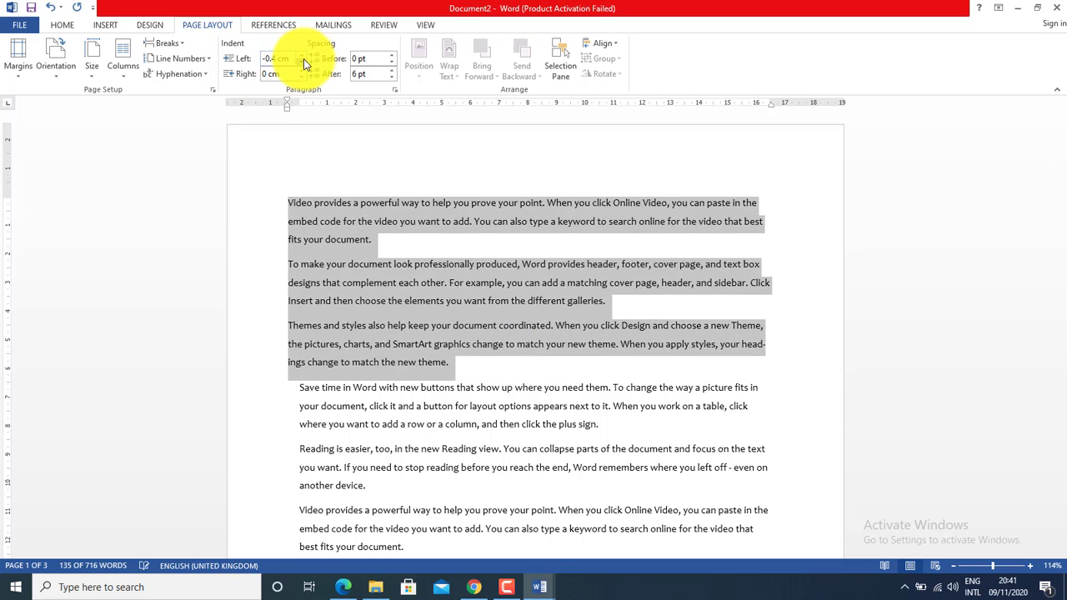
pyautogui.click(304, 62)
pyautogui.click(304, 62)
# Return the left indent of the first three paragraphs to 0 cm.
pyautogui.click(300, 54)
pyautogui.click(301, 54)
pyautogui.click(301, 54)
pyautogui.click(301, 54)
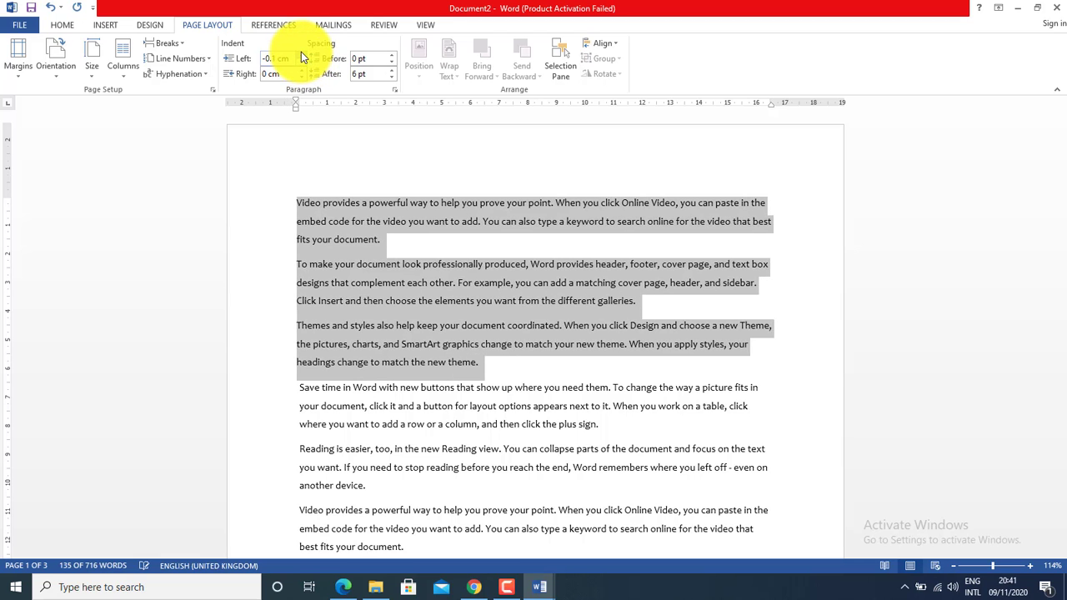
pyautogui.click(300, 53)
pyautogui.click(301, 53)
# Increase the right indent of the first three paragraphs in small increments.
pyautogui.click(301, 70)
pyautogui.click(301, 70)
pyautogui.click(301, 70)
pyautogui.click(301, 71)
pyautogui.click(301, 70)
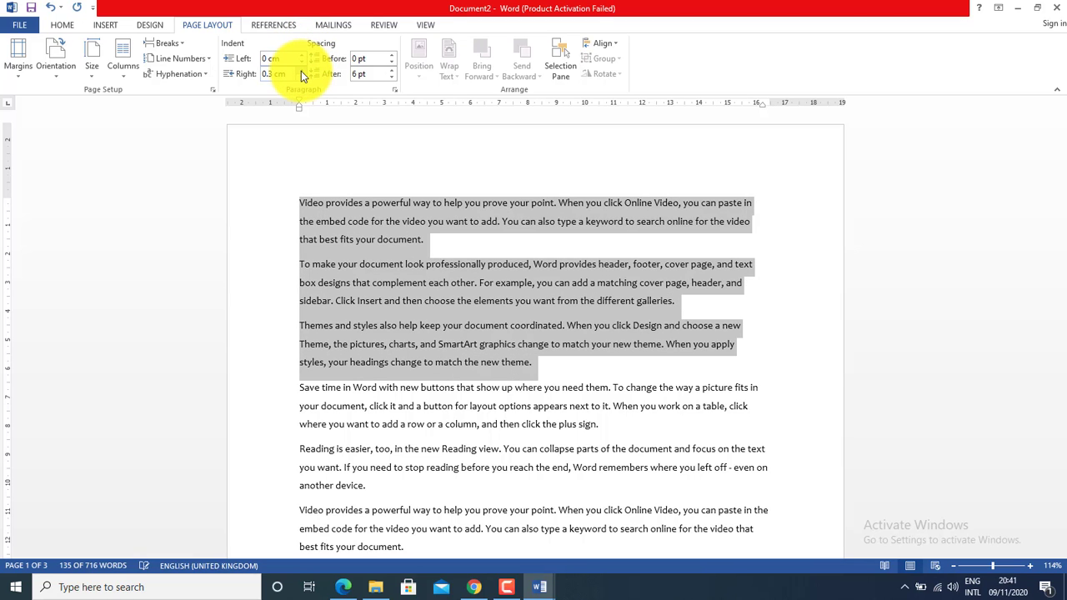
pyautogui.click(301, 70)
# Decrease the right indent of the first three paragraphs to -0.4 cm.
pyautogui.click(301, 78)
pyautogui.click(301, 77)
pyautogui.click(301, 78)
pyautogui.click(301, 78)
pyautogui.click(301, 78)
pyautogui.click(301, 78)
pyautogui.click(301, 78)
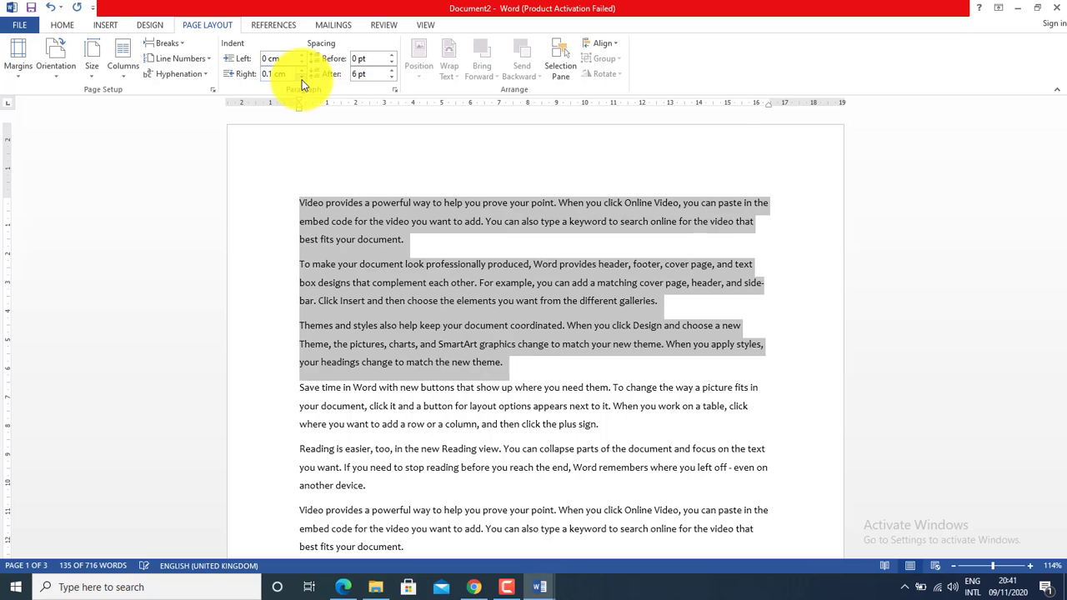
pyautogui.click(301, 78)
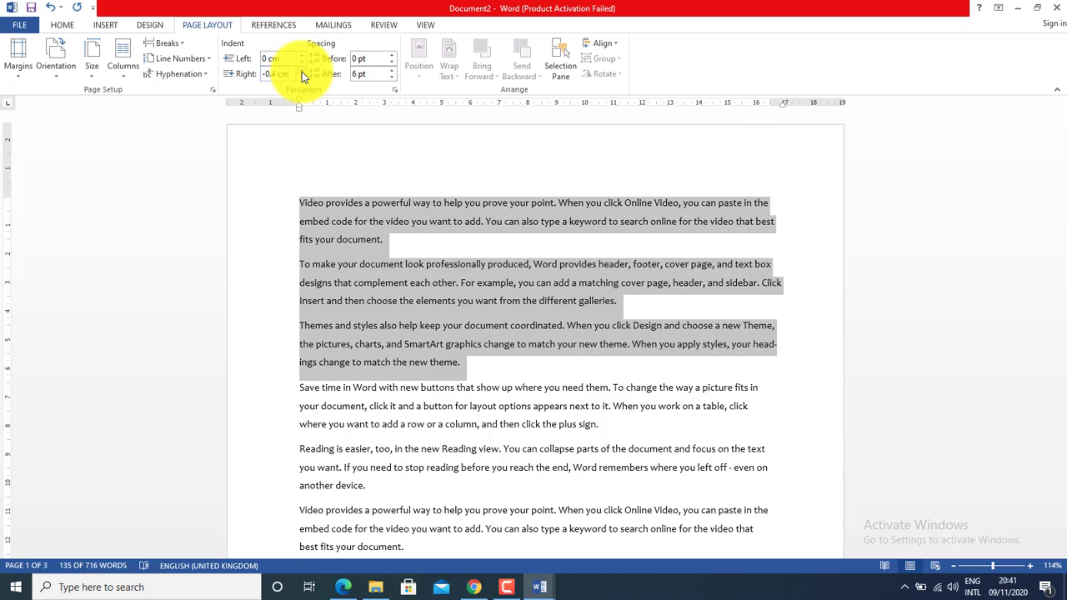
# Raise the right indent of the first three paragraphs to 0.9 cm.
pyautogui.click(301, 70)
pyautogui.click(301, 70)
pyautogui.click(301, 70)
pyautogui.click(301, 70)
pyautogui.click(301, 70)
pyautogui.click(301, 70)
pyautogui.click(301, 70)
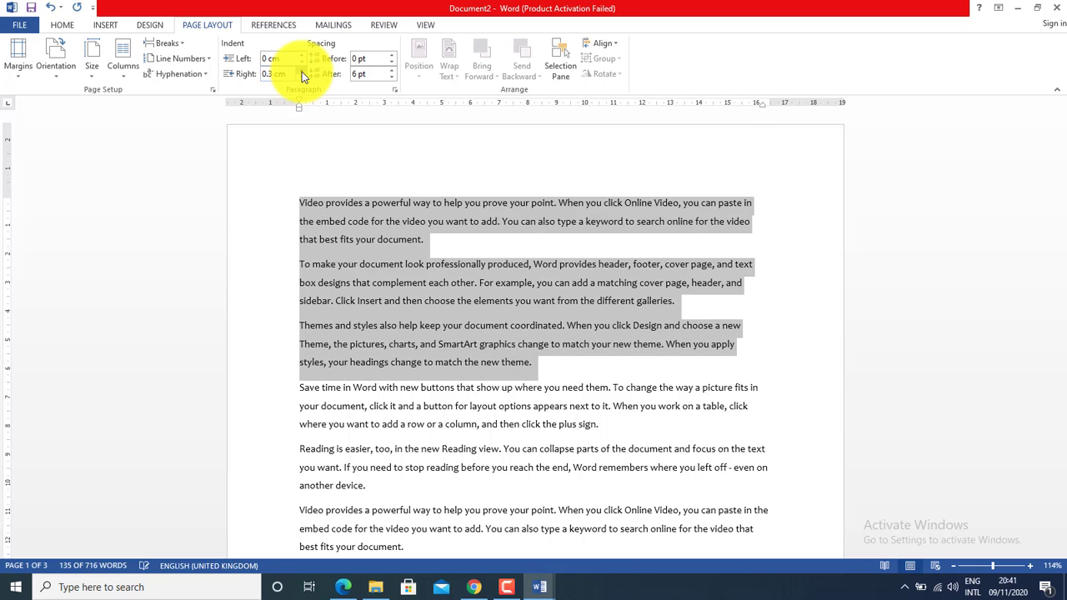
pyautogui.click(302, 70)
pyautogui.click(302, 70)
pyautogui.click(302, 70)
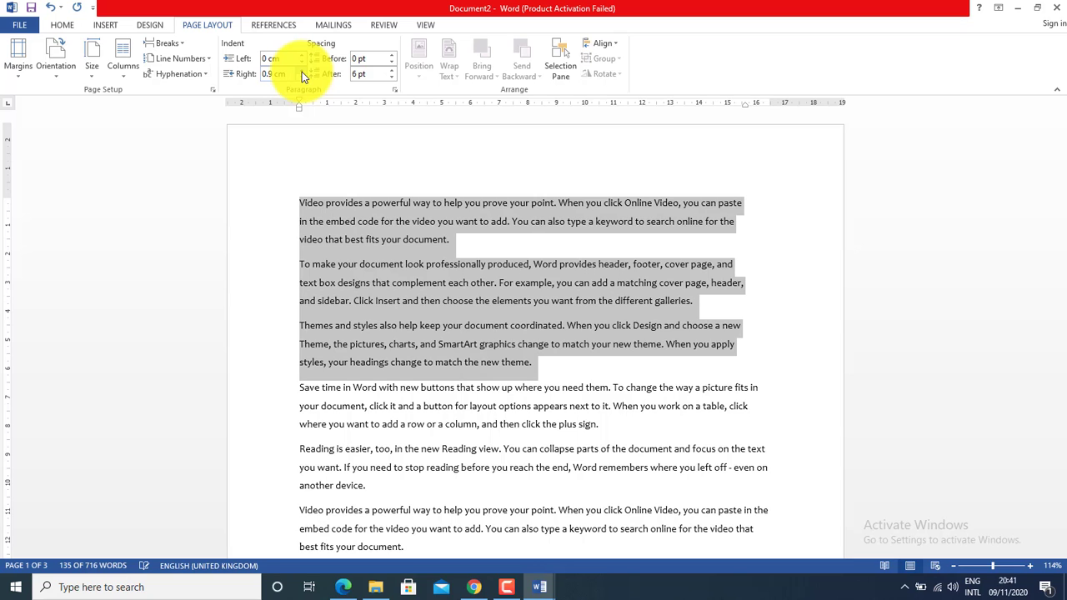
# Reset the right indent of the first three paragraphs to 0 cm.
pyautogui.click(302, 77)
pyautogui.click(301, 77)
pyautogui.click(302, 78)
pyautogui.click(302, 77)
pyautogui.click(302, 76)
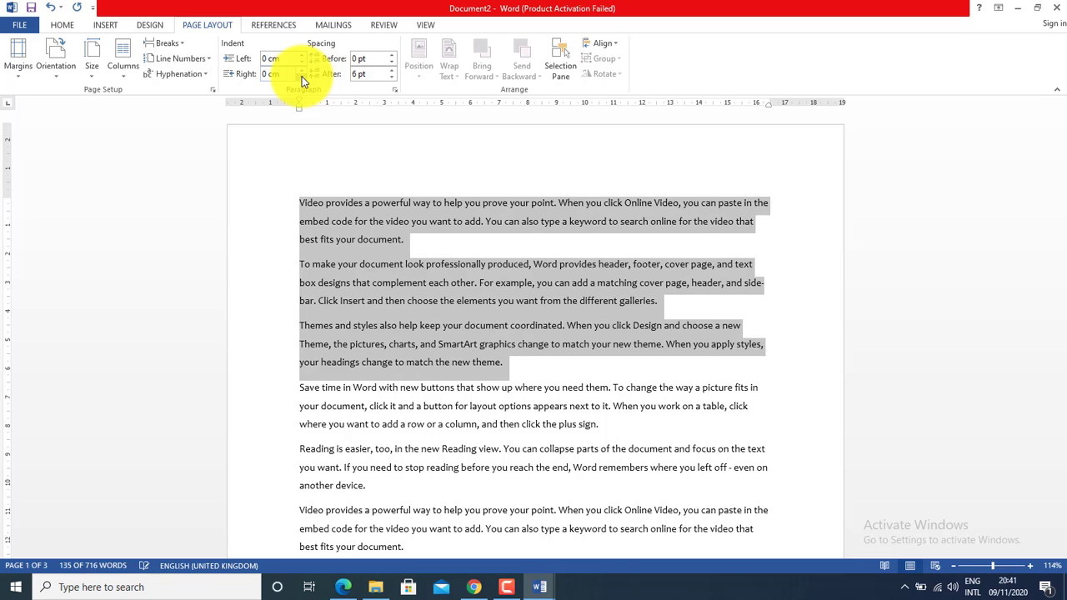
pyautogui.click(301, 77)
# Move the first three paragraphs several levels inward with Increase Indent.
pyautogui.click(58, 25)
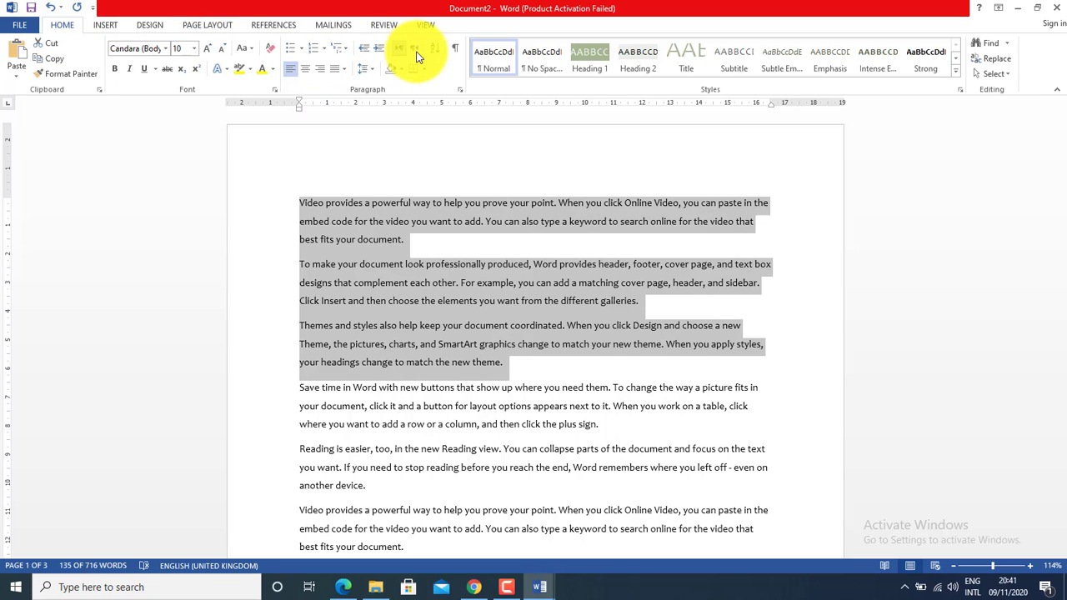
pyautogui.click(376, 48)
pyautogui.click(377, 48)
pyautogui.click(377, 48)
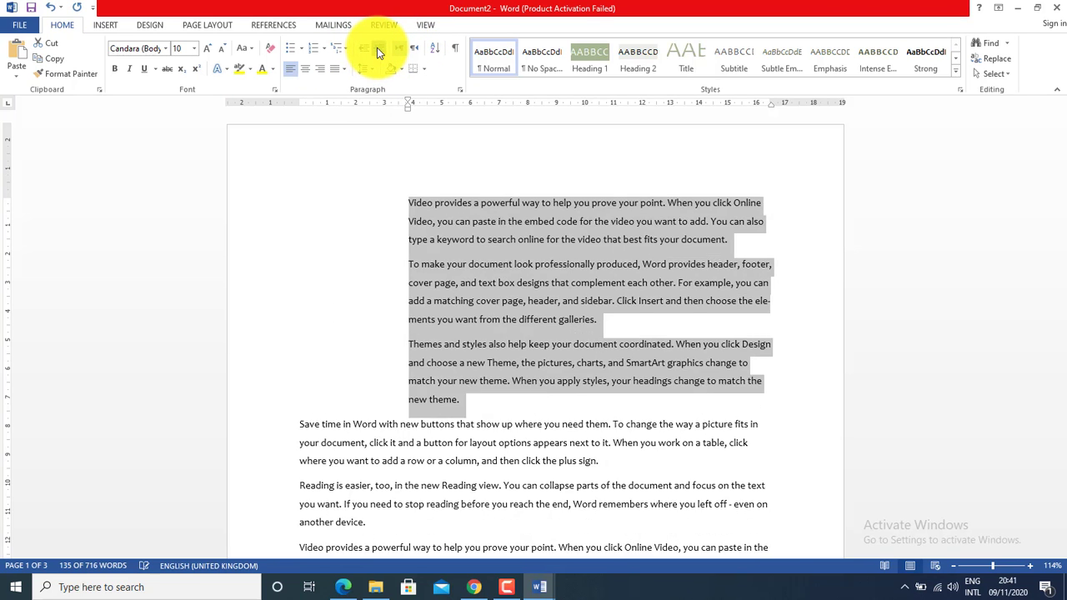
pyautogui.click(377, 48)
# Bring the first three paragraphs back to the left margin with Decrease Indent.
pyautogui.click(365, 48)
pyautogui.click(365, 48)
pyautogui.click(365, 48)
pyautogui.click(364, 47)
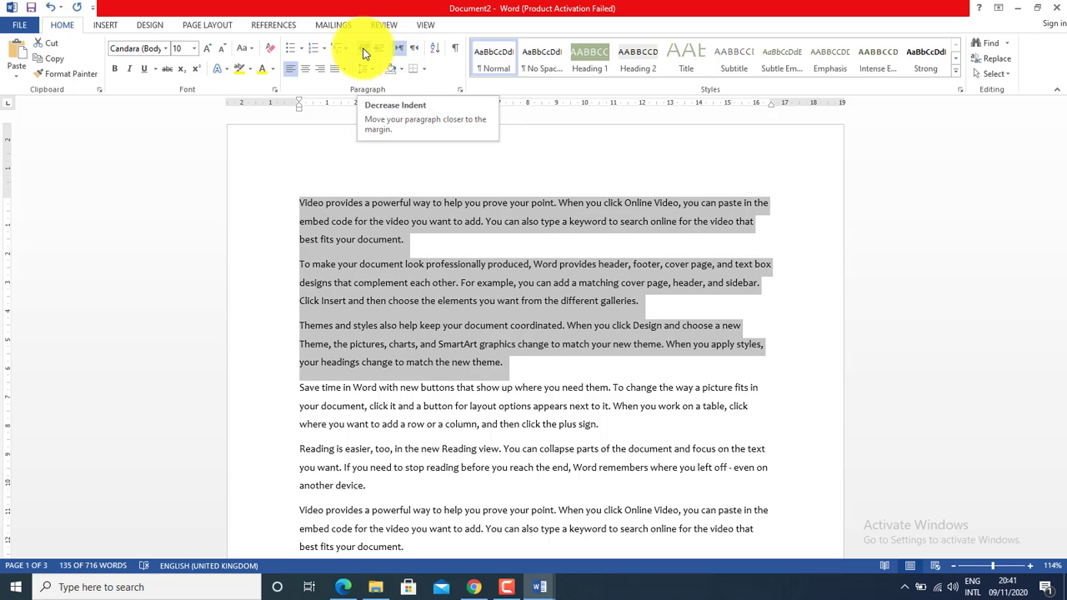
# Increase the spacing before the first three paragraphs by several increments.
pyautogui.moveTo(302, 113)
pyautogui.mouseDown()
pyautogui.moveTo(322, 113)
pyautogui.moveTo(298, 114)
pyautogui.mouseUp()
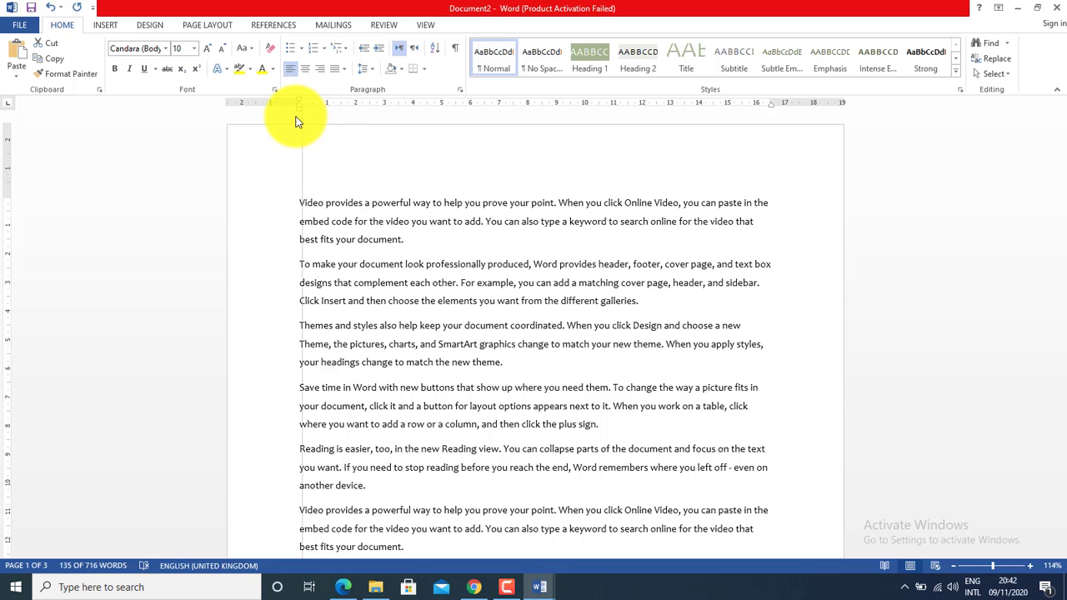
pyautogui.click(200, 28)
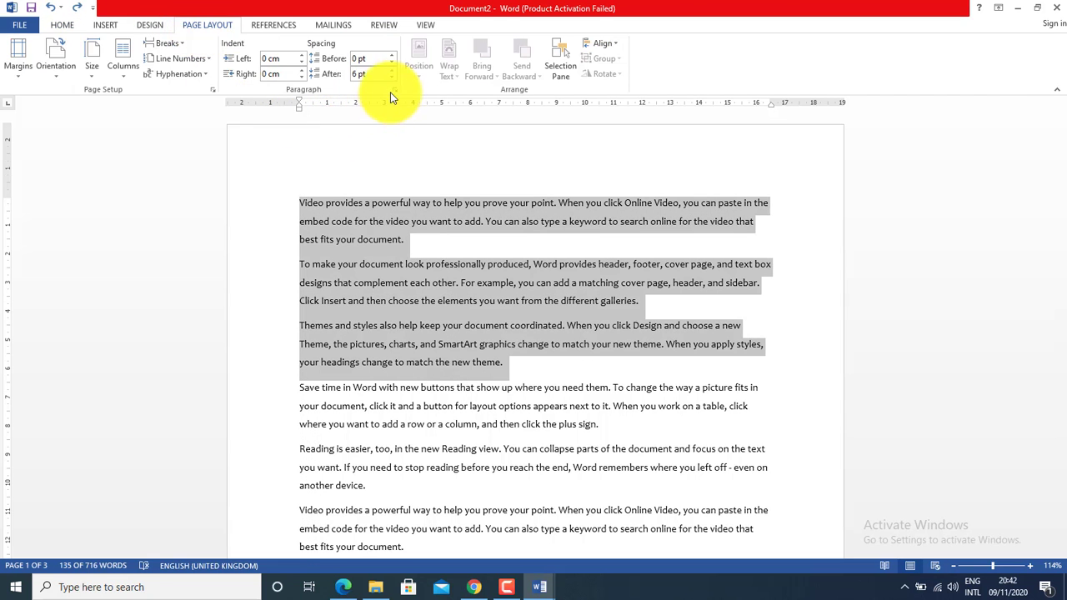
pyautogui.click(393, 62)
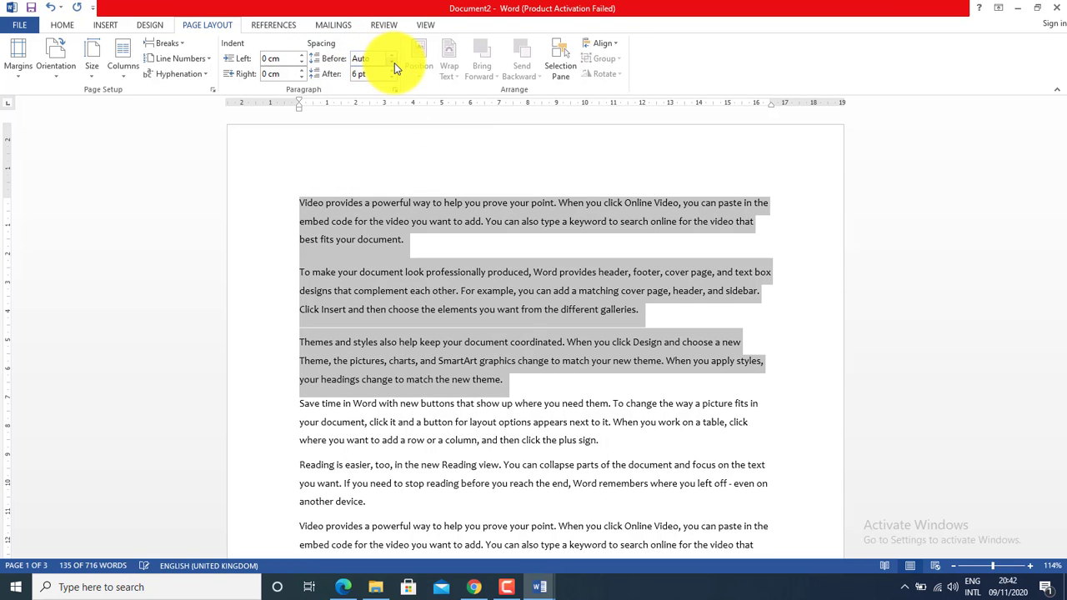
pyautogui.click(393, 55)
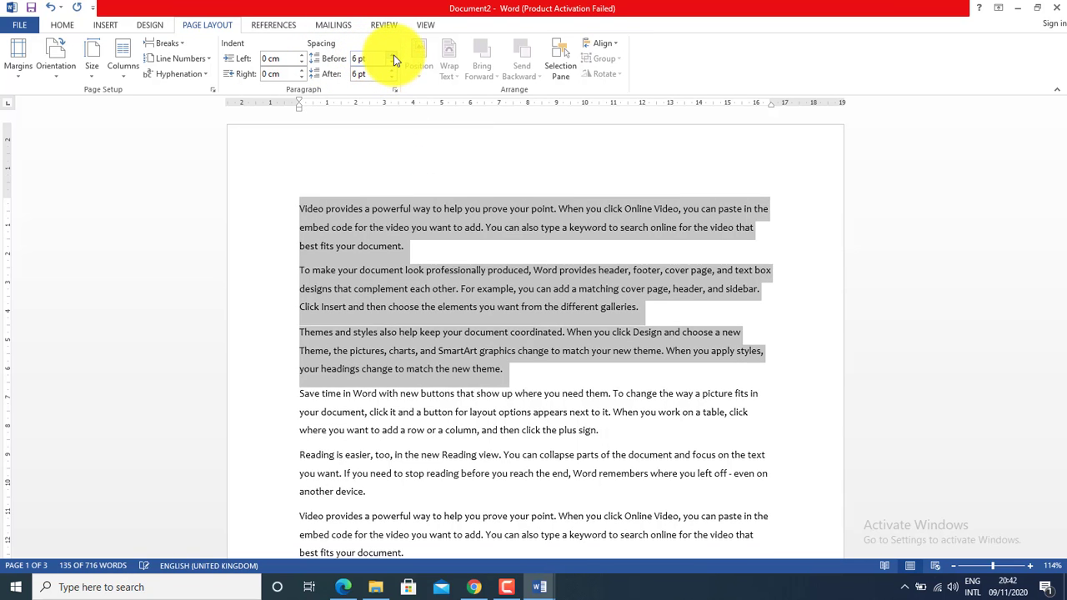
pyautogui.click(394, 55)
pyautogui.click(394, 55)
pyautogui.click(393, 55)
pyautogui.click(394, 55)
pyautogui.click(394, 55)
# Bring the spacing before the first three paragraphs back down to 0 pt.
pyautogui.click(391, 60)
pyautogui.click(391, 60)
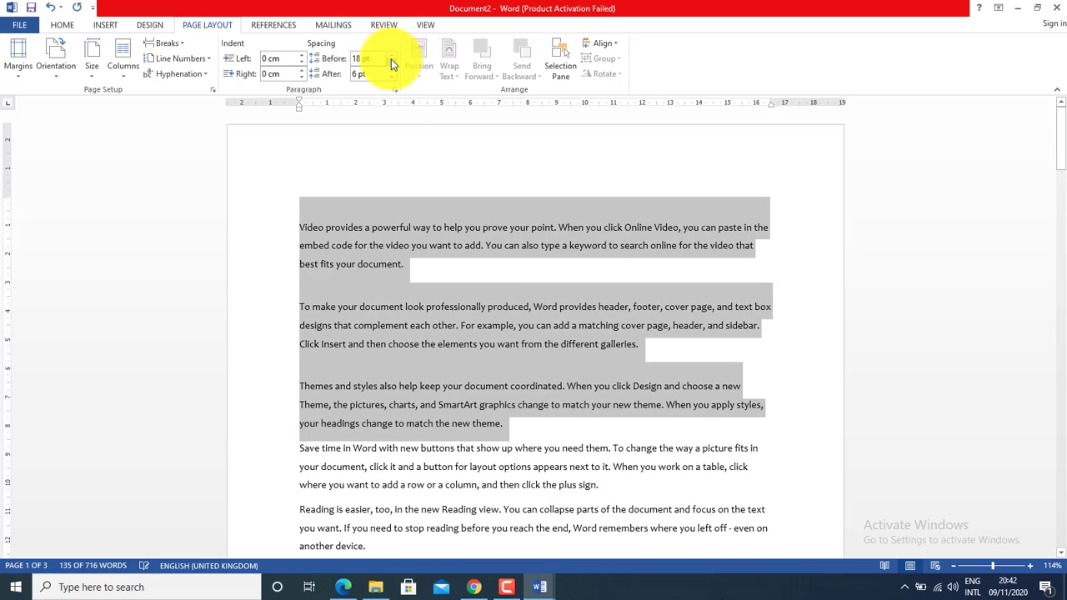
pyautogui.click(391, 60)
pyautogui.click(391, 60)
pyautogui.click(391, 60)
pyautogui.click(391, 60)
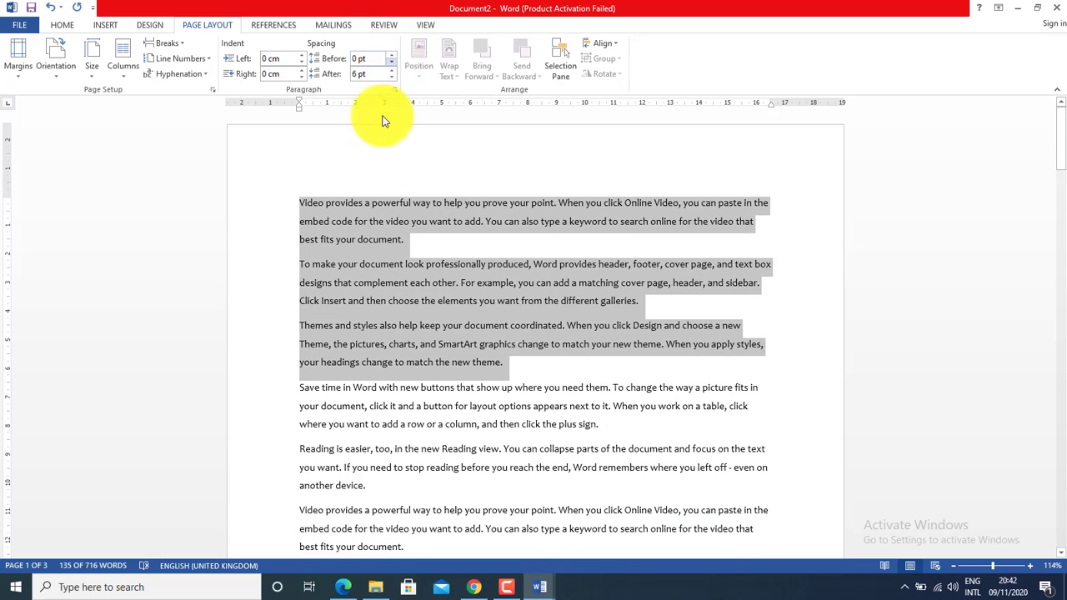
# Try Auto spacing after the first three paragraphs, and raise it in increments to 36 pt.
pyautogui.click(392, 78)
pyautogui.click(392, 78)
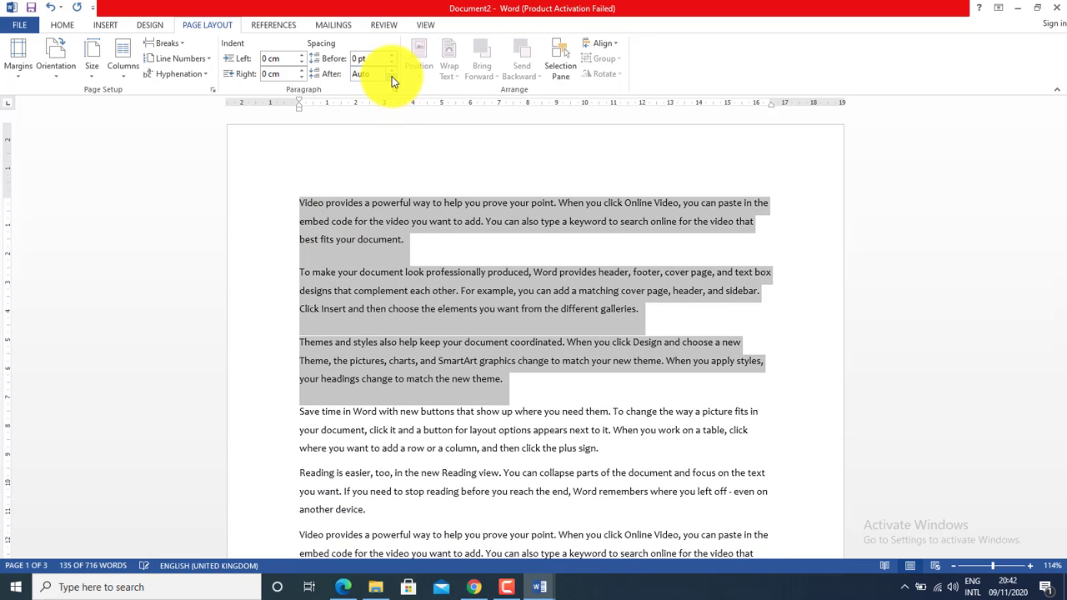
pyautogui.click(392, 71)
pyautogui.click(392, 71)
pyautogui.click(392, 71)
pyautogui.click(392, 71)
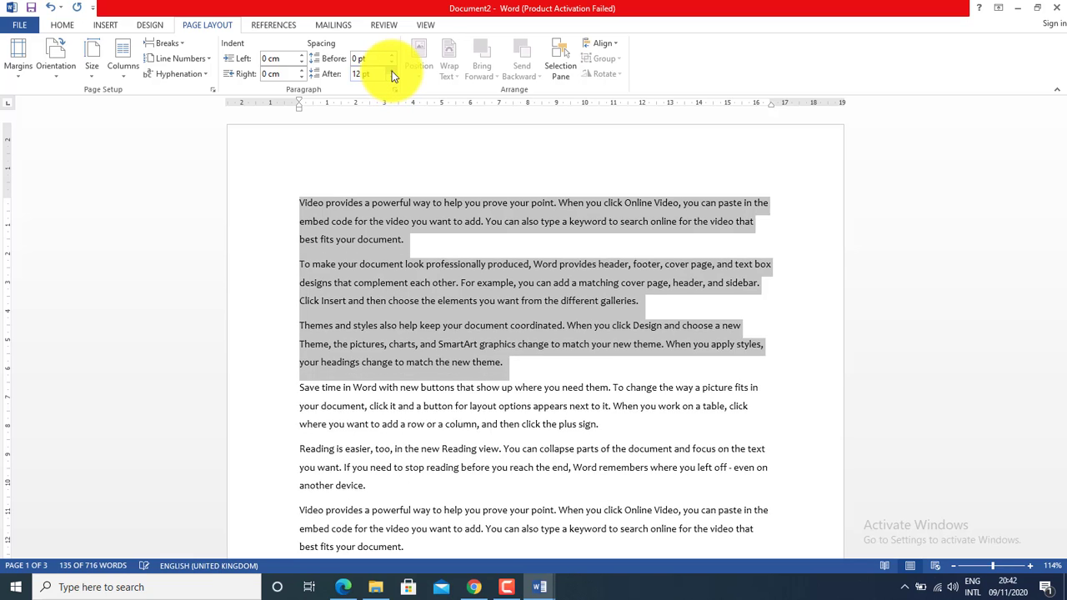
pyautogui.click(391, 71)
pyautogui.click(392, 71)
pyautogui.click(392, 71)
# Lower the spacing after the first three paragraphs to Auto.
pyautogui.click(392, 77)
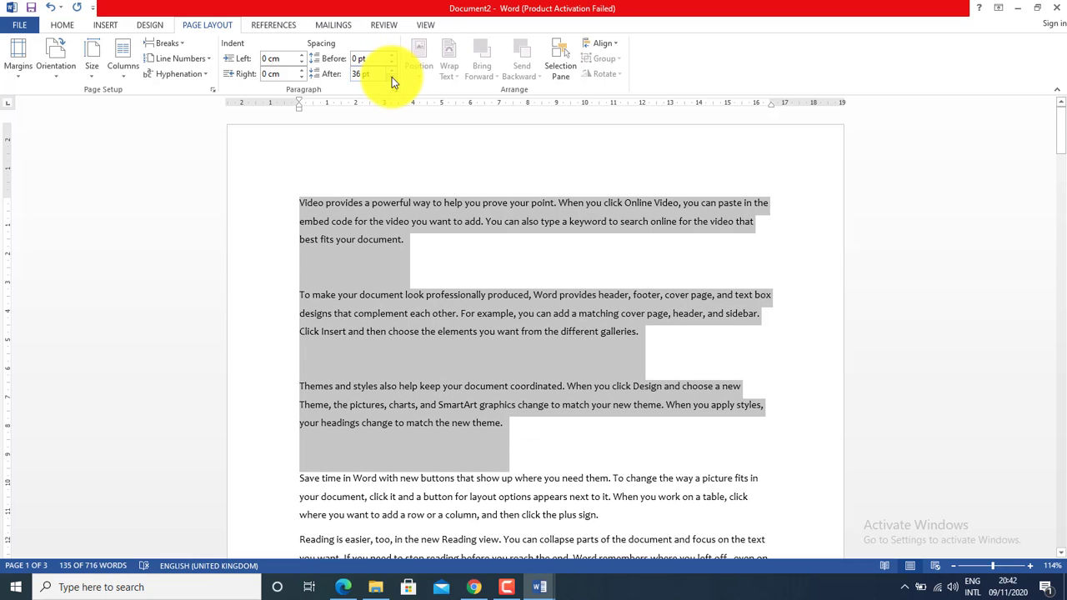
pyautogui.click(392, 77)
pyautogui.click(392, 78)
pyautogui.click(392, 78)
pyautogui.click(392, 77)
pyautogui.click(392, 77)
pyautogui.click(392, 77)
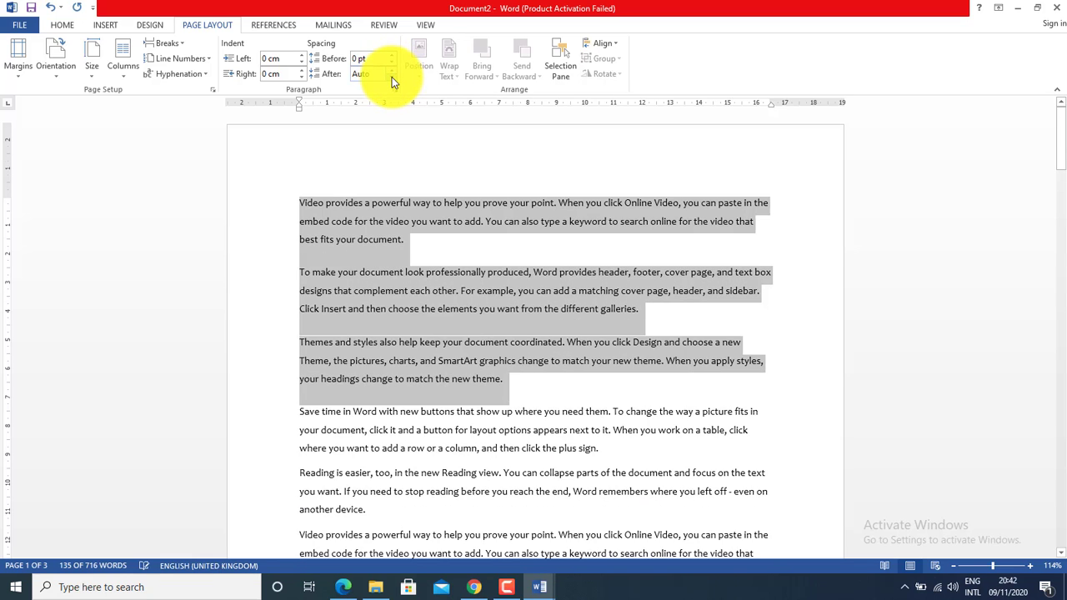
pyautogui.click(391, 78)
# Select the first four paragraphs and raise the spacing before them to 48 pt.
pyautogui.moveTo(300, 203); pyautogui.dragTo(381, 406)
pyautogui.click(391, 55)
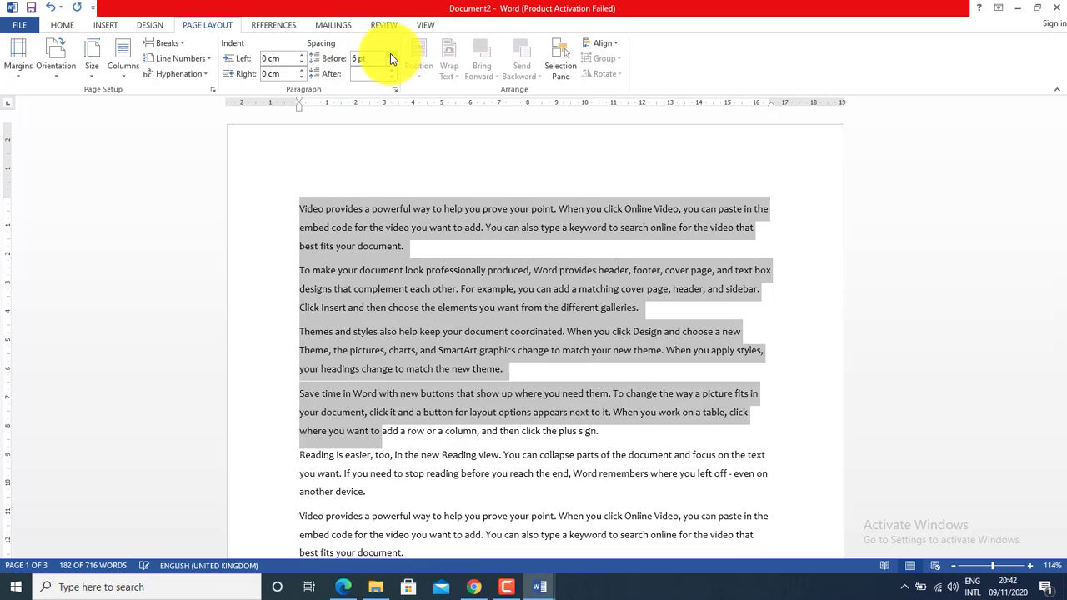
pyautogui.click(390, 55)
pyautogui.click(390, 55)
pyautogui.click(390, 55)
pyautogui.click(390, 55)
pyautogui.click(390, 55)
pyautogui.click(390, 55)
pyautogui.click(390, 55)
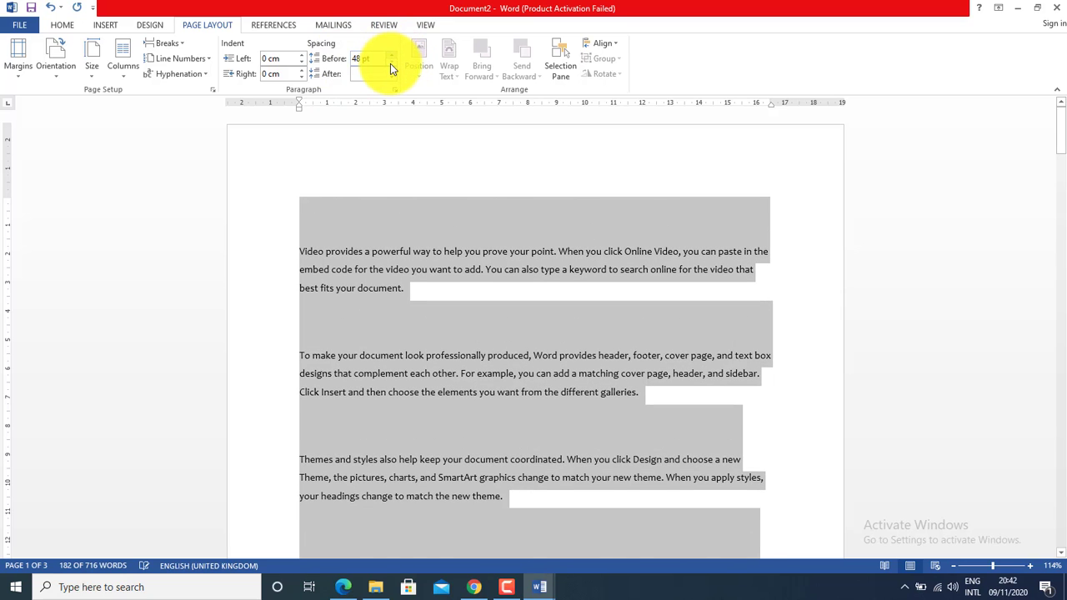
# Lower the spacing before the first four paragraphs to Auto.
pyautogui.click(391, 63)
pyautogui.click(391, 63)
pyautogui.click(391, 63)
pyautogui.click(391, 63)
pyautogui.click(391, 64)
pyautogui.click(391, 63)
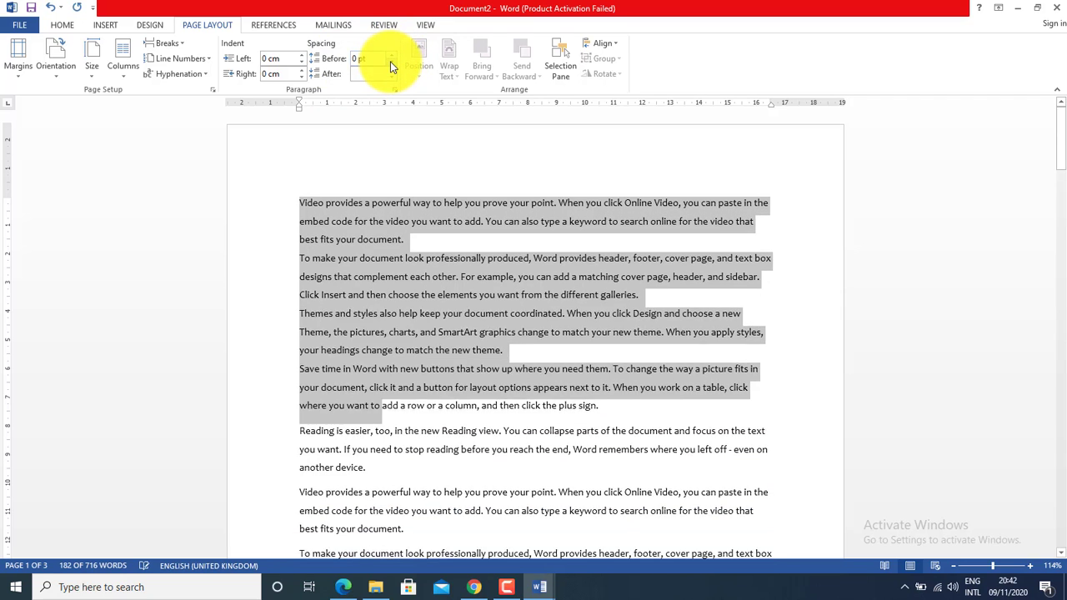
pyautogui.click(391, 64)
pyautogui.click(391, 63)
pyautogui.click(393, 61)
# Undo the spacing changes made to the first four paragraphs and clear the text selection.
pyautogui.hotkey('ctrl', 'z')
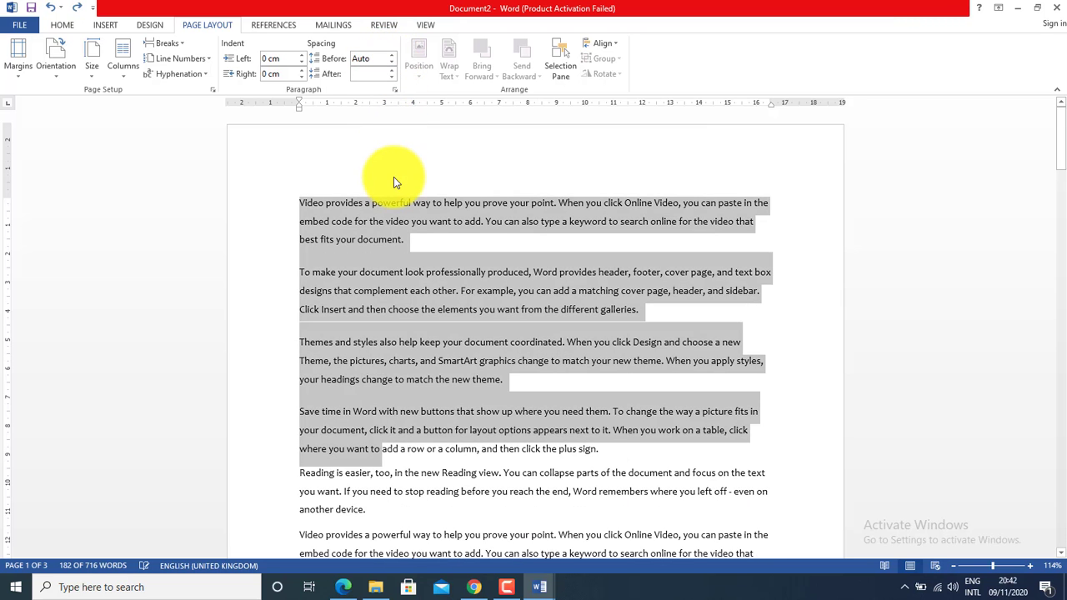
pyautogui.hotkey('ctrl', 'y')
pyautogui.hotkey('ctrl', 'y')
pyautogui.hotkey('ctrl', 'y')
pyautogui.hotkey('ctrl', 'y')
pyautogui.hotkey('ctrl', 'y')
pyautogui.hotkey('ctrl', 'y')
pyautogui.hotkey('ctrl', 'y')
pyautogui.hotkey('ctrl', 'y')
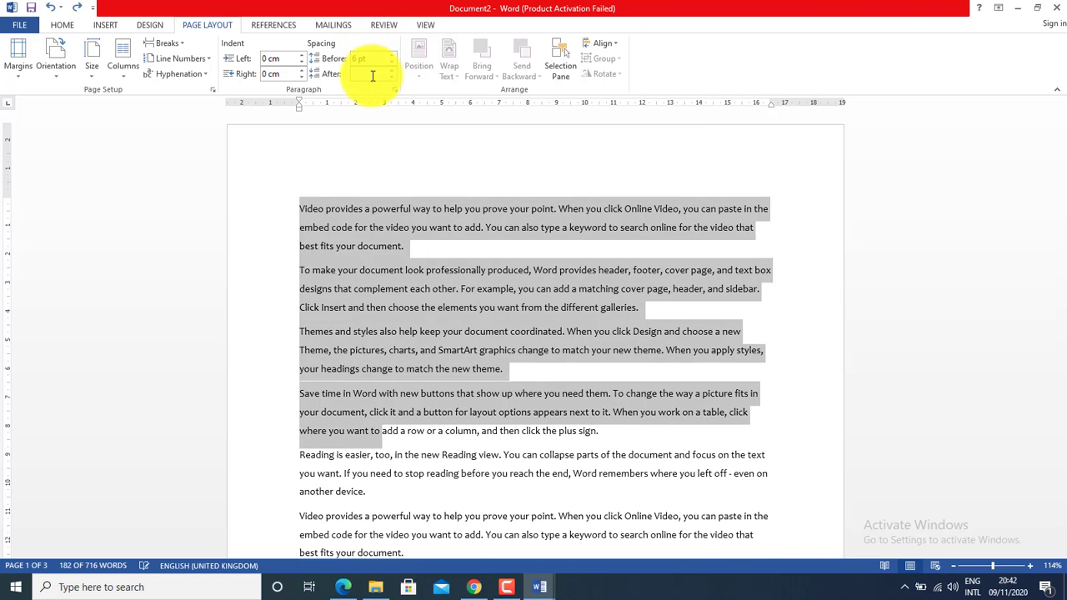
pyautogui.hotkey('ctrl', 'z')
pyautogui.hotkey('ctrl', 'z')
pyautogui.hotkey('ctrl', 'z')
pyautogui.hotkey('ctrl', 'z')
pyautogui.hotkey('ctrl', 'z')
pyautogui.hotkey('ctrl', 'z')
pyautogui.hotkey('ctrl', 'z')
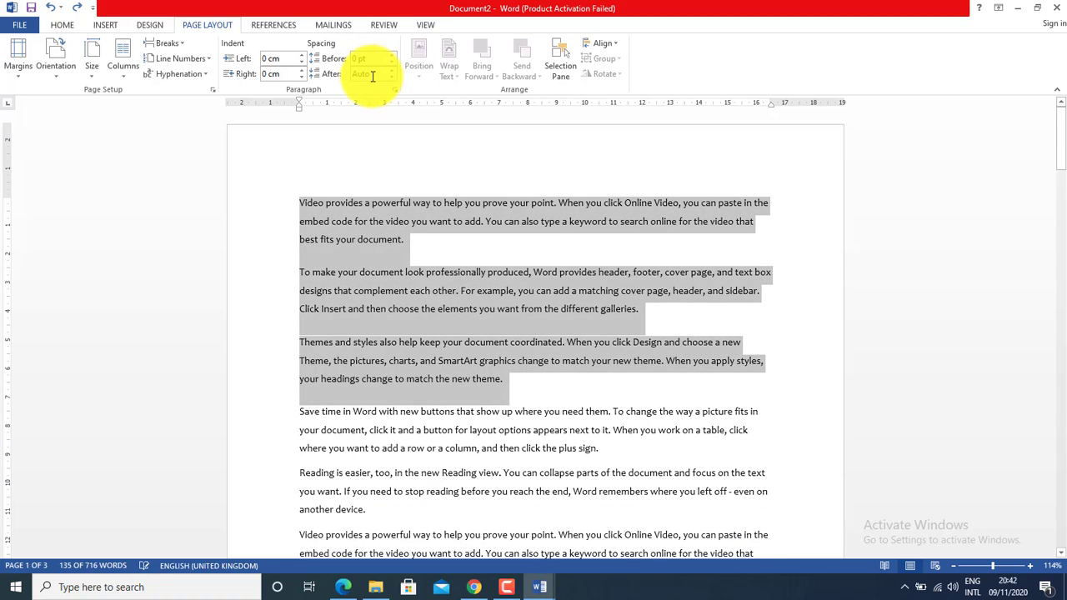
pyautogui.click(408, 190)
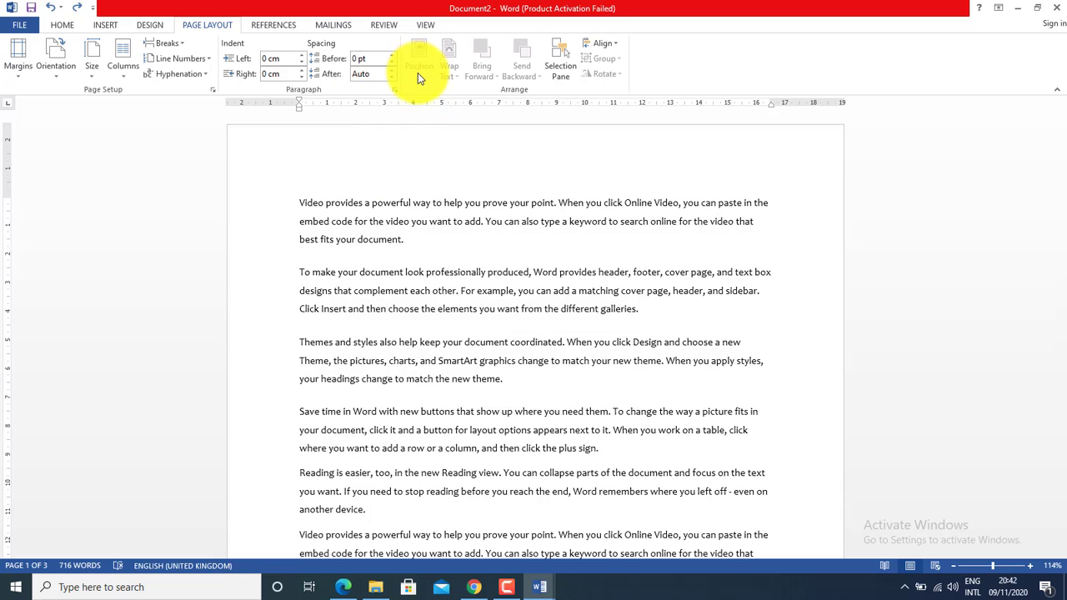
# Draw a rectangle about 6.9 cm wide and 5.3 cm high over the first two paragraphs.
pyautogui.click(104, 27)
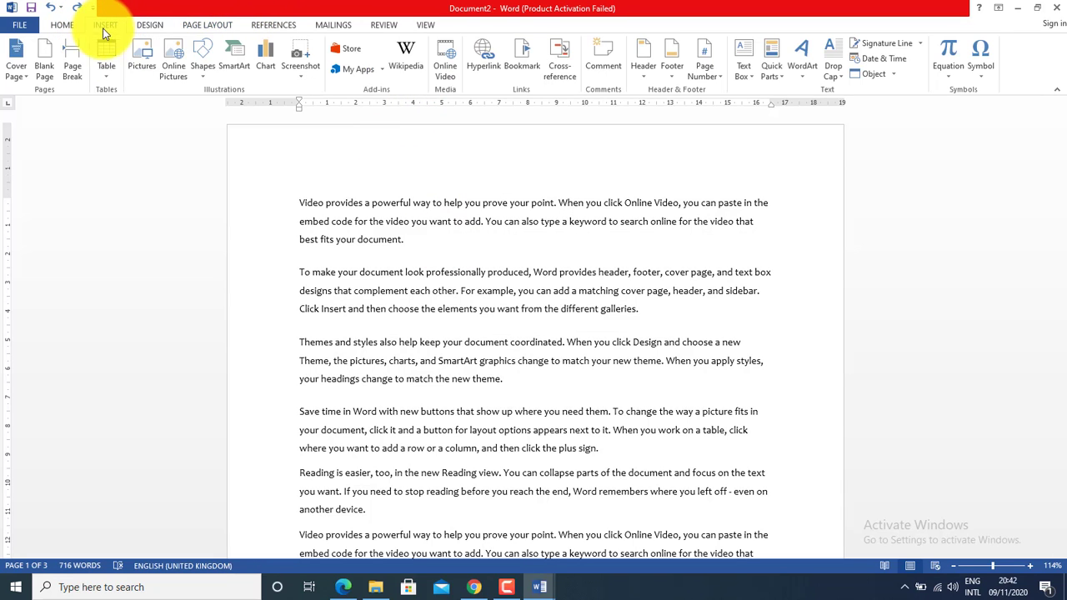
pyautogui.click(202, 65)
pyautogui.click(239, 107)
pyautogui.moveTo(351, 189); pyautogui.dragTo(546, 340)
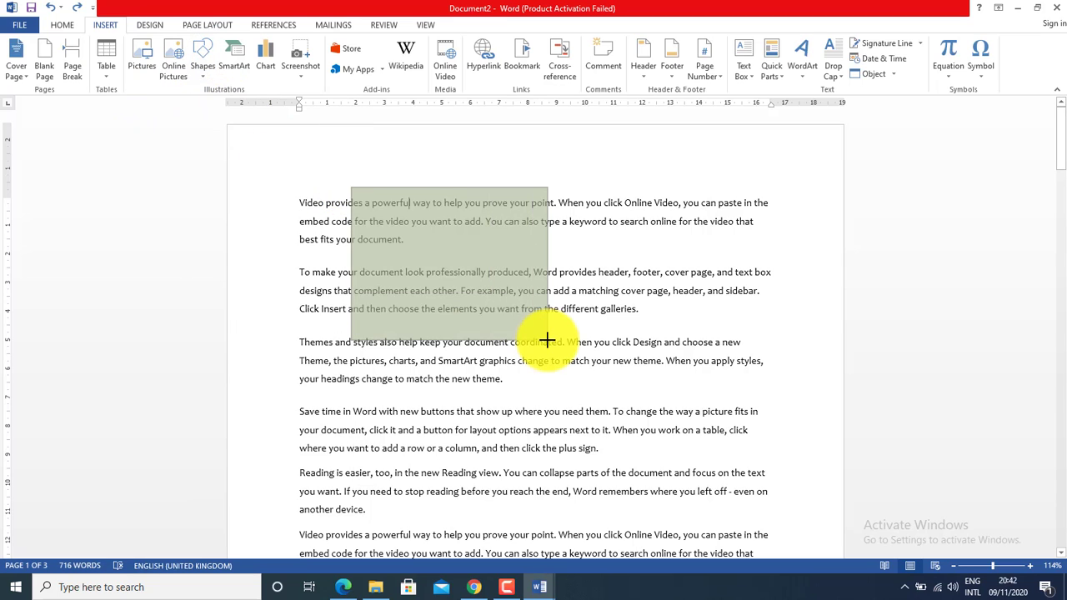
# Duplicate the rectangle to the right of the original and apply the solid black shape style to the copy.
pyautogui.click(223, 28)
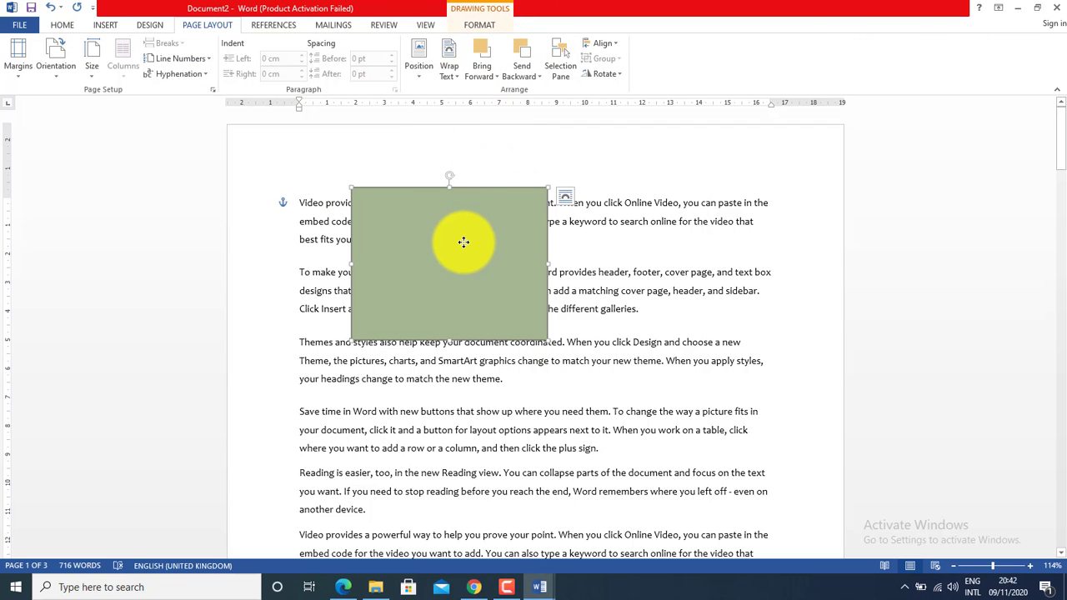
pyautogui.moveTo(464, 242); pyautogui.dragTo(619, 241)
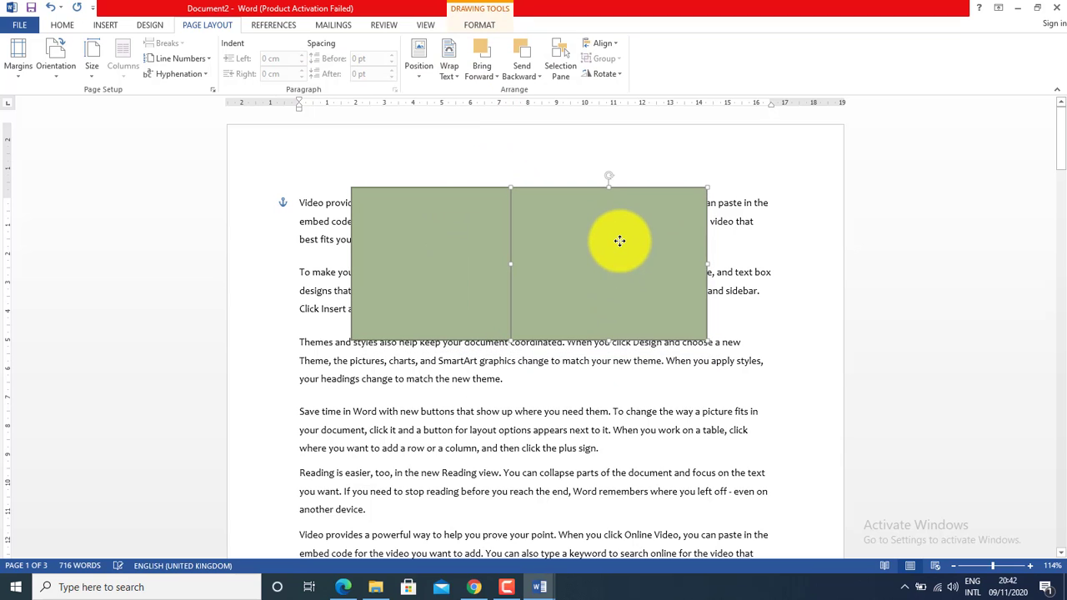
pyautogui.click(481, 28)
pyautogui.click(231, 60)
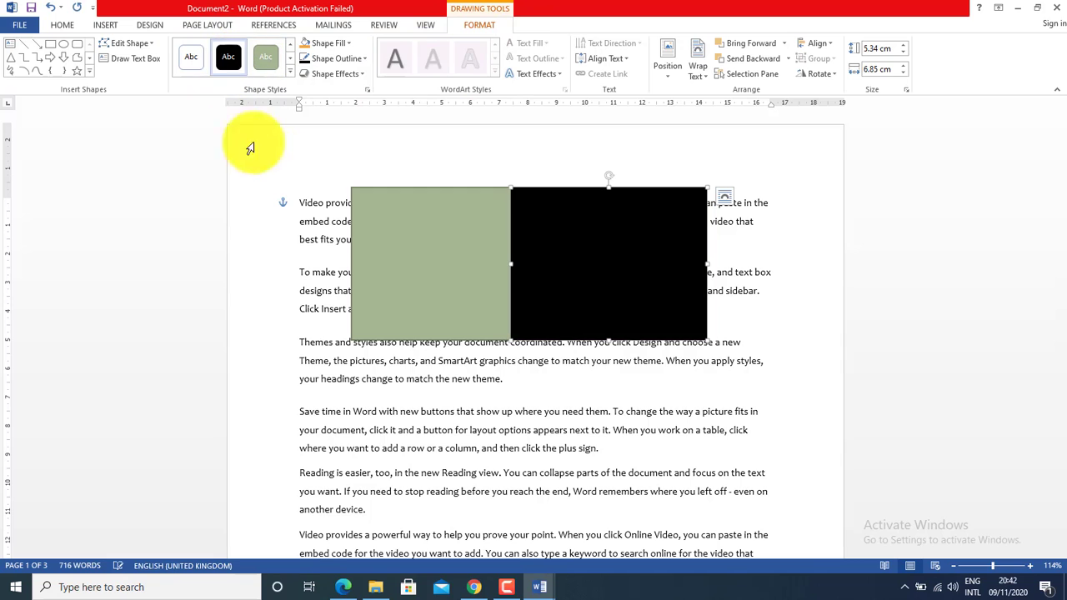
# Move the black rectangle so it overlaps more of the green one, and send it backward behind the green rectangle.
pyautogui.click(200, 25)
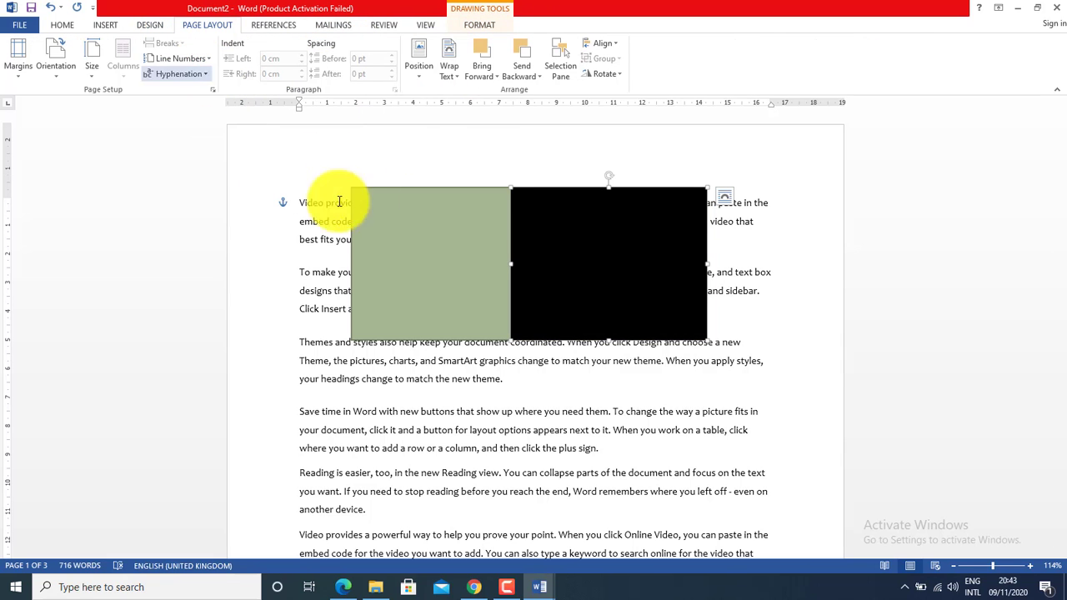
pyautogui.moveTo(550, 226); pyautogui.dragTo(488, 226)
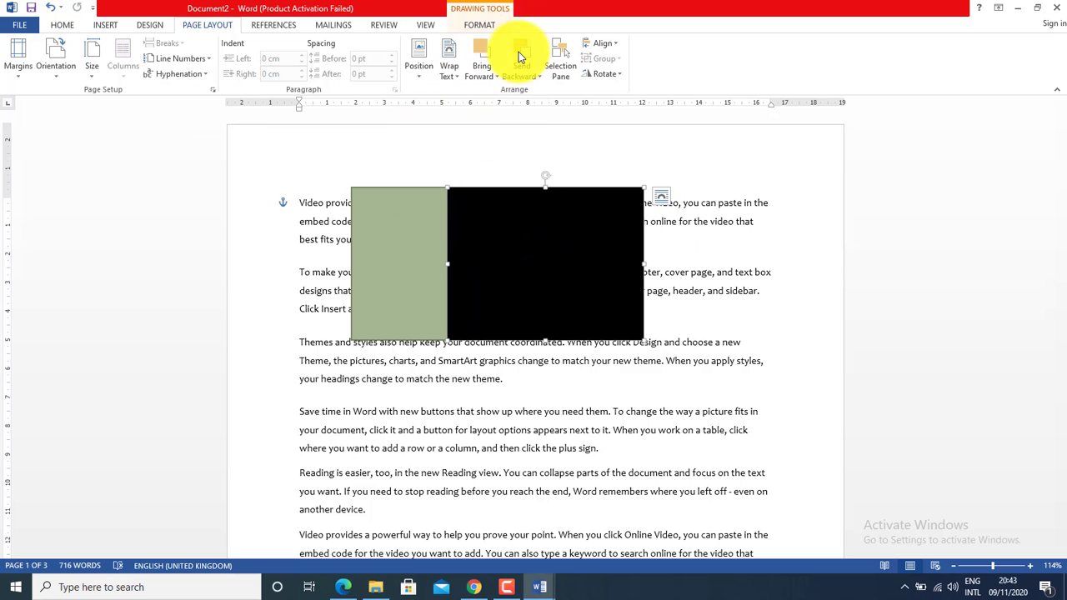
pyautogui.click(517, 75)
pyautogui.click(530, 88)
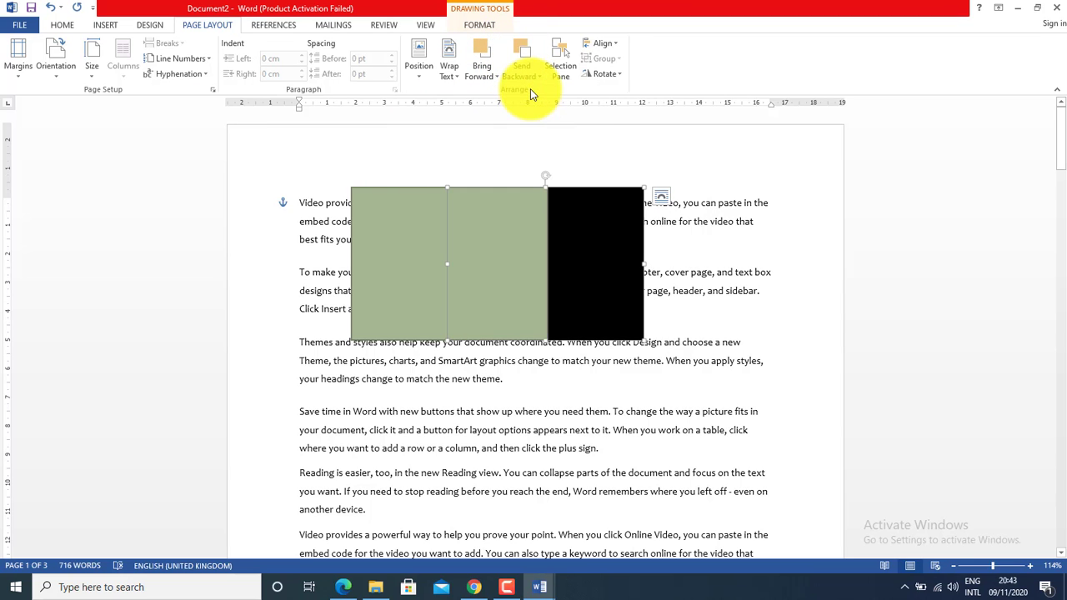
# Send the green rectangle backward behind the black one and deselect it.
pyautogui.click(416, 252)
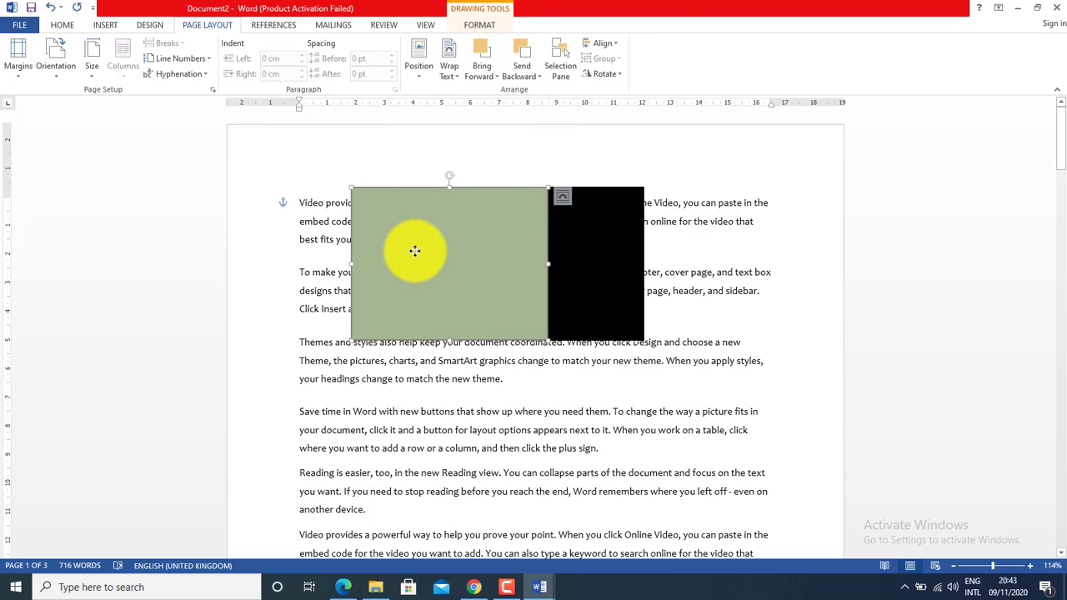
pyautogui.click(517, 74)
pyautogui.click(522, 89)
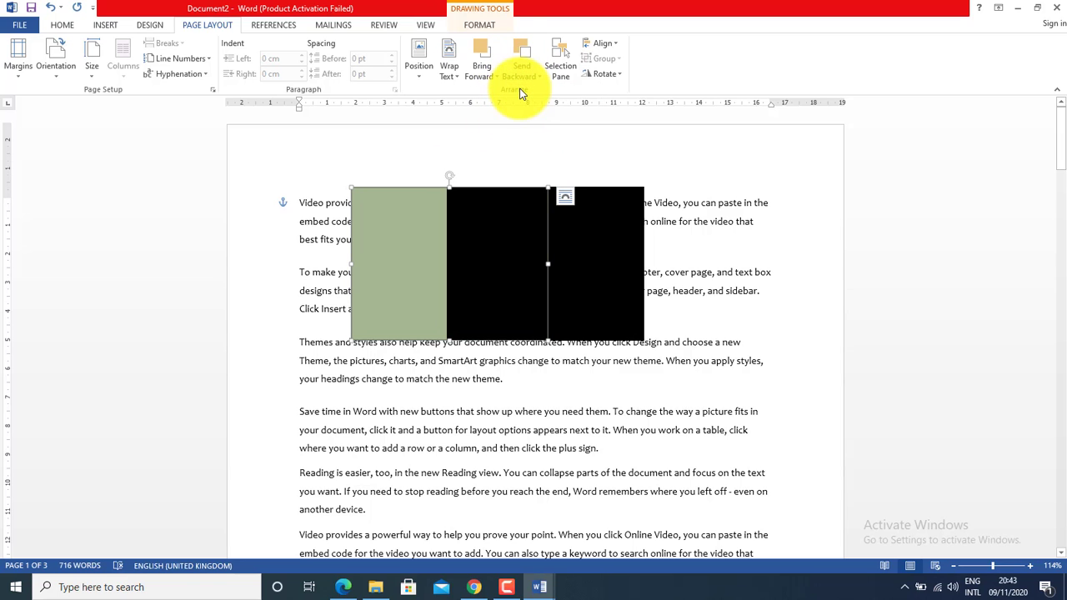
pyautogui.click(705, 291)
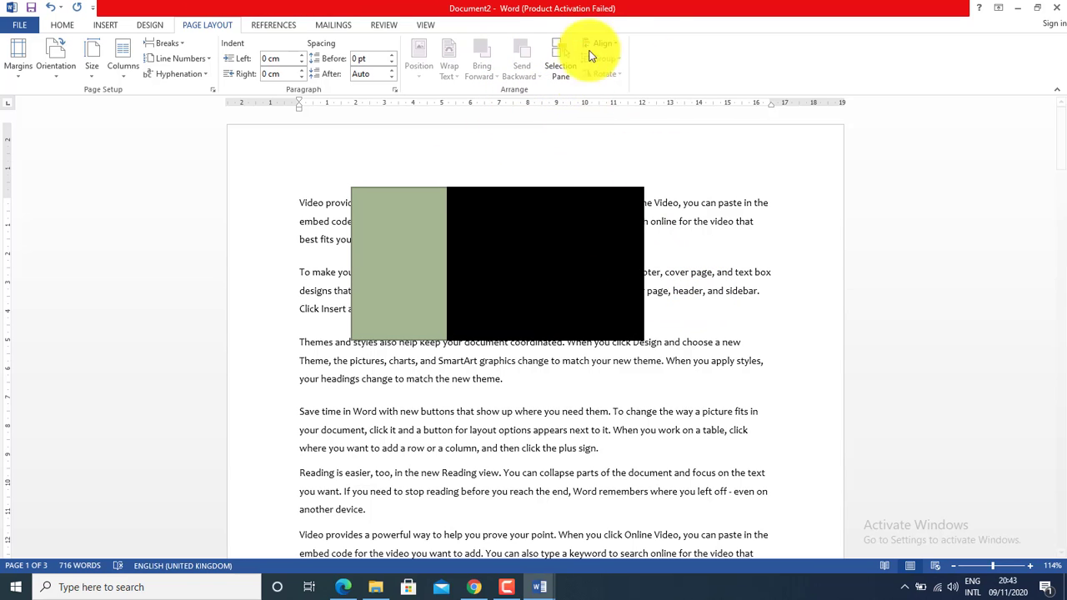
# Open the Selection pane and select Rectangle 2 and Rectangle 1 in turn.
pyautogui.click(563, 70)
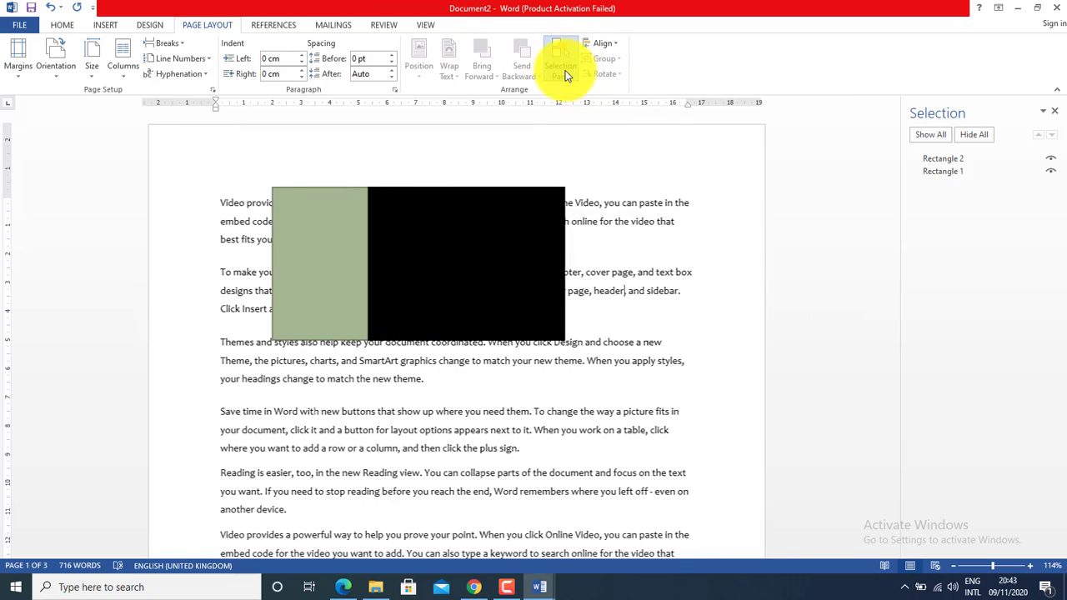
pyautogui.click(944, 159)
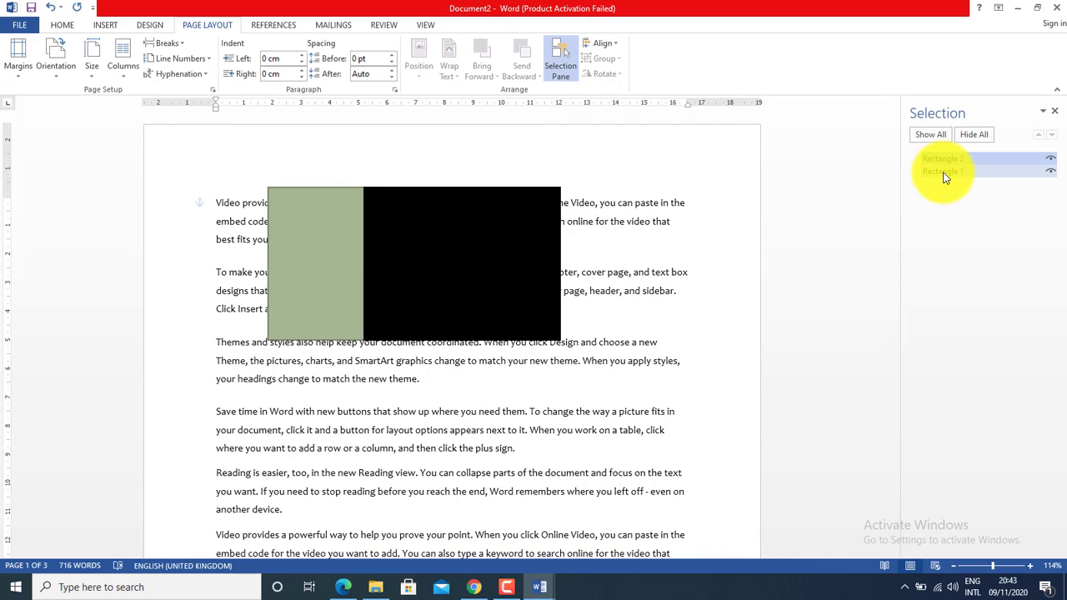
pyautogui.click(945, 173)
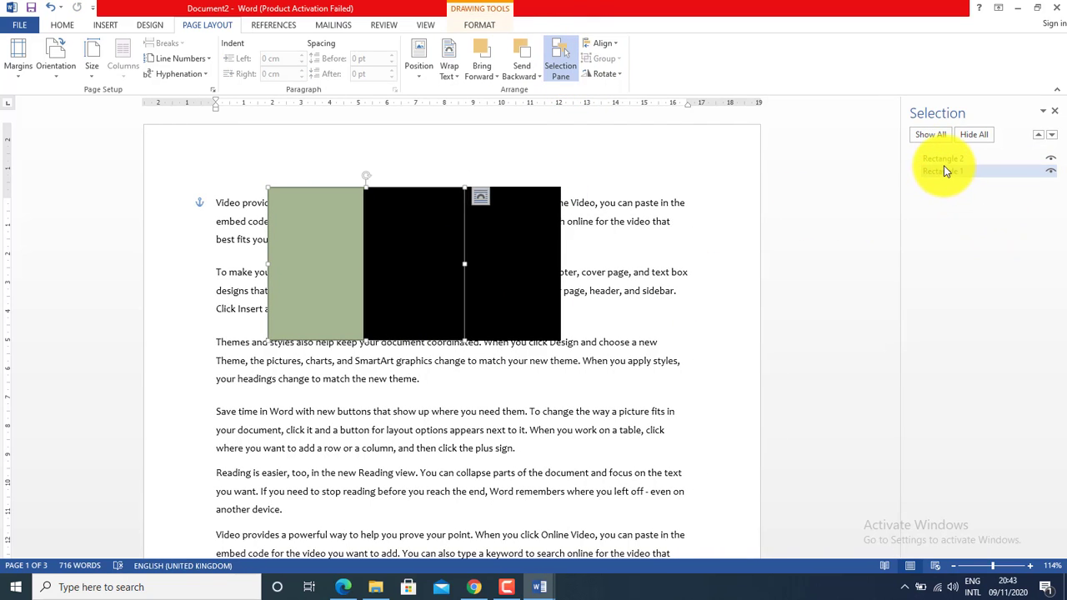
pyautogui.click(943, 167)
pyautogui.click(942, 161)
pyautogui.click(944, 169)
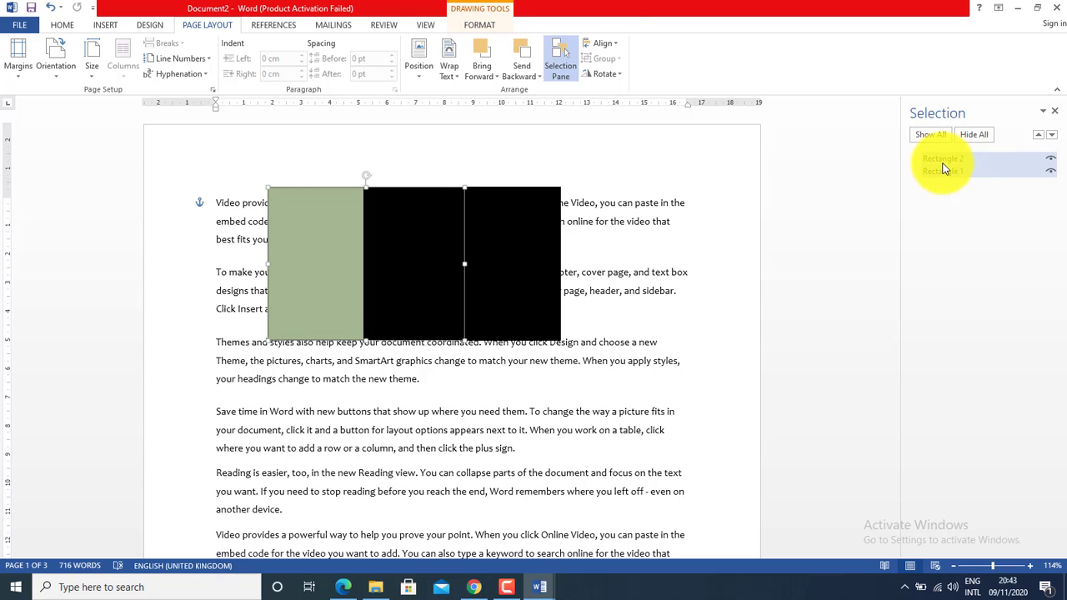
pyautogui.click(611, 71)
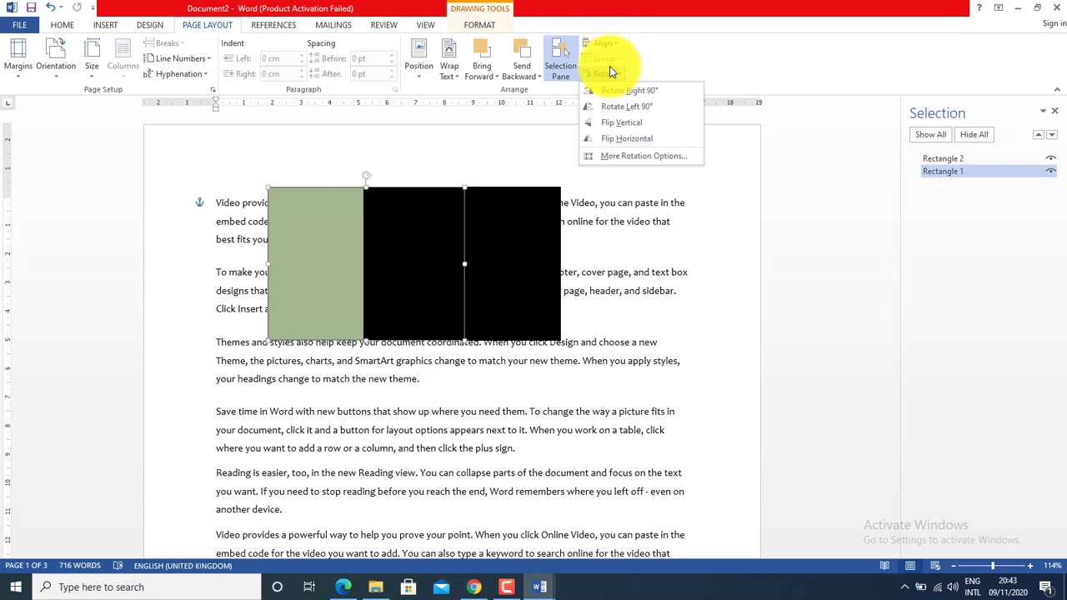
pyautogui.click(1055, 114)
# Move the black rectangle clear of the green one and shrink it to a small square.
pyautogui.moveTo(553, 246); pyautogui.dragTo(649, 256)
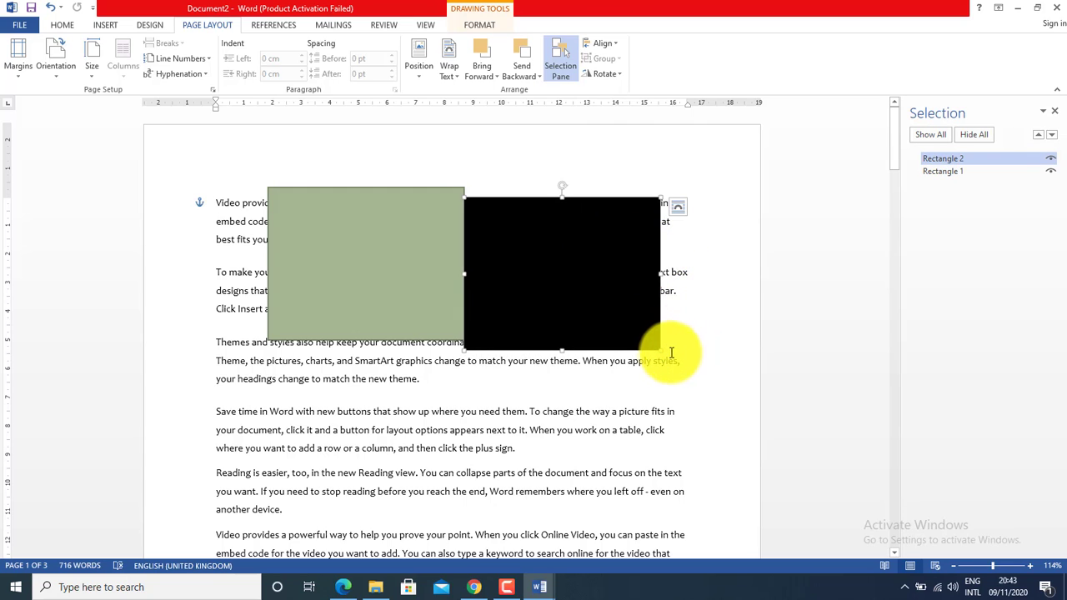
pyautogui.moveTo(658, 348); pyautogui.dragTo(544, 271)
# Paste three copies of the small black square and spread them out beside the green rectangle.
pyautogui.hotkey('ctrl', 'v')
pyautogui.hotkey('ctrl', 'v')
pyautogui.hotkey('ctrl', 'v')
pyautogui.click(544, 233)
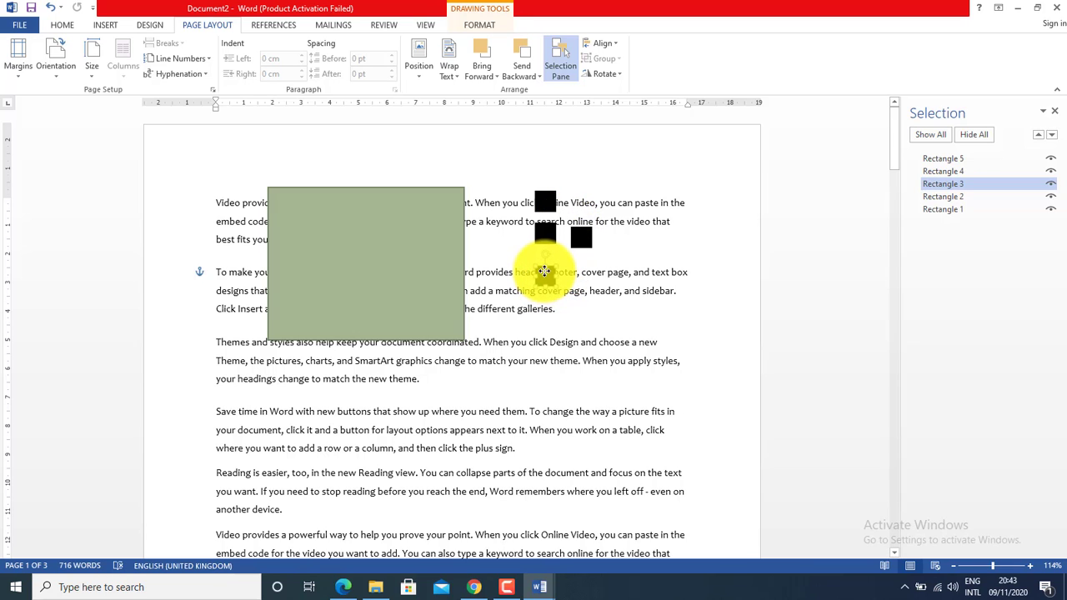
# Move the fourth black square into line beneath the other three and display the drawing gridlines.
pyautogui.click(579, 238)
pyautogui.moveTo(579, 238); pyautogui.dragTo(545, 299)
pyautogui.click(603, 43)
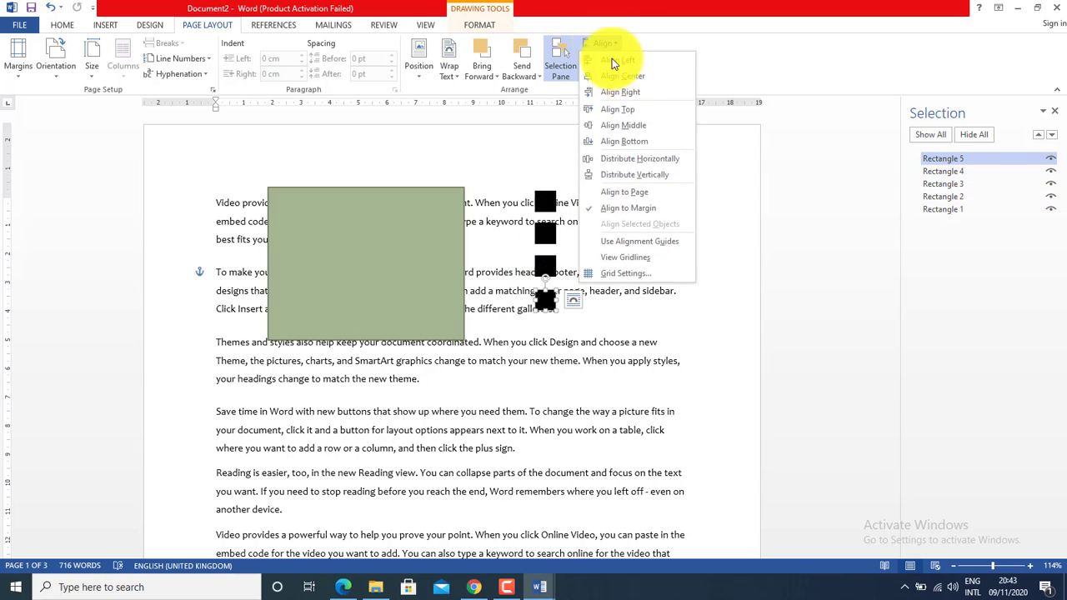
pyautogui.click(620, 264)
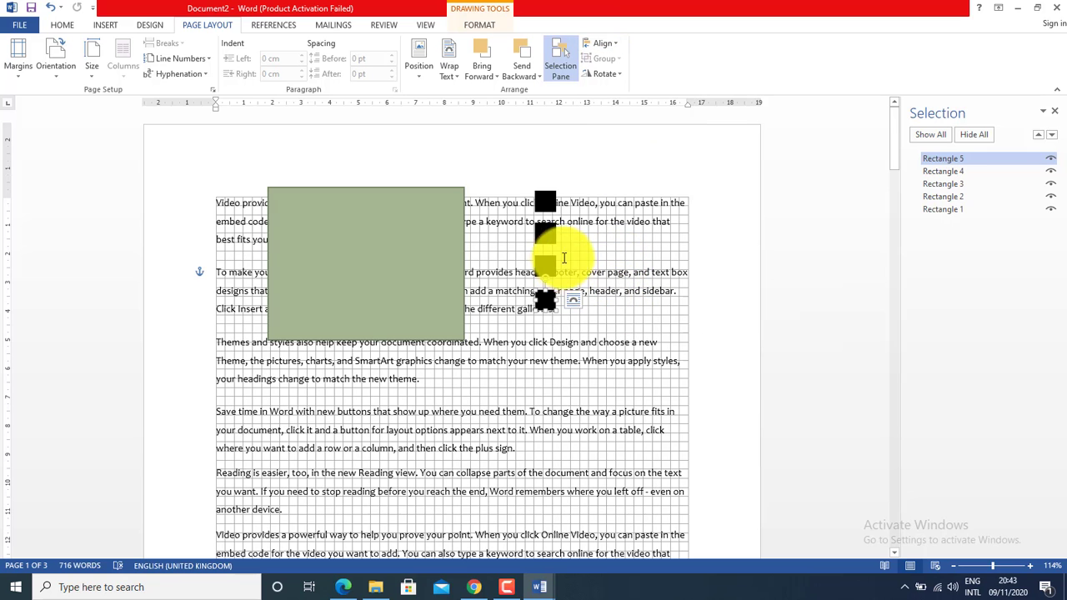
# Set the drawing grid's horizontal and vertical spacing to 1 cm.
pyautogui.click(548, 204)
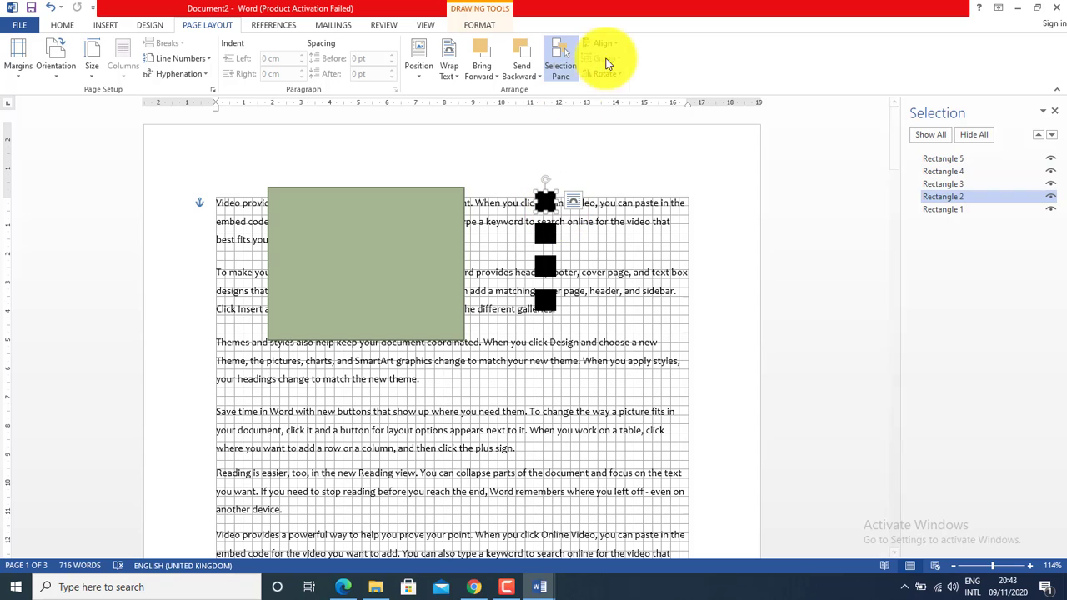
pyautogui.click(609, 47)
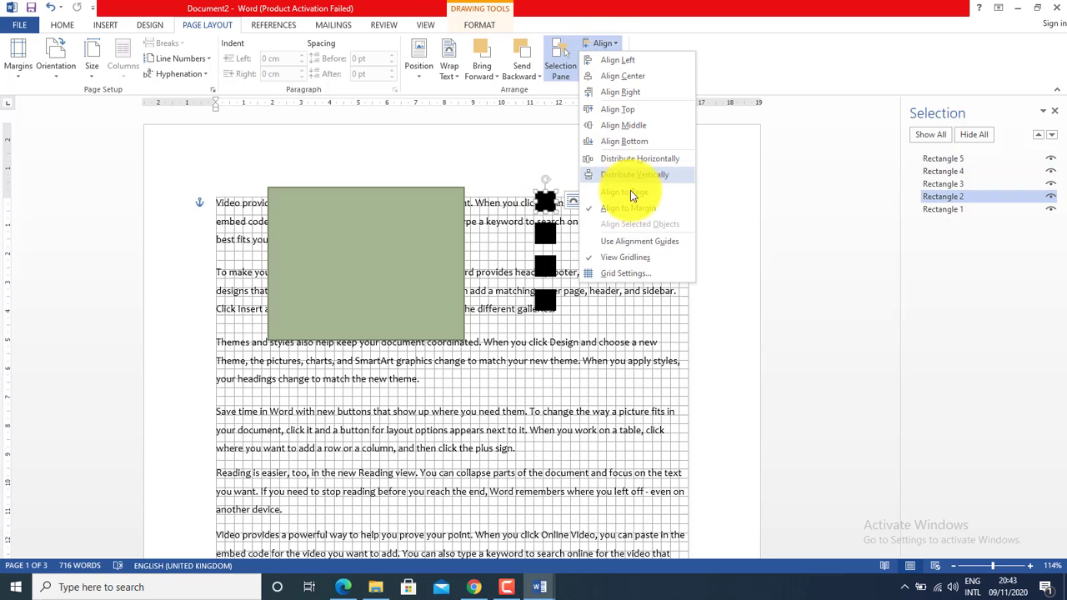
pyautogui.click(633, 275)
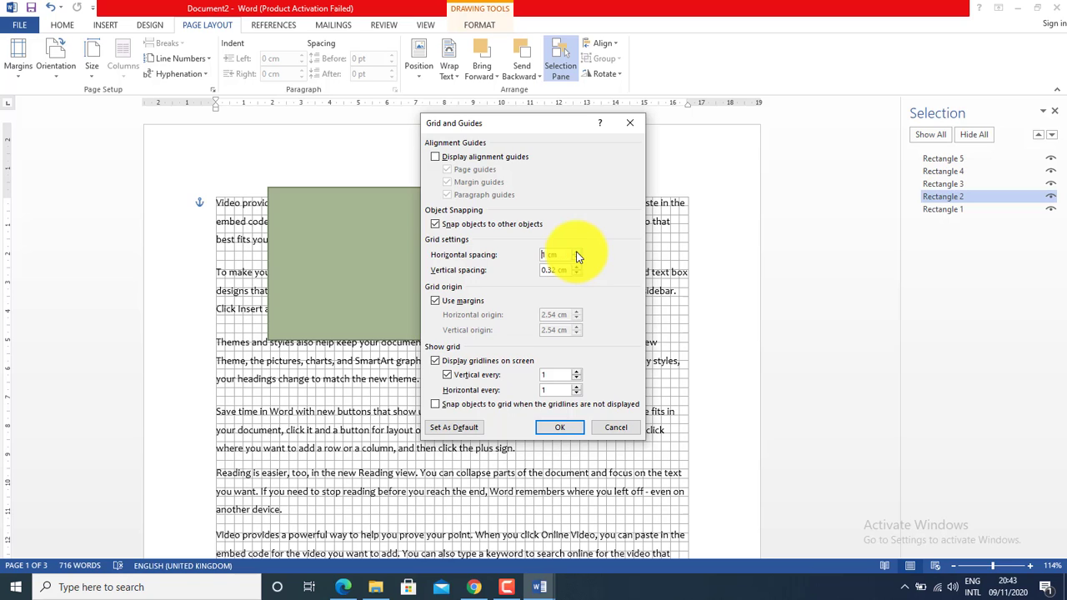
pyautogui.click(577, 267)
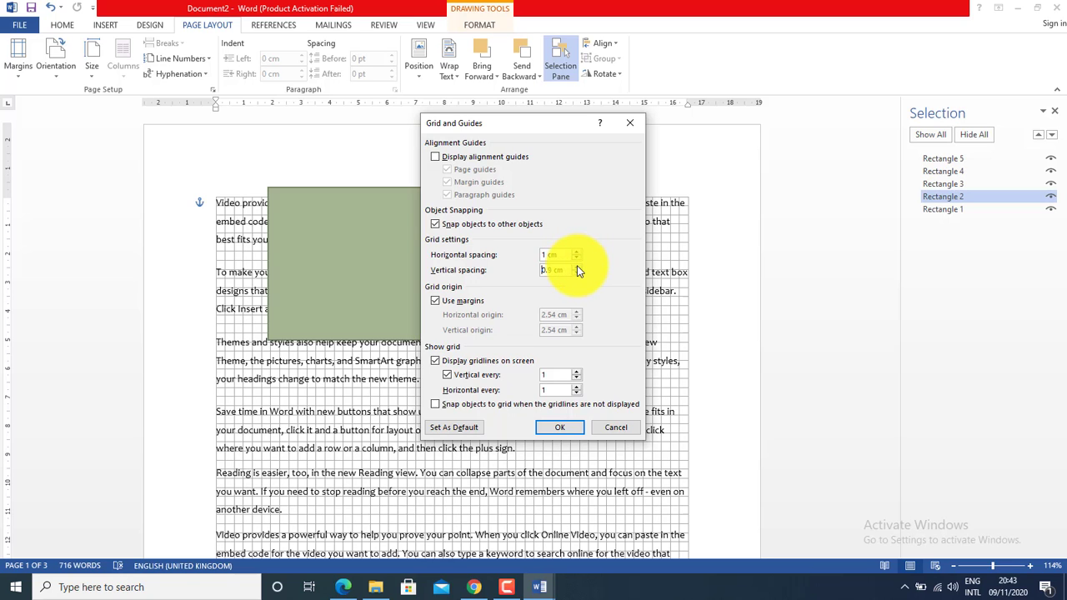
pyautogui.click(548, 428)
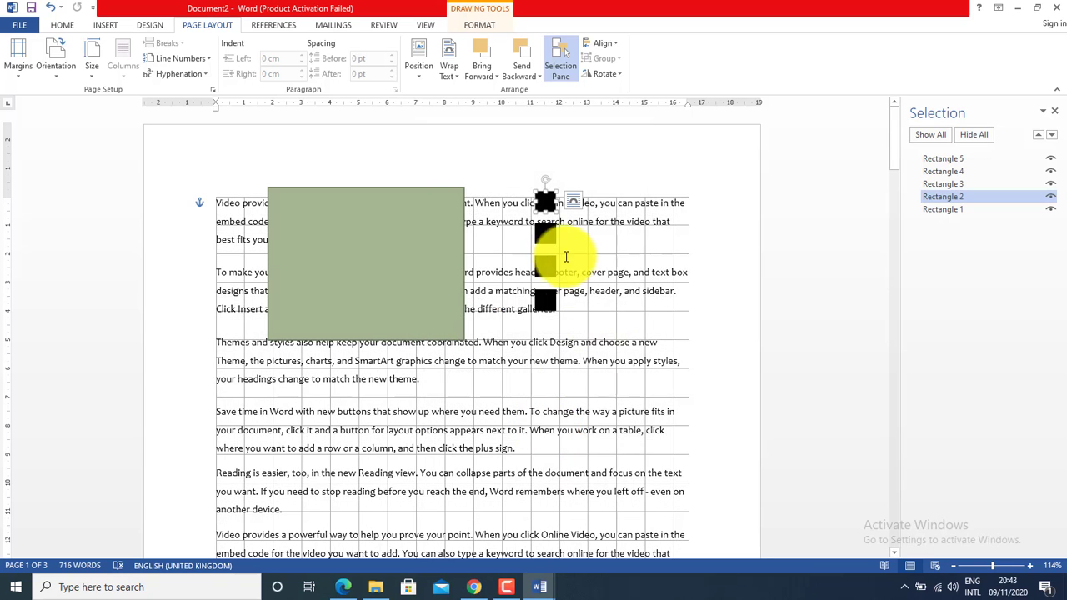
# Move and resize the second black square to fill one grid cell, and delete the other three black squares.
pyautogui.moveTo(546, 232); pyautogui.dragTo(577, 235)
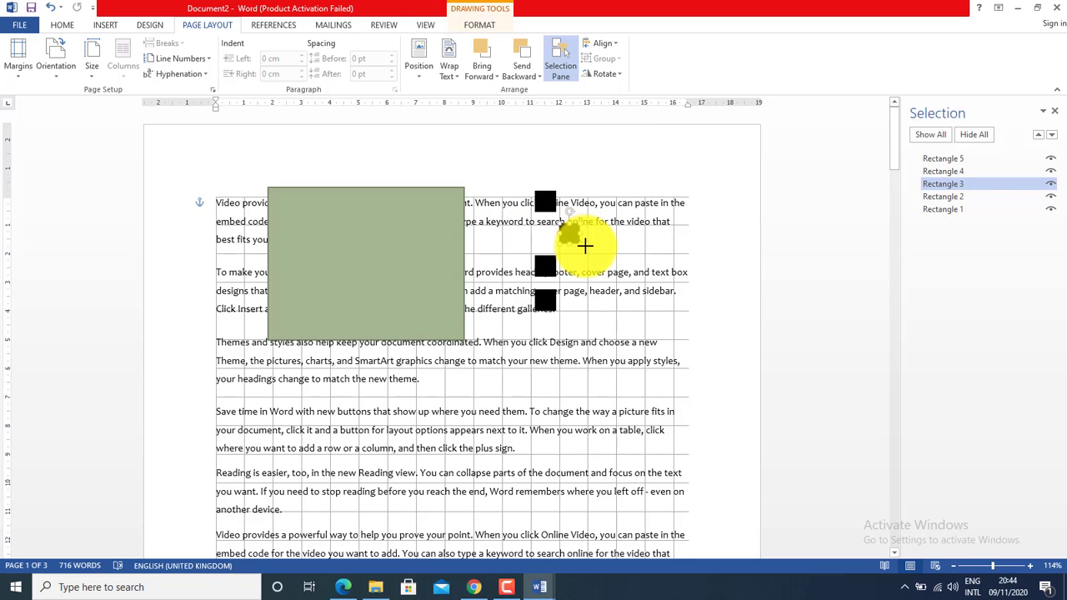
pyautogui.click(545, 302)
pyautogui.keyDown('shift'); pyautogui.click(548, 262); pyautogui.keyUp('shift')
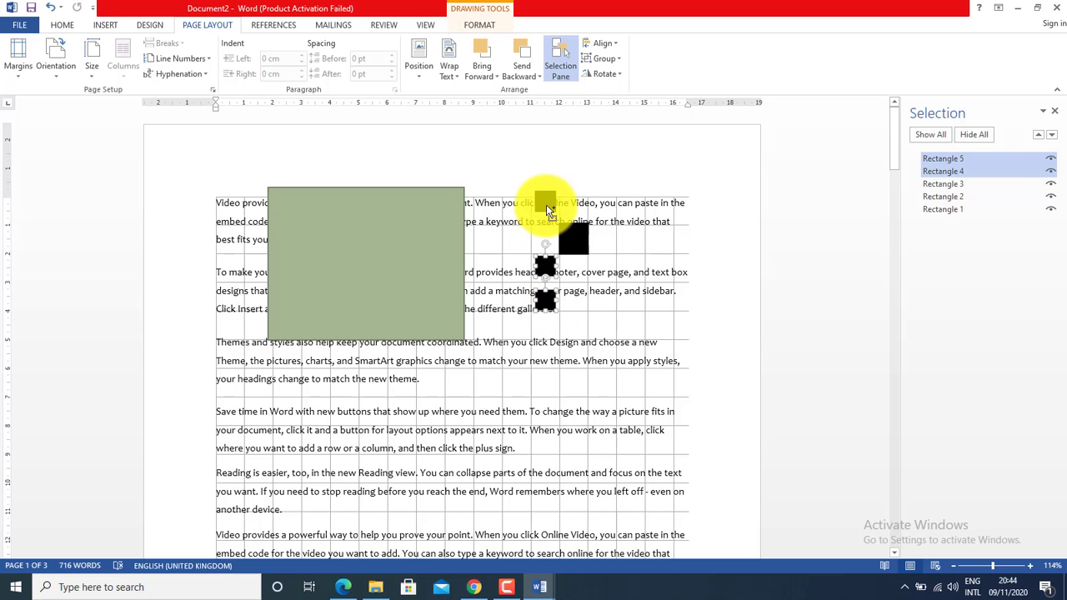
pyautogui.keyDown('shift'); pyautogui.click(545, 205); pyautogui.keyUp('shift')
pyautogui.press('Delete')
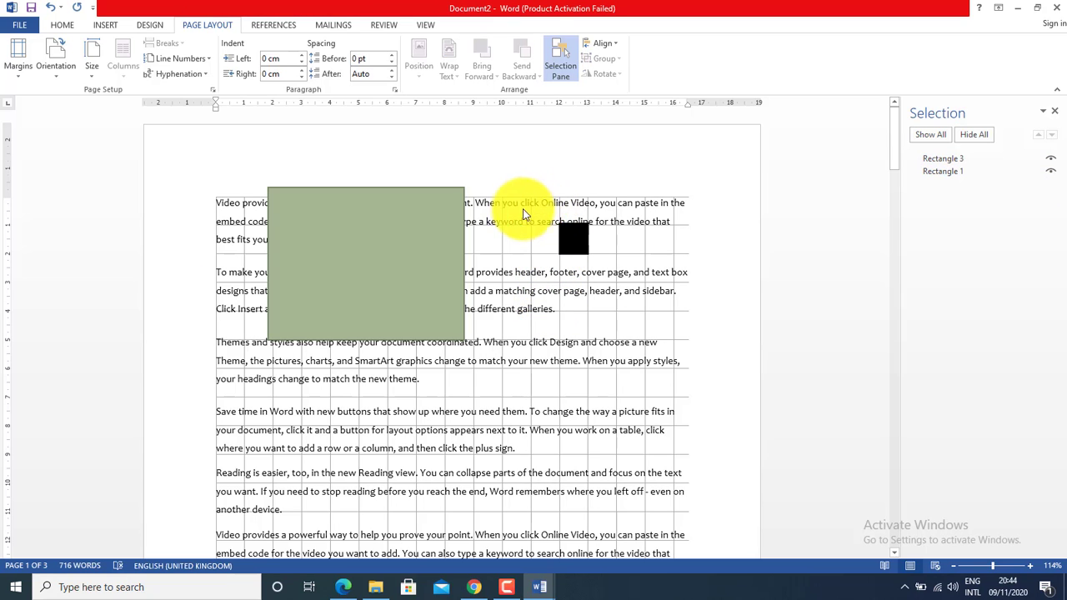
# Paste four copies of the remaining black square and stack them in a column beneath it, leaving one grid cell between squares.
pyautogui.click(576, 241)
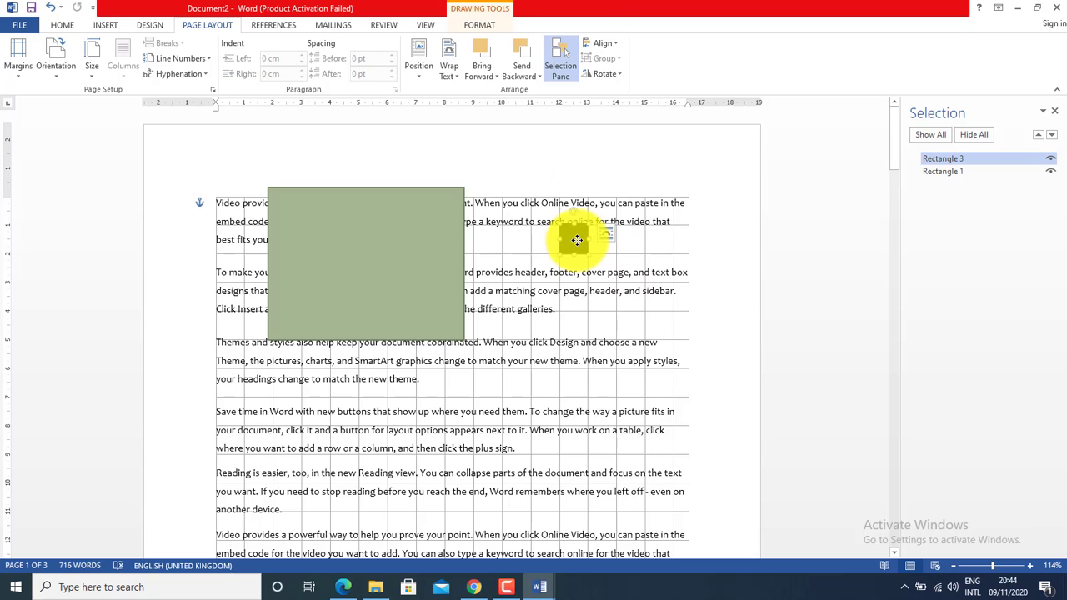
pyautogui.hotkey('ctrl', 'v')
pyautogui.press('Down')
pyautogui.press('Down')
pyautogui.press('Left')
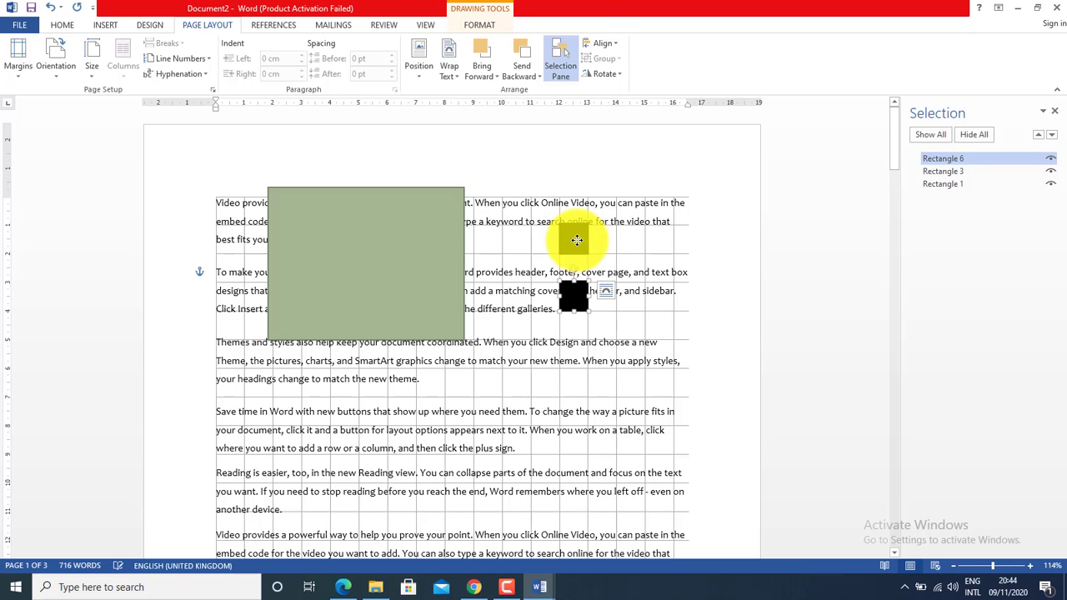
pyautogui.hotkey('ctrl', 'v')
pyautogui.press('Down')
pyautogui.press('Down')
pyautogui.press('Down')
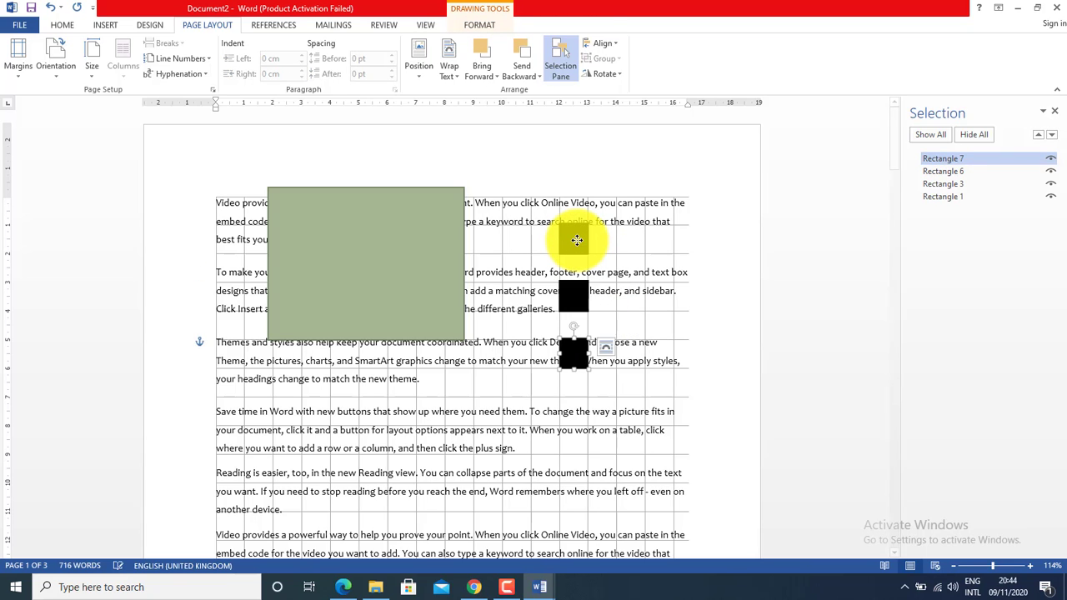
pyautogui.hotkey('ctrl', 'v')
pyautogui.press('Down')
pyautogui.press('Down')
pyautogui.press('Down')
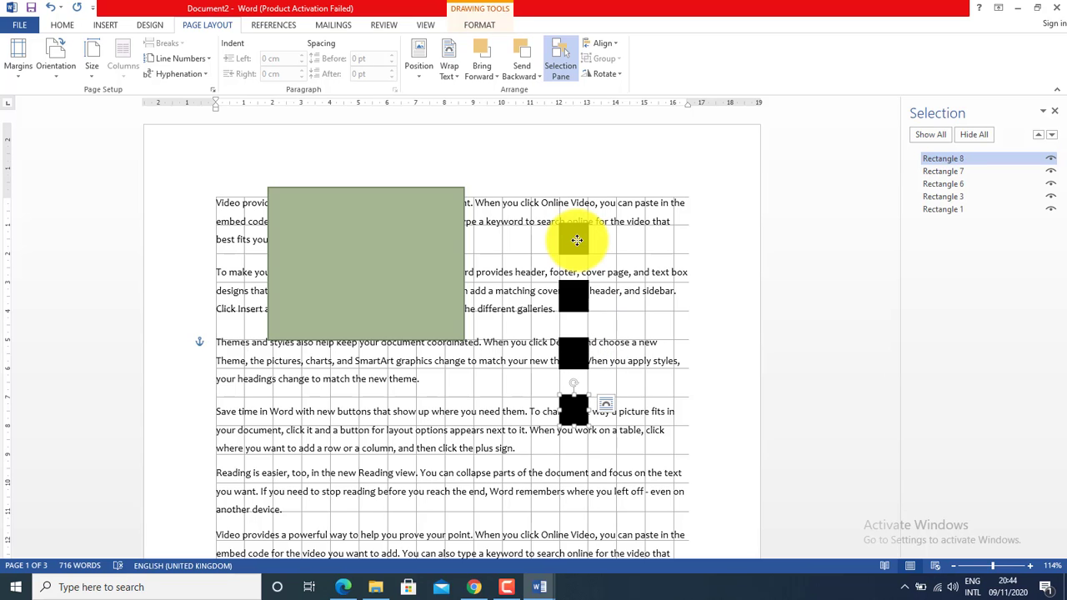
pyautogui.hotkey('ctrl', 'v')
pyautogui.press('Down')
pyautogui.press('Down')
pyautogui.press('Down')
pyautogui.press('Left')
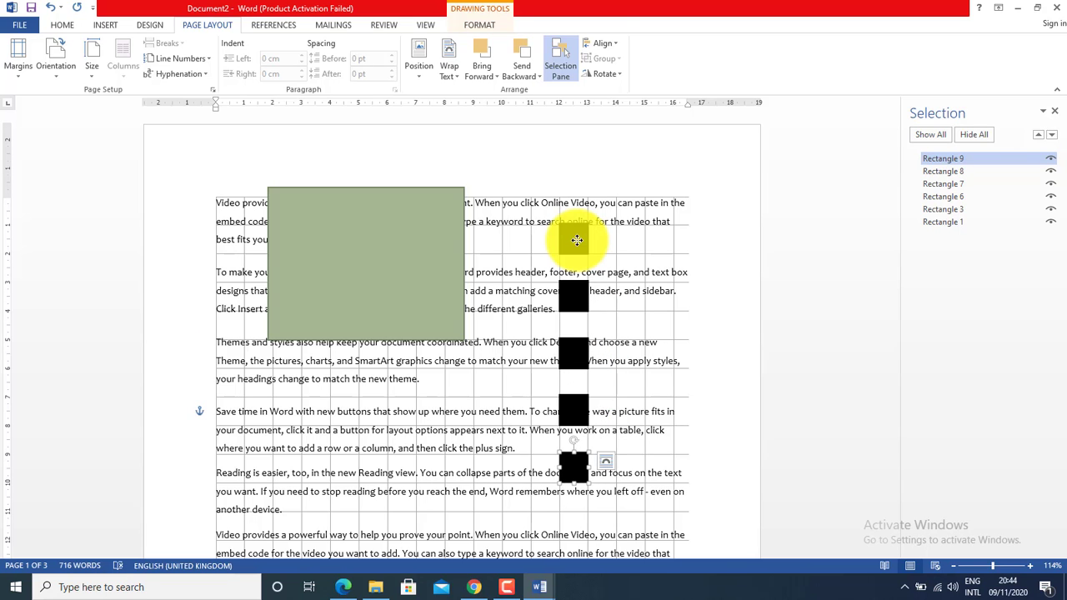
# Hide the drawing gridlines and delete the large green rectangle.
pyautogui.click(613, 44)
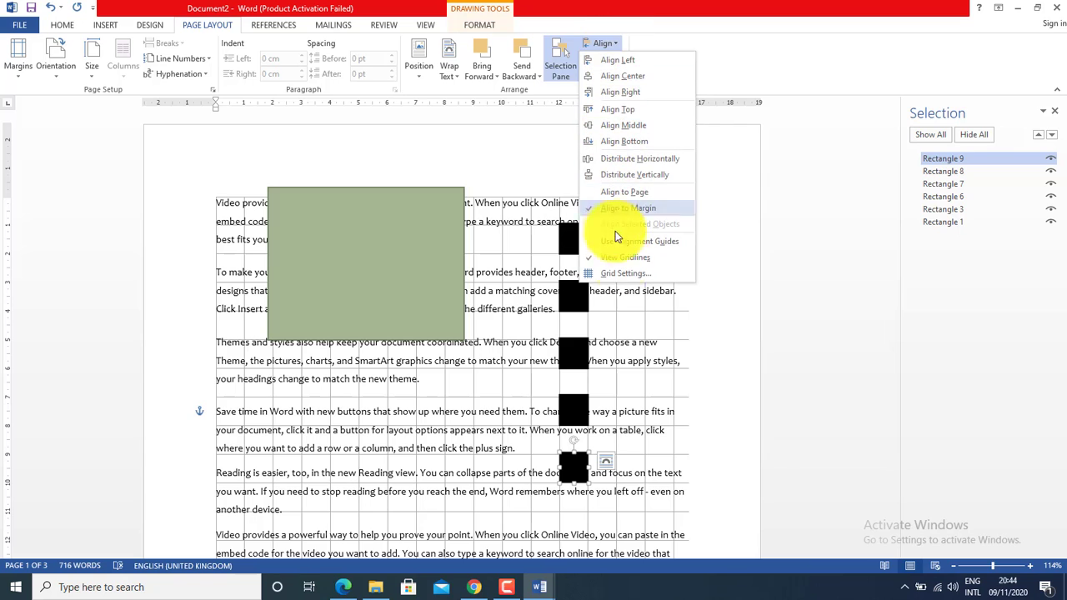
pyautogui.click(620, 262)
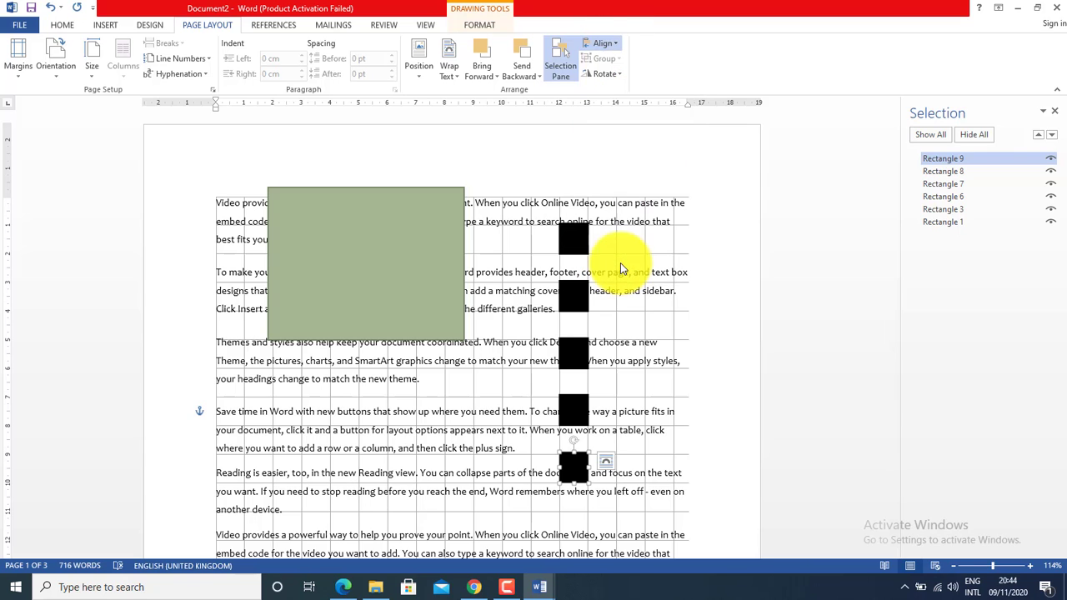
pyautogui.click(711, 332)
pyautogui.click(334, 255)
pyautogui.press('Delete')
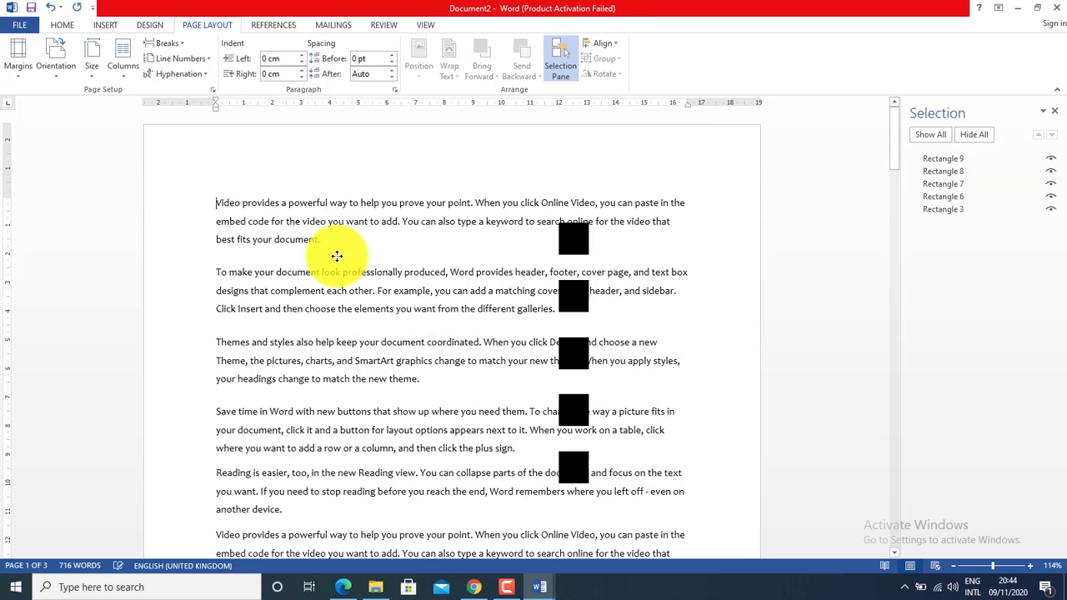
# Try deleting most of the first paragraph and adding a new line at its end, reverting both edits.
pyautogui.moveTo(218, 204); pyautogui.dragTo(313, 241)
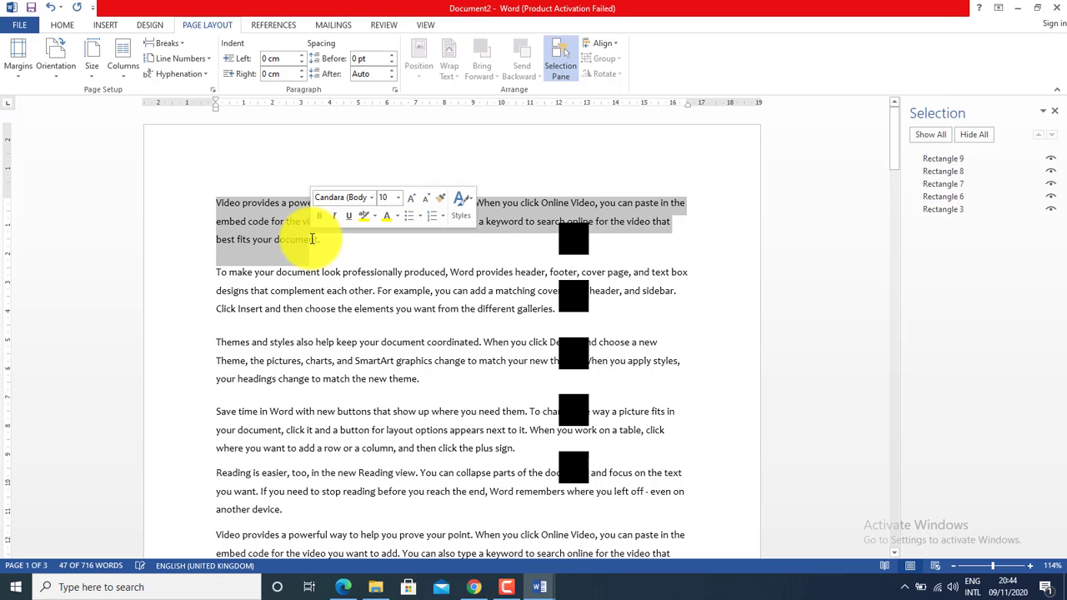
pyautogui.press('Delete')
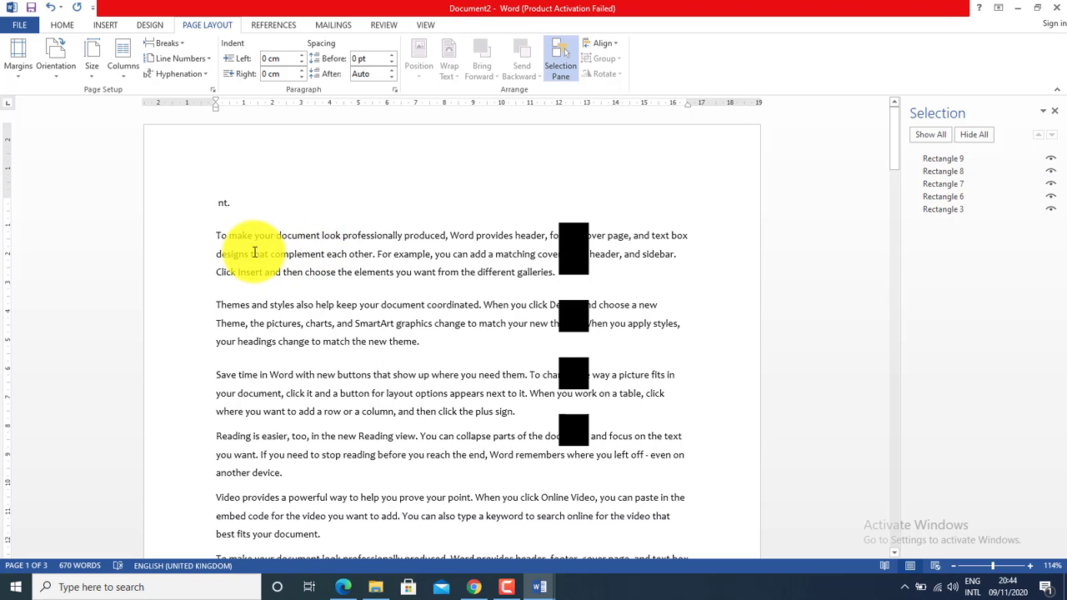
pyautogui.hotkey('ctrl', 'z')
pyautogui.click(346, 252)
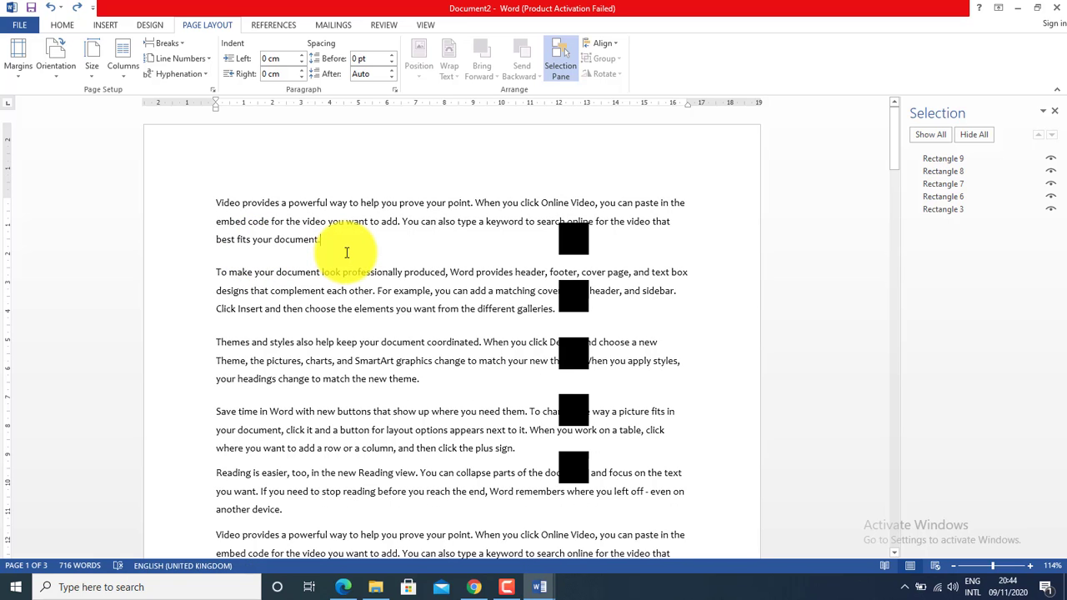
pyautogui.press('Return')
pyautogui.press('BackSpace')
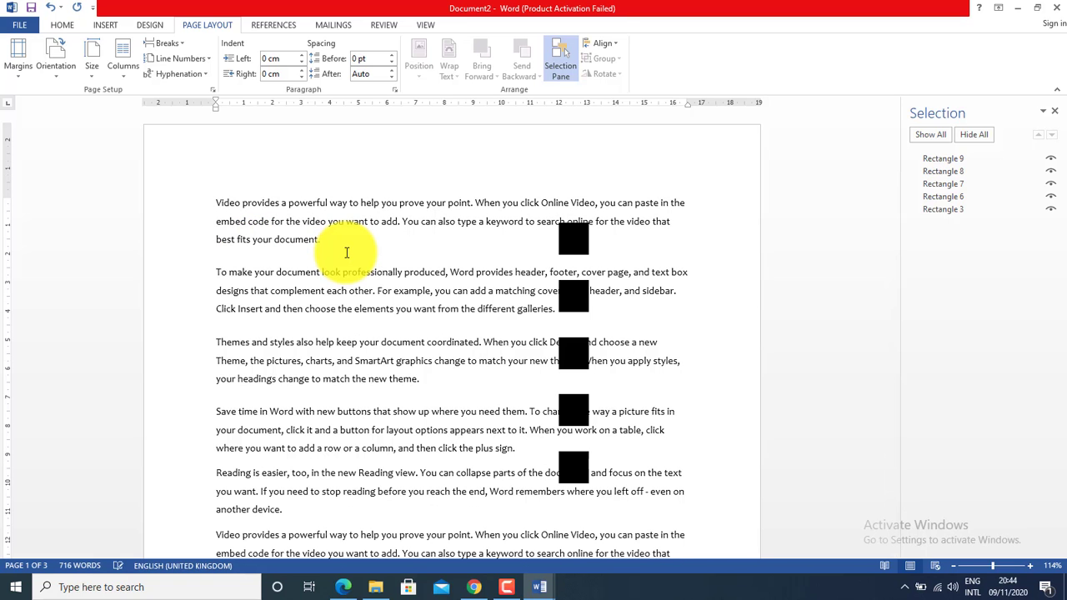